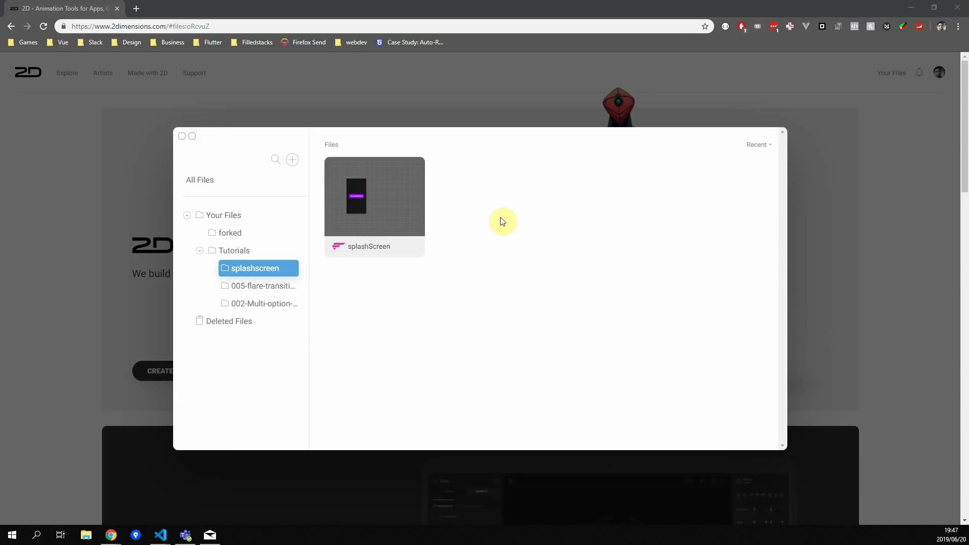
Create a new Flare file named splashIntro in the splashscreen folder and open it in the editor.
right_click(500, 218)
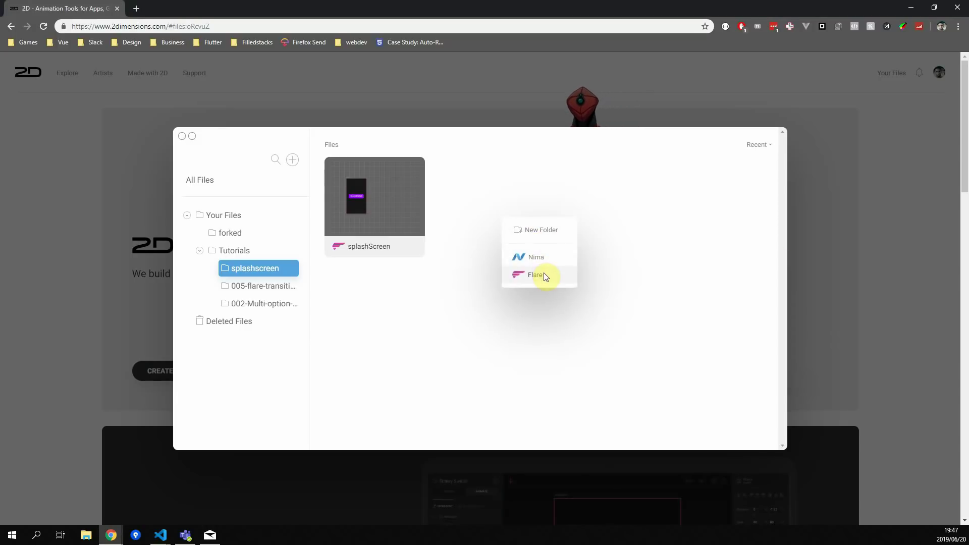
left_click(544, 274)
type("splas")
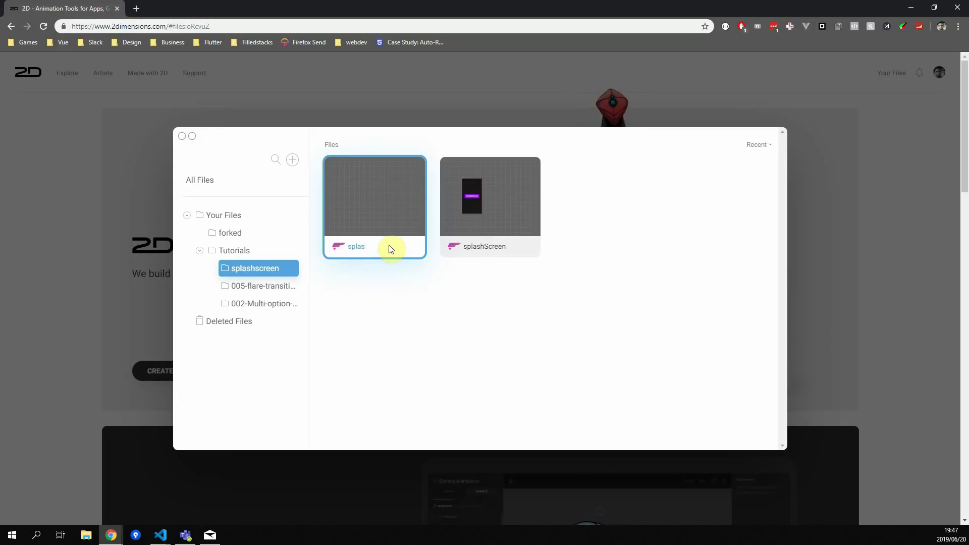
type("hIntro")
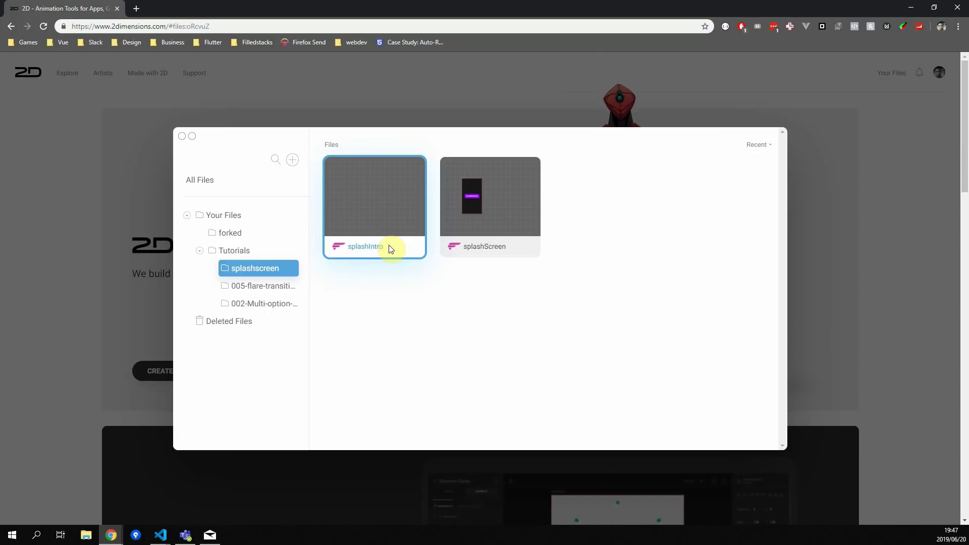
key("Return")
double_click(389, 245)
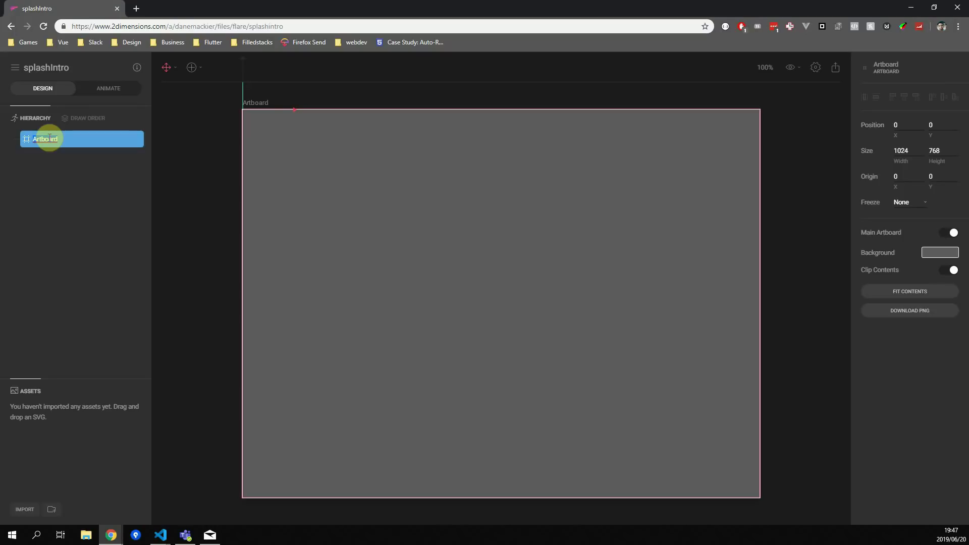
Rename the artboard to Splash and size it 288 by 512.
type("Spl")
type("ash")
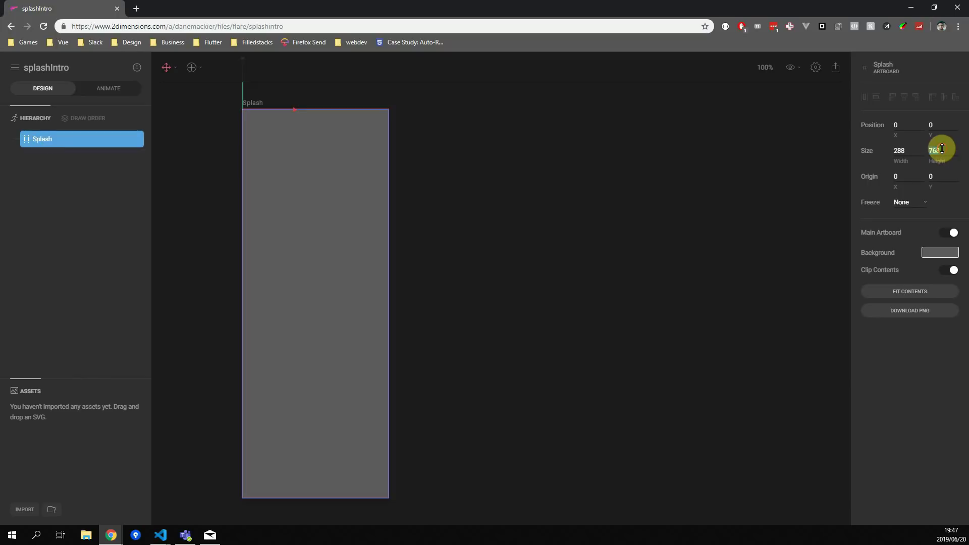
left_click(942, 149)
key("Return")
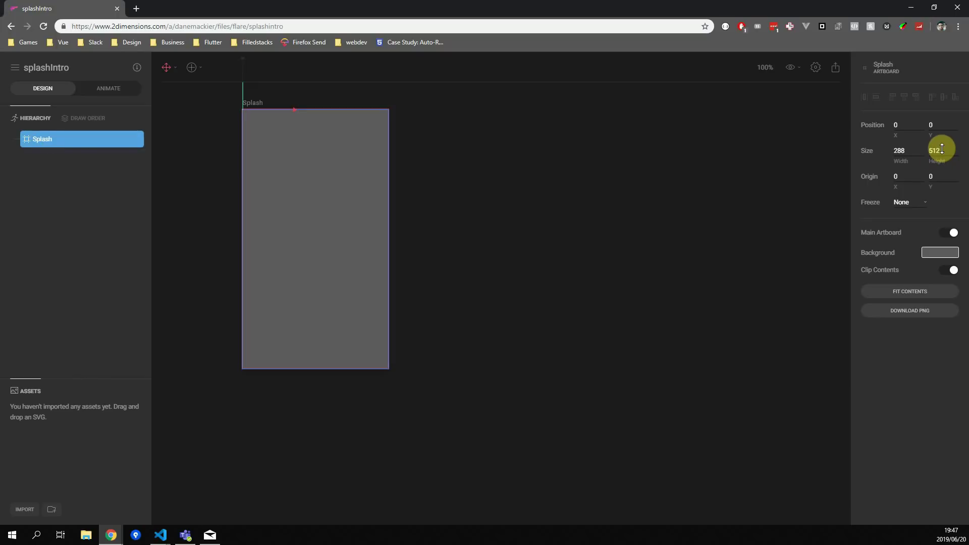
key("F11")
left_click(614, 246)
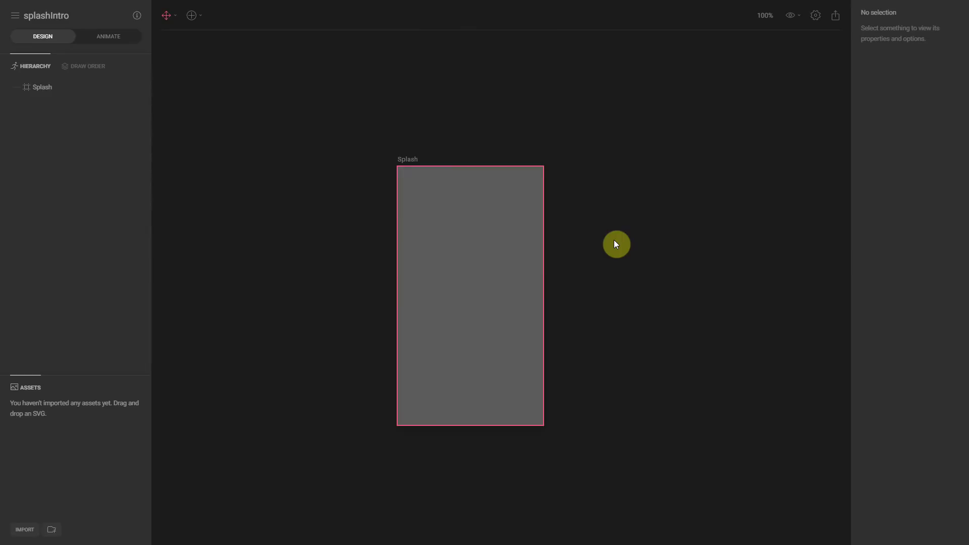
left_click(940, 201)
Set the Splash background to #181818 and bring up the assets folder in File Explorer.
left_click(786, 354)
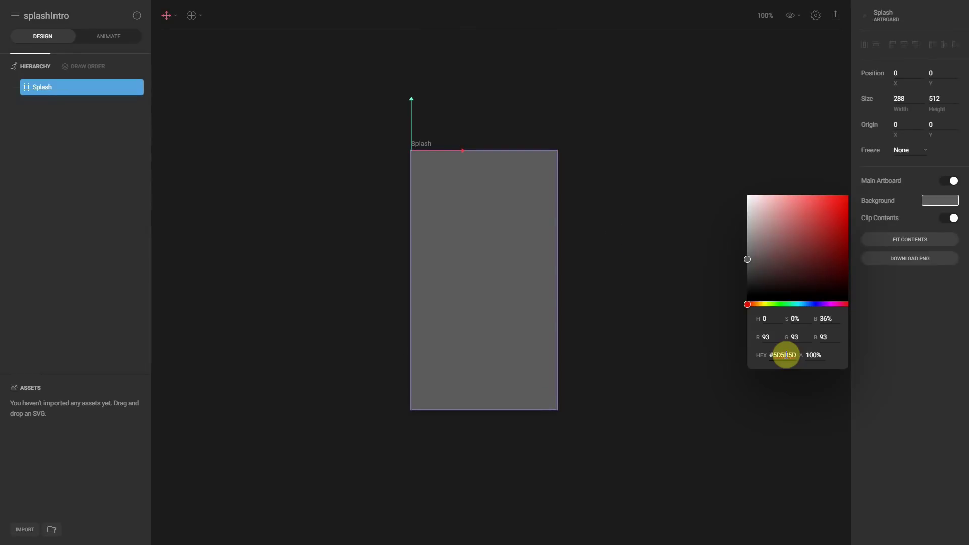
key("ctrl+a")
type("181818")
key("Return")
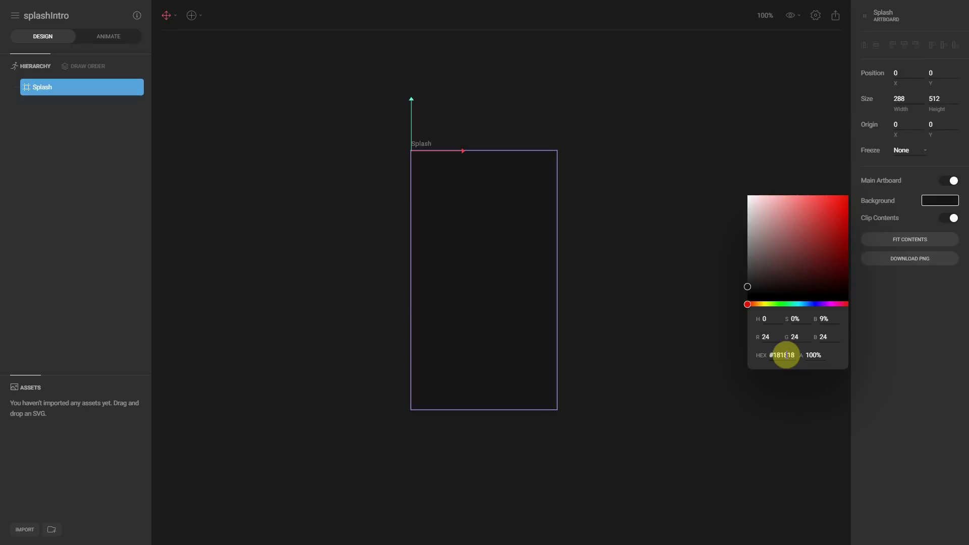
left_click(694, 295)
key("alt+Tab")
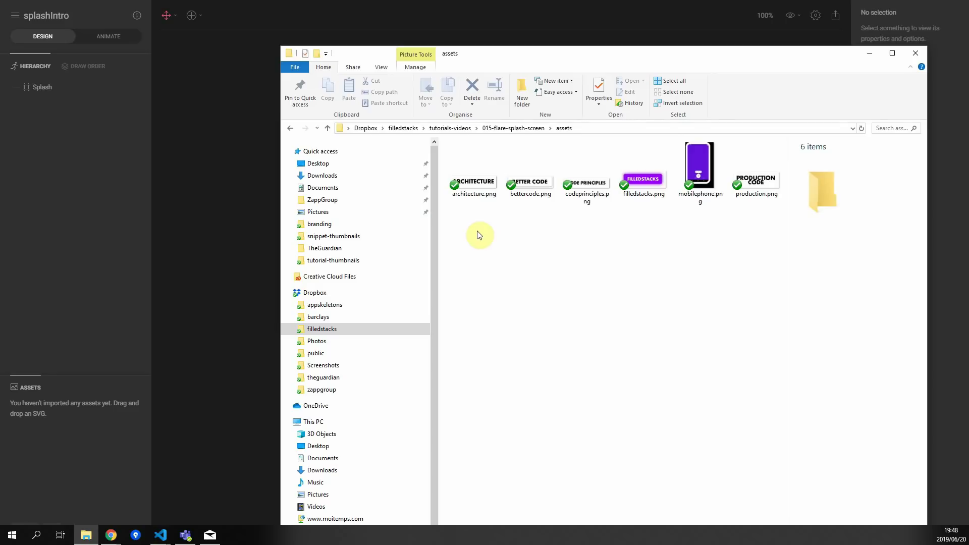
Drag all six PNG images from the Explorer assets folder into Flare's Assets panel.
left_click_drag(468, 232, 797, 158)
left_click_drag(570, 188, 77, 448)
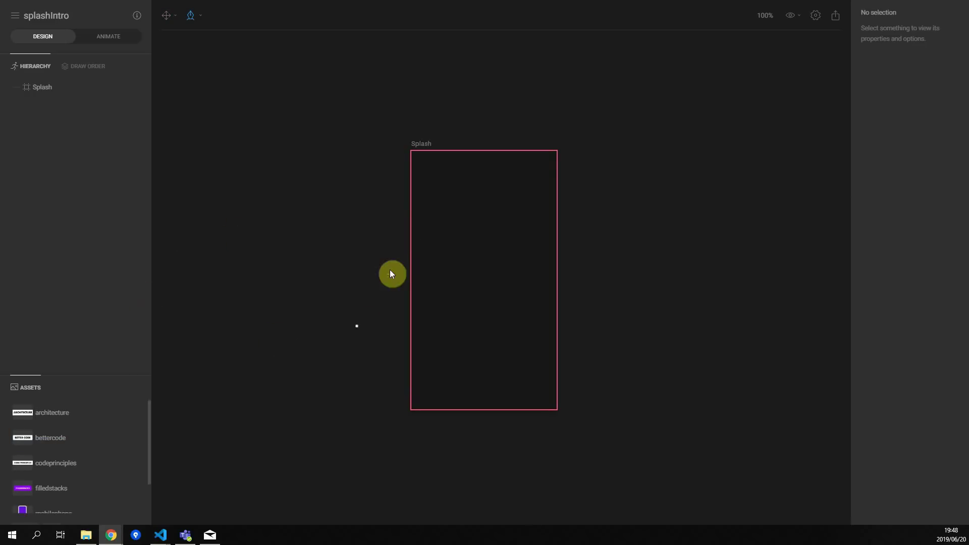
Draw the first curved line across the artboard with stroke thickness 15 and opacity 0.1.
left_click(403, 229)
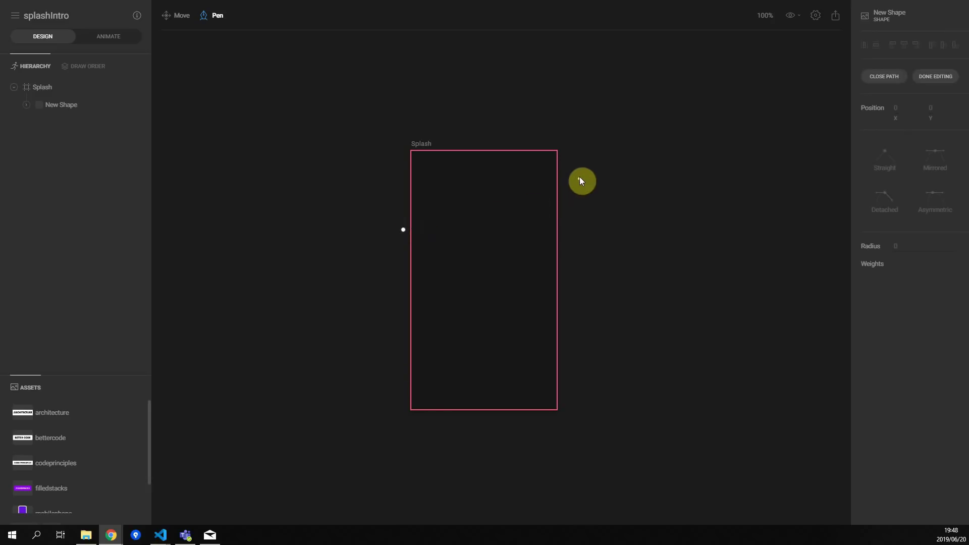
left_click_drag(581, 170, 643, 122)
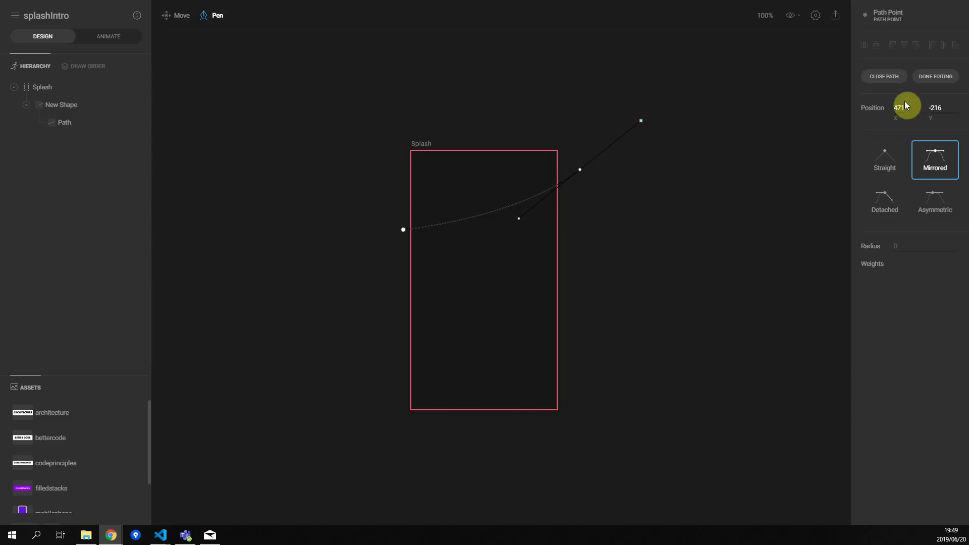
left_click(934, 80)
left_click(942, 350)
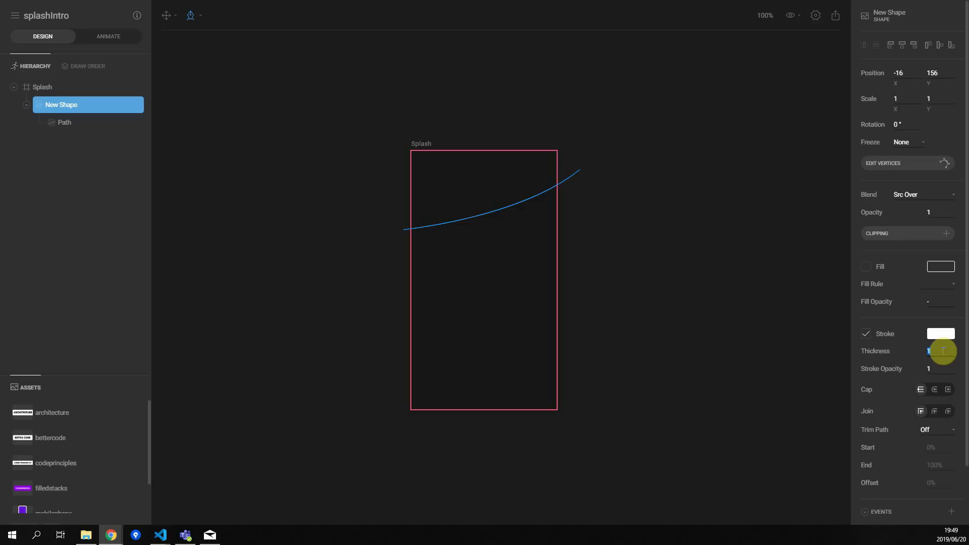
key("Return")
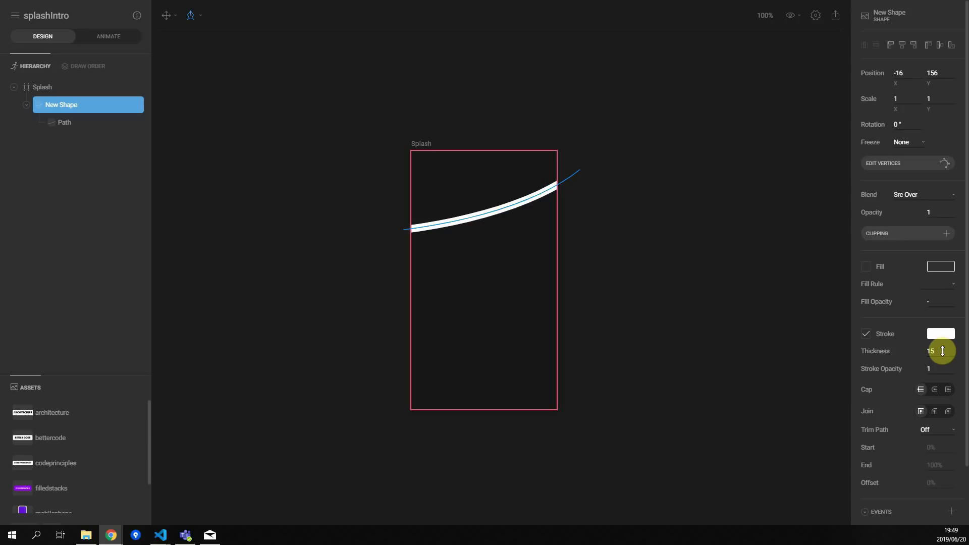
left_click(943, 368)
type("0.1")
key("Return")
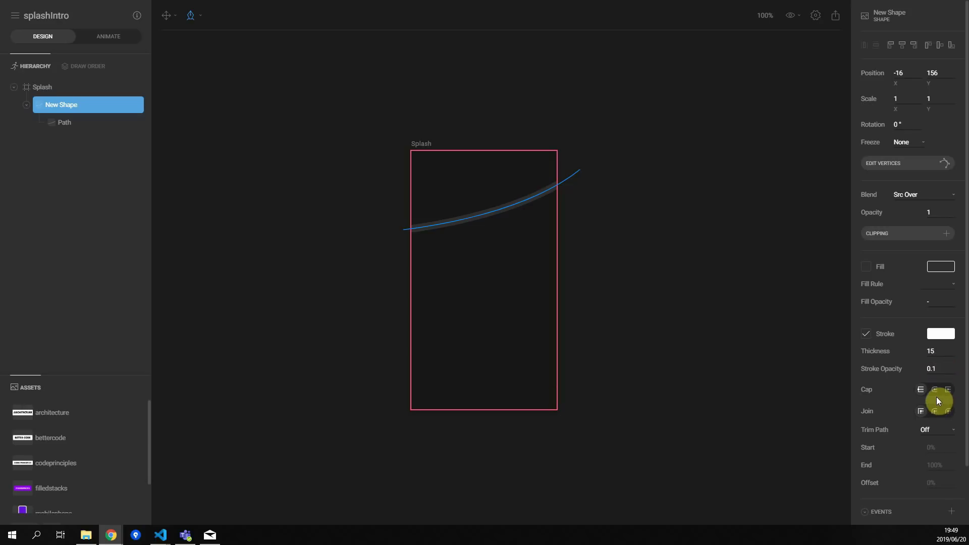
Draw three more lines sweeping across the artboard, curving the lower two downward.
left_click(399, 274)
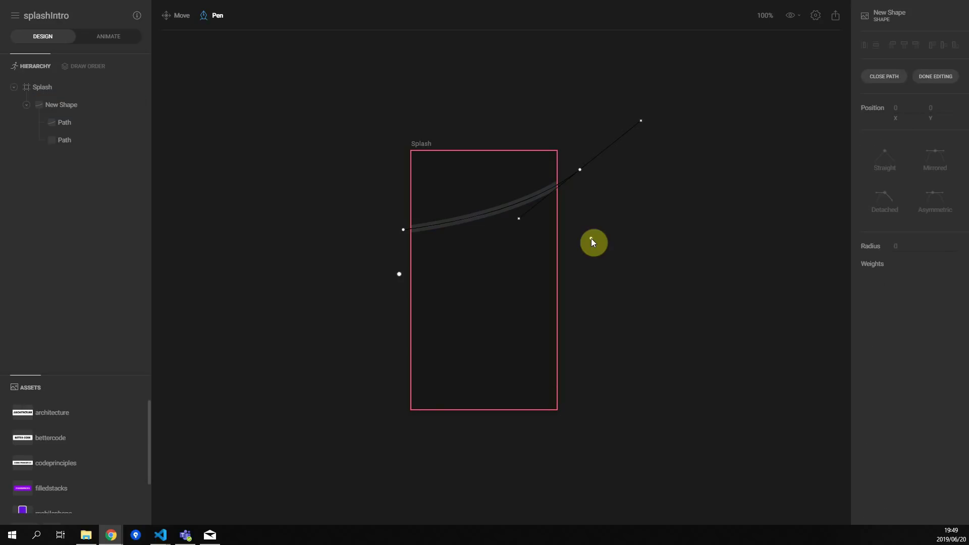
left_click(594, 234)
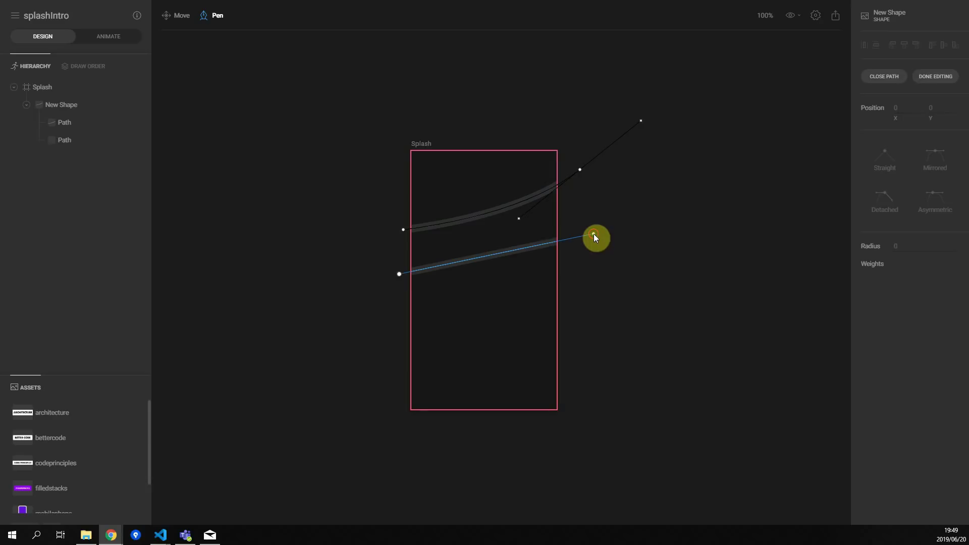
left_click(935, 77)
left_click(399, 318)
left_click_drag(593, 363, 647, 455)
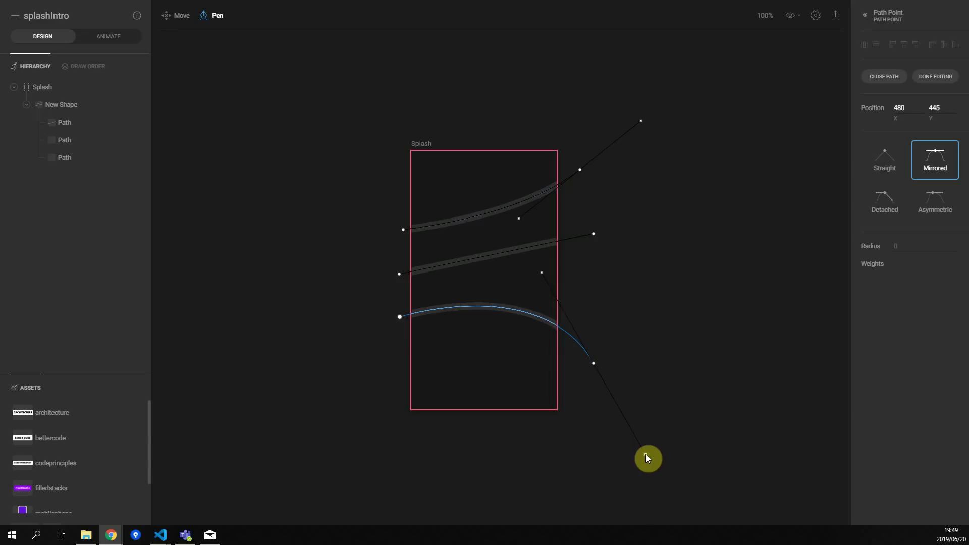
left_click(398, 344)
left_click_drag(554, 441, 566, 542)
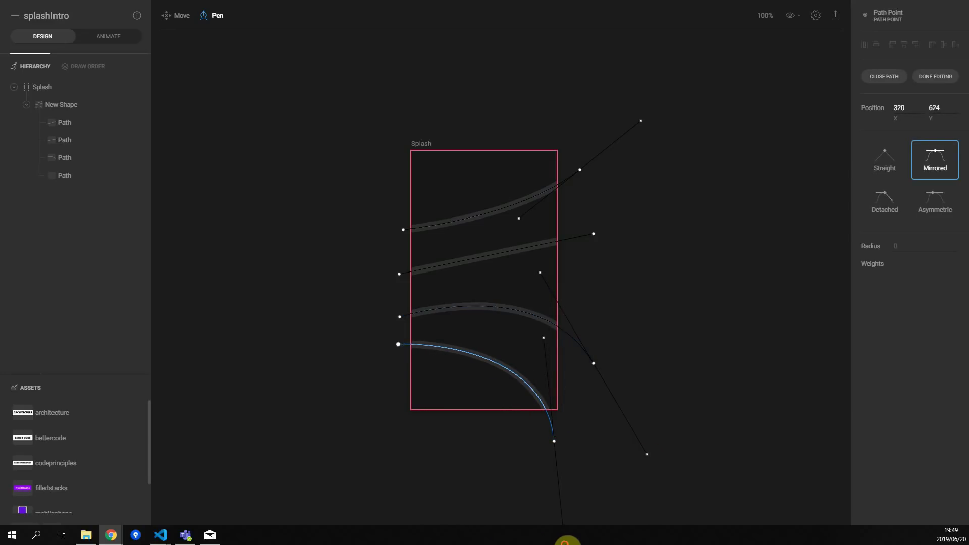
left_click(938, 76)
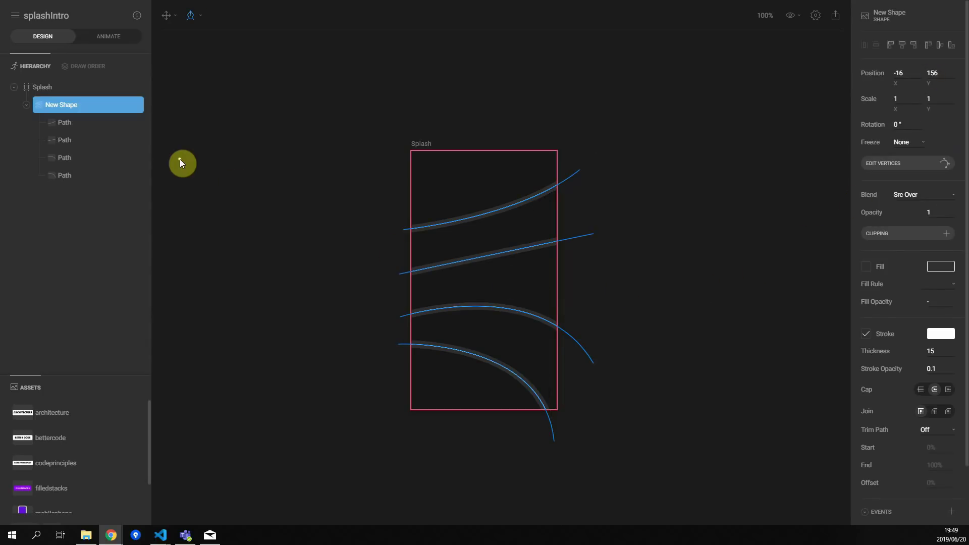
Rename New Shape to backgroundLines and set its trim path to Synced.
left_click(65, 106)
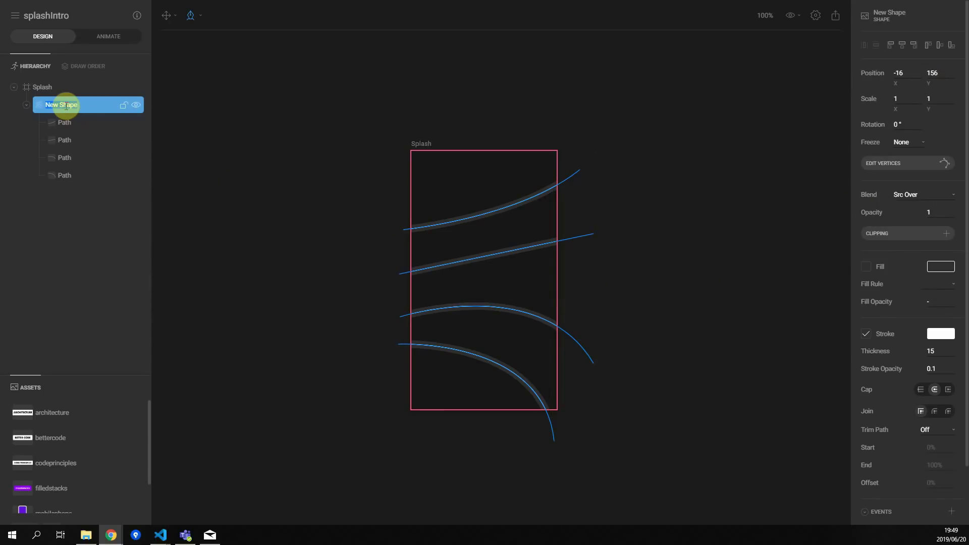
type("backgroundLines")
key("Return")
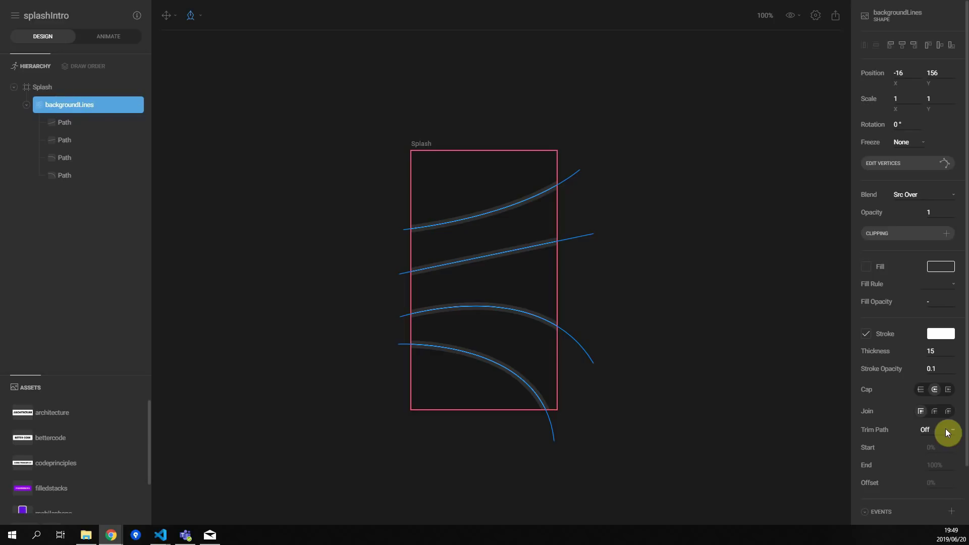
left_click(946, 431)
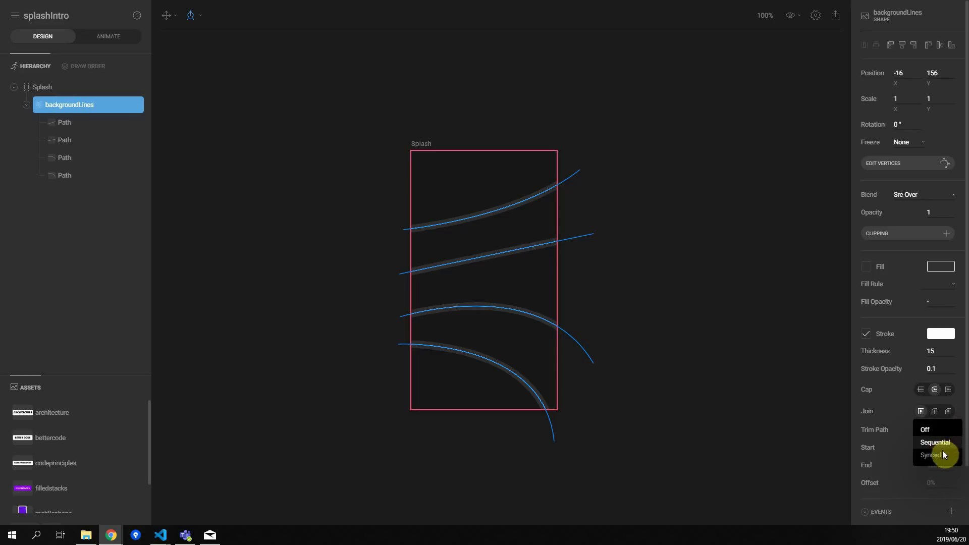
left_click(931, 455)
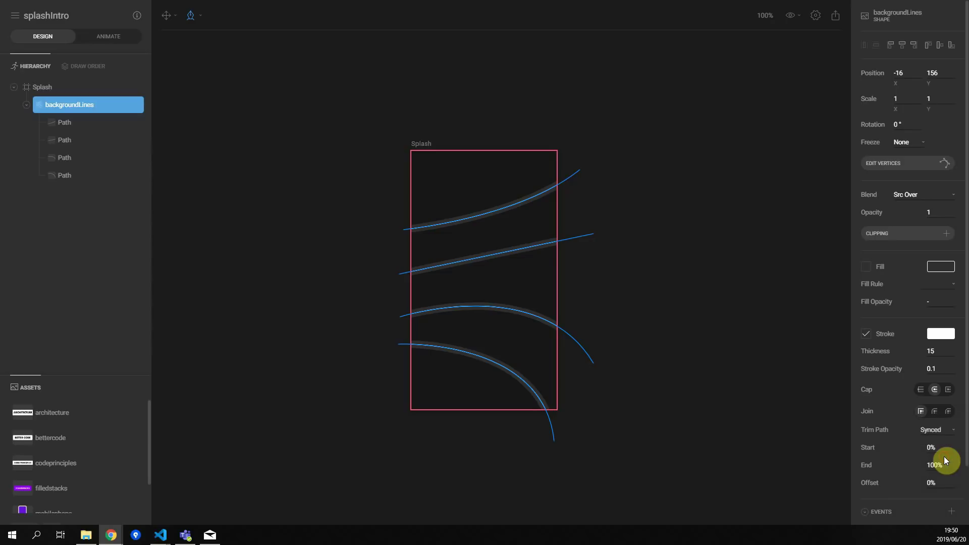
mouse_move(932, 448)
left_mouse_down()
mouse_move(936, 429)
mouse_move(934, 465)
mouse_move(935, 379)
mouse_move(939, 448)
left_mouse_up()
Preview the background lines, then place the filledstacks logo on Splash at 150, 218.
left_click(310, 403)
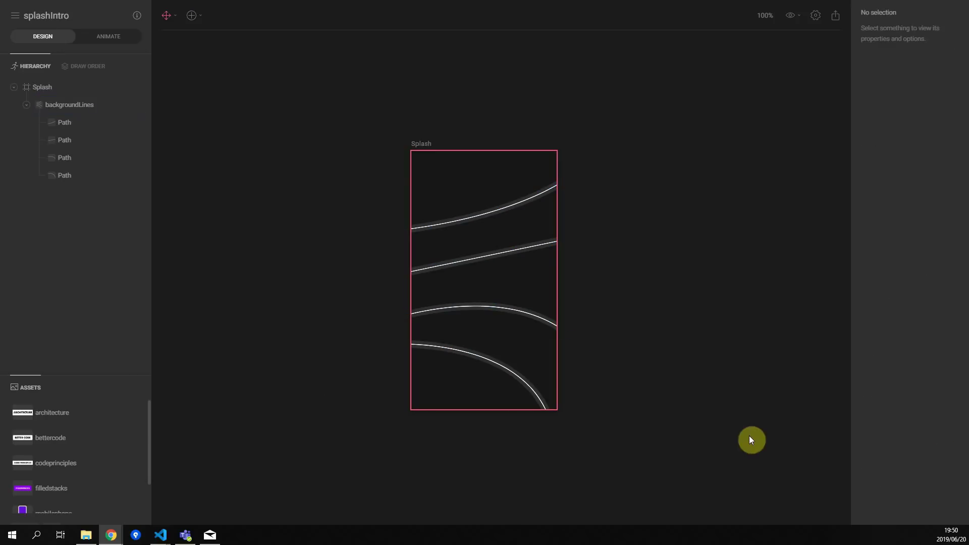
left_click(509, 368)
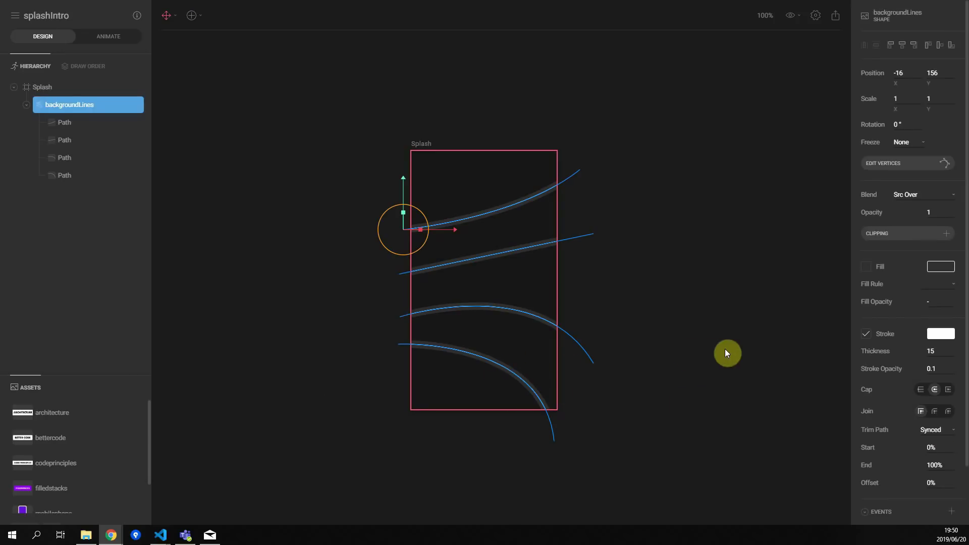
left_click(746, 342)
left_click(539, 252)
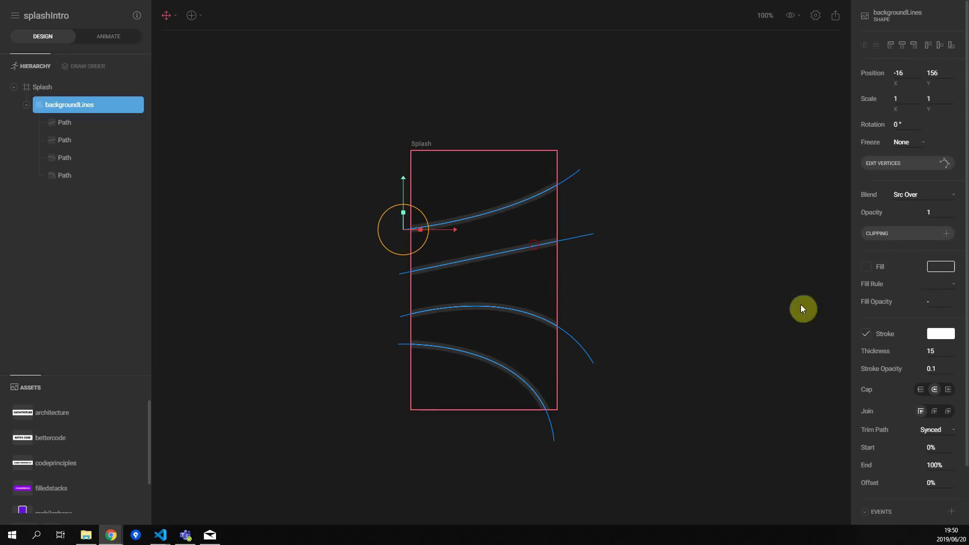
left_click(867, 334)
left_click(867, 334)
left_click(706, 398)
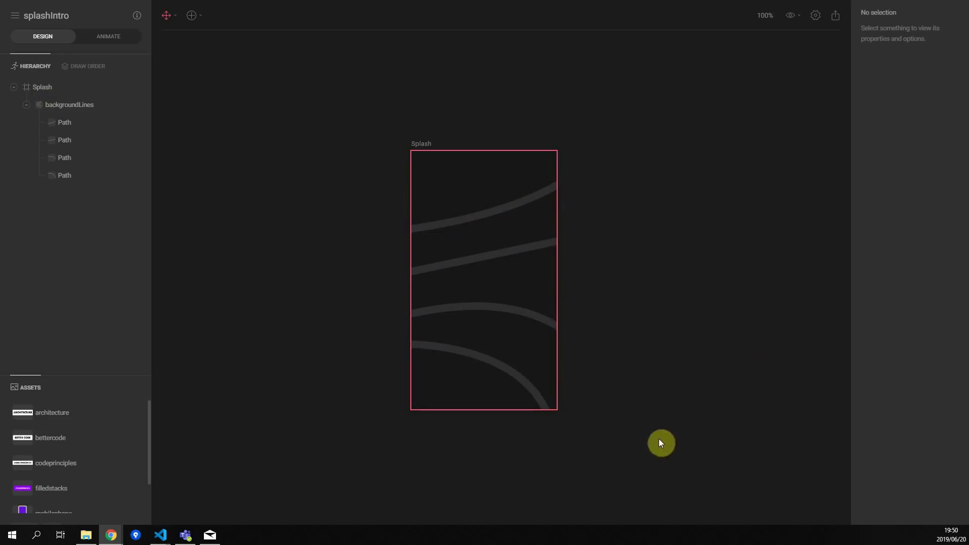
left_click_drag(50, 488, 486, 261)
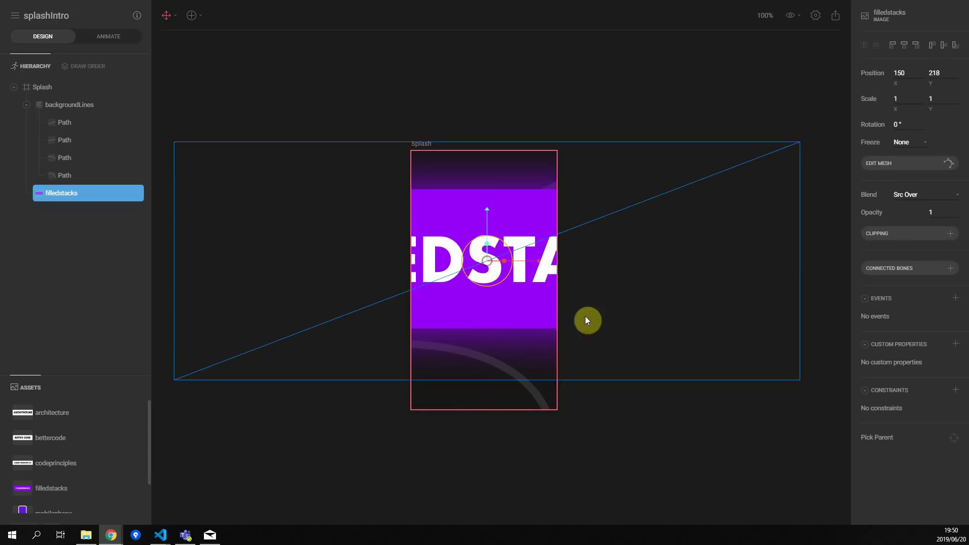
Scale the filledstacks logo to 0.2 and centre it on the artboard.
left_click(915, 97)
type("0.2")
key("Return")
left_click(945, 97)
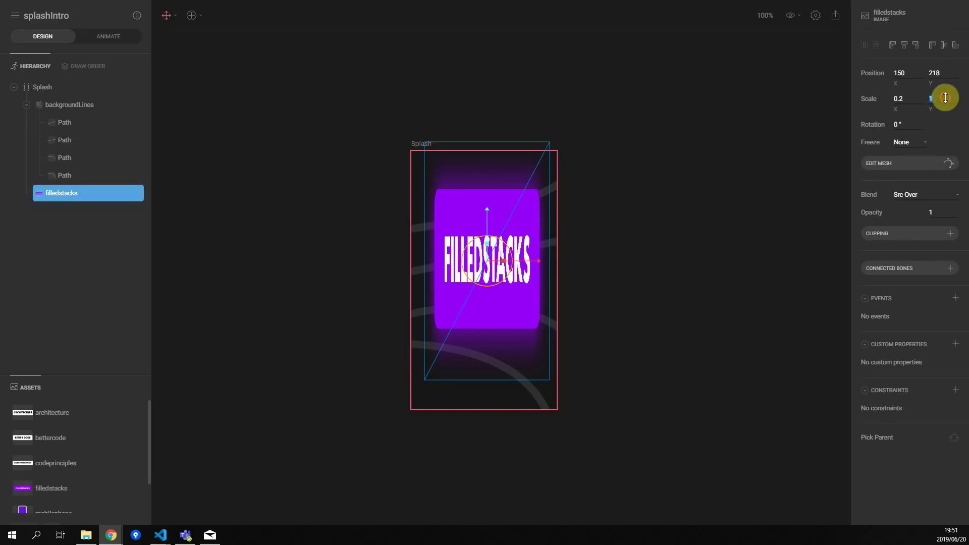
type("0.2")
key("Return")
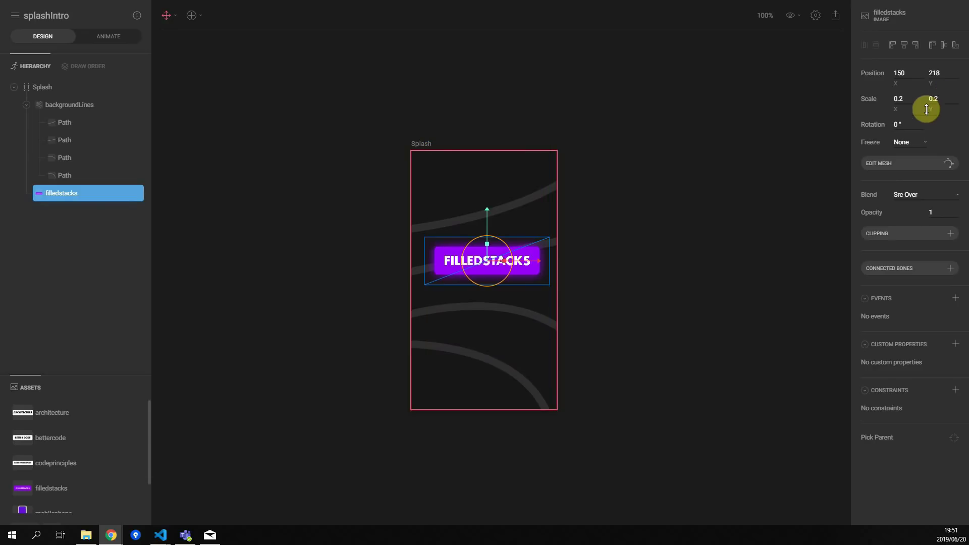
left_click(933, 46)
left_click(944, 47)
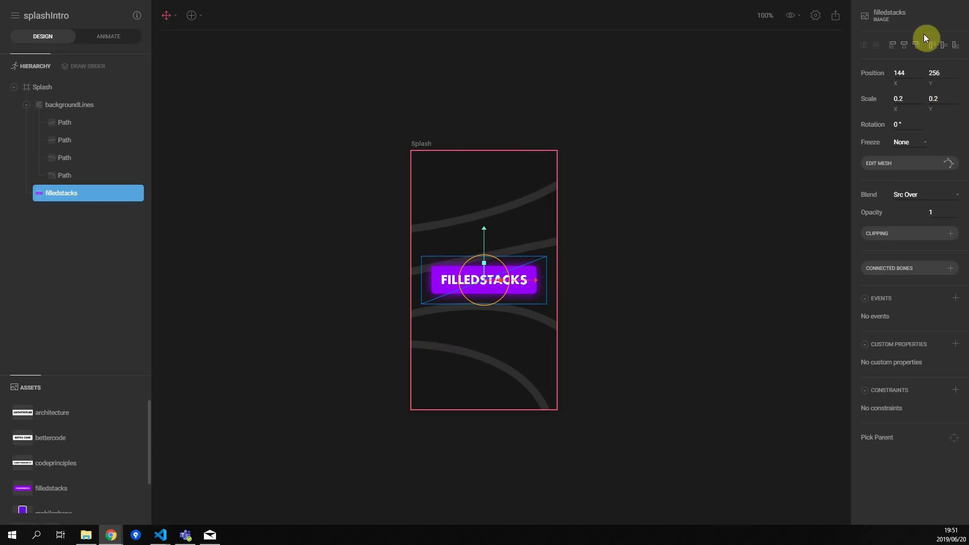
Add the architecture, bettercode, codeprinciples and production labels below the logo, each scaled 0.2.
left_click_drag(56, 417, 486, 338)
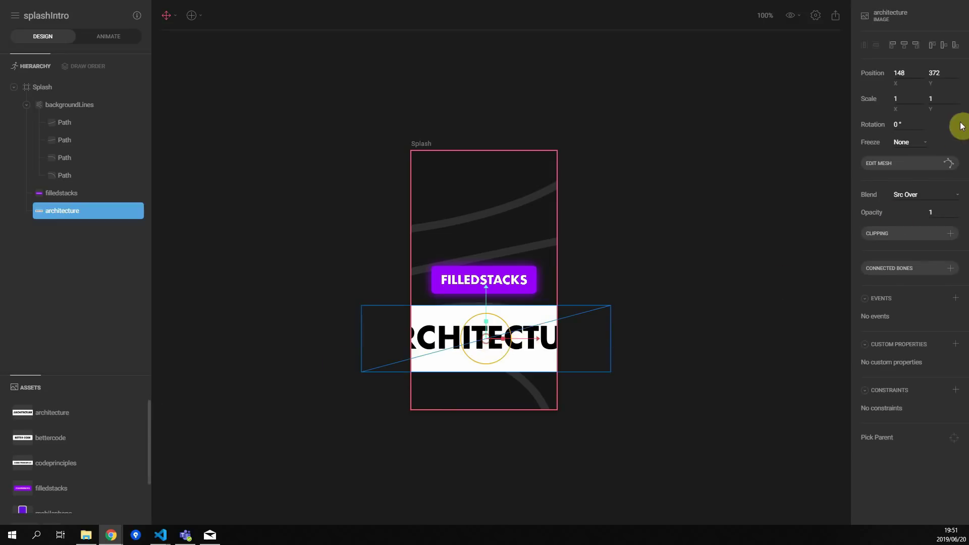
left_click(902, 99)
type("0.2")
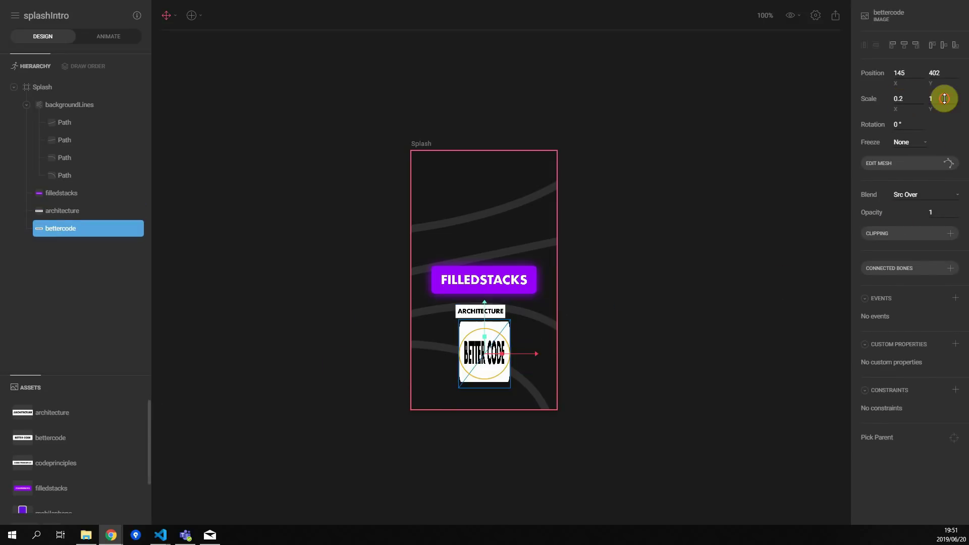
left_click(945, 99)
type("0.2")
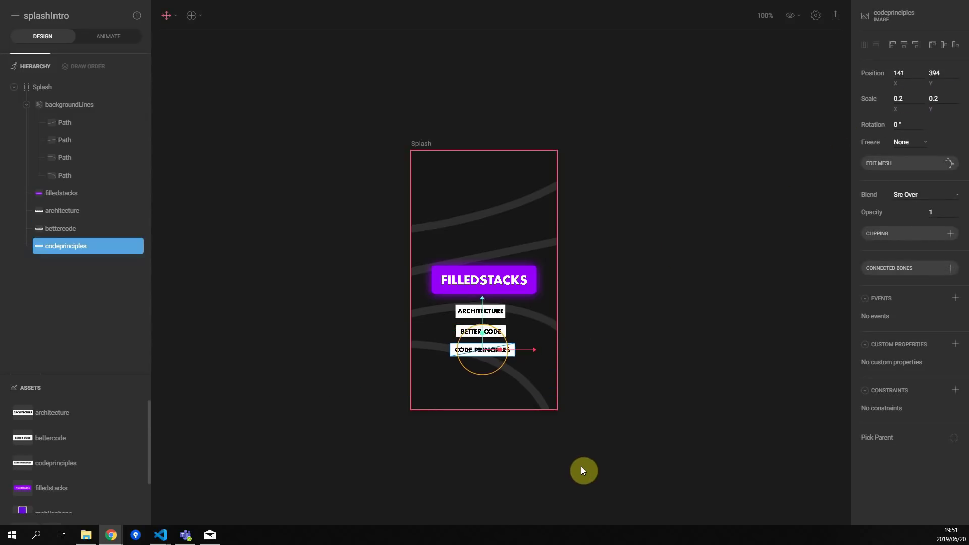
type("0")
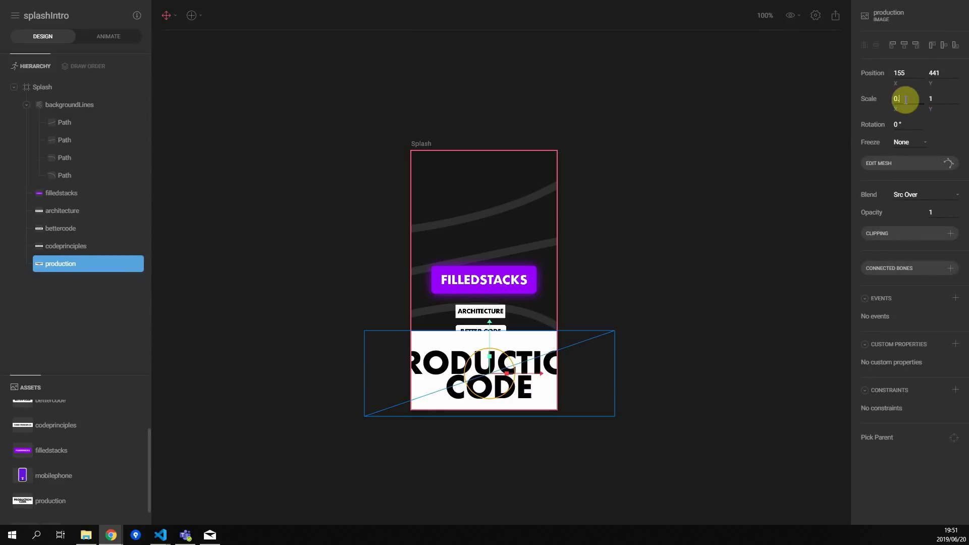
type(".2")
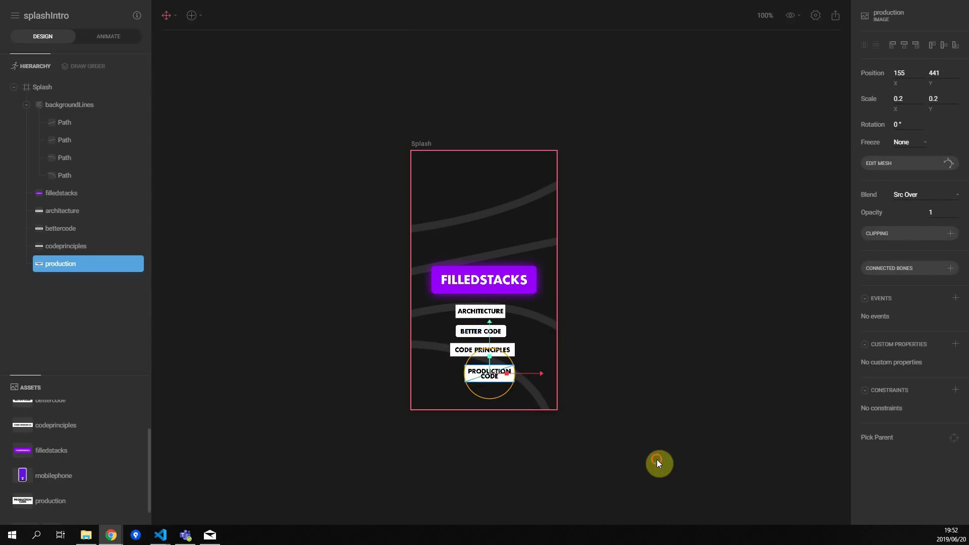
left_click(670, 395)
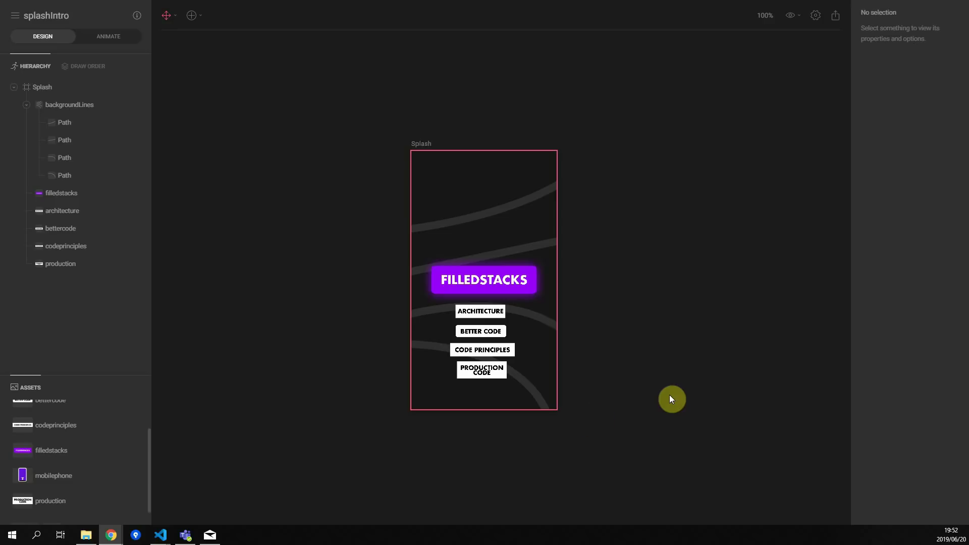
Place the mobilephone image centred at 144, 256.
left_click_drag(56, 476, 492, 278)
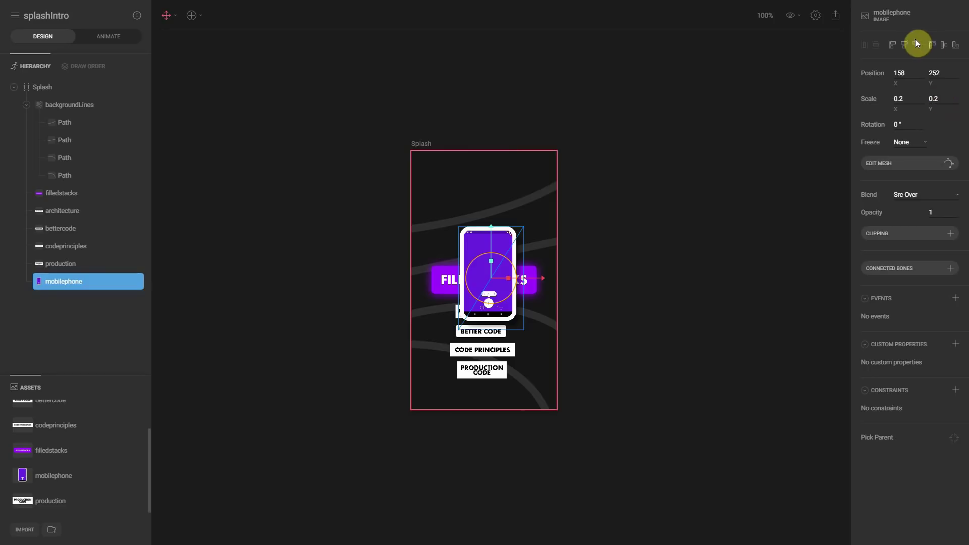
left_click(903, 46)
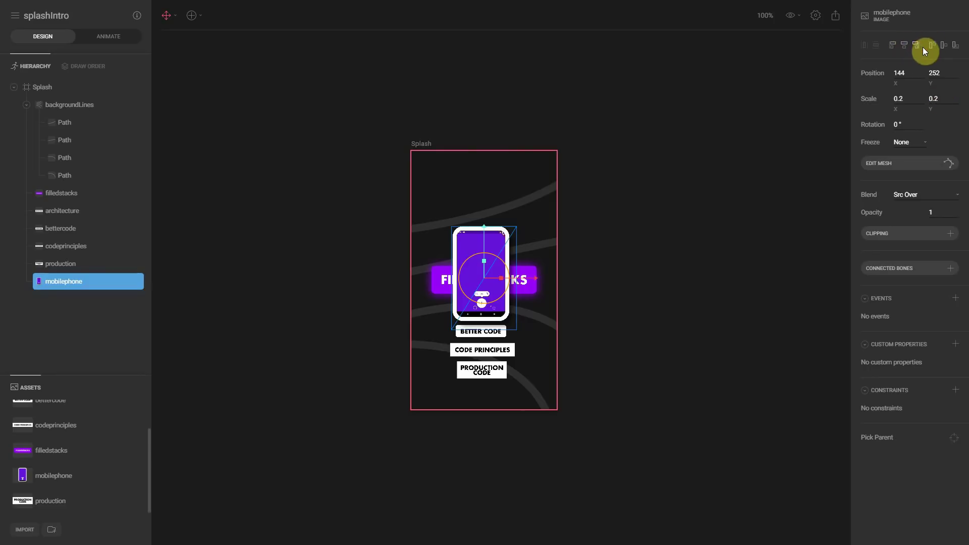
left_click(942, 46)
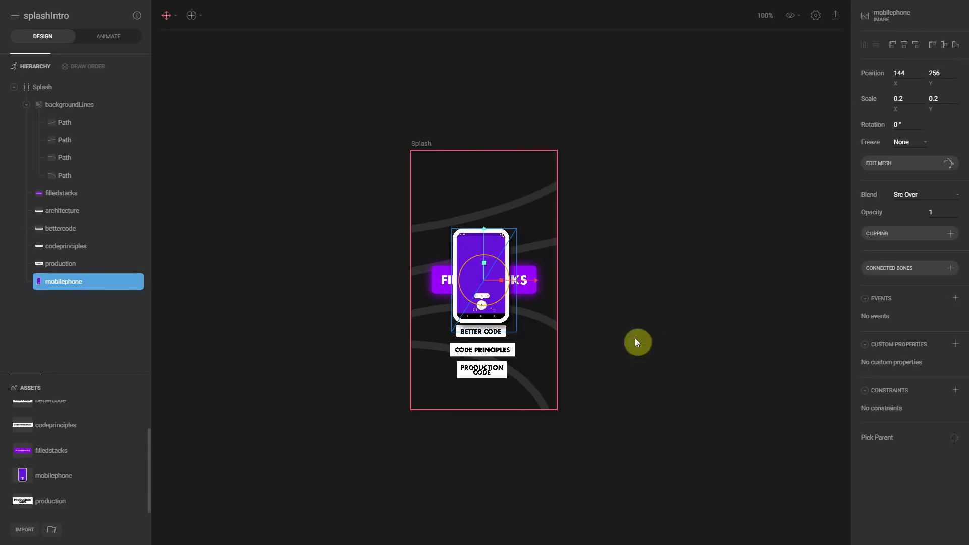
In Animate mode, key the mobilephone's Scale X to 0 at frame 0.
left_click(101, 37)
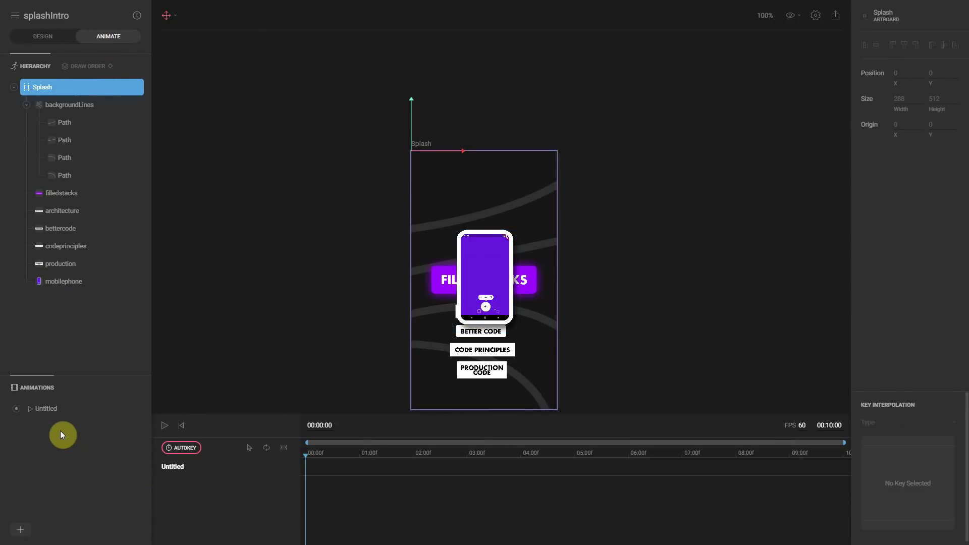
left_click(54, 409)
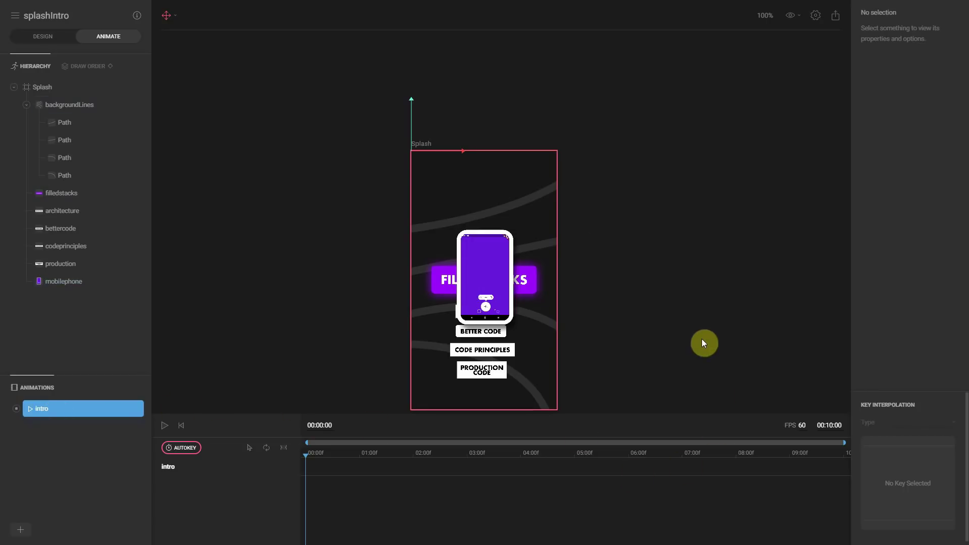
left_click(493, 276)
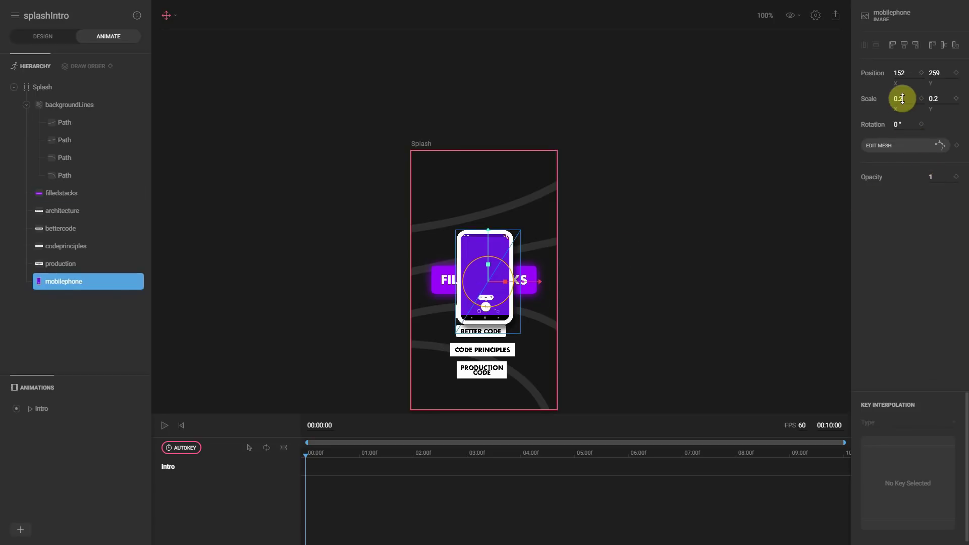
left_click_drag(902, 99, 908, 98)
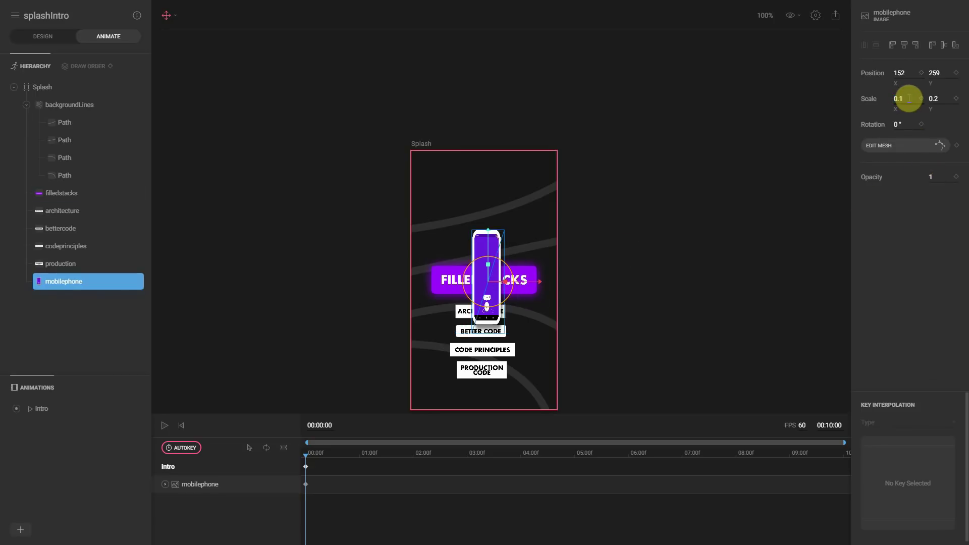
left_click(909, 98)
type("0000")
key("Return")
key("Escape")
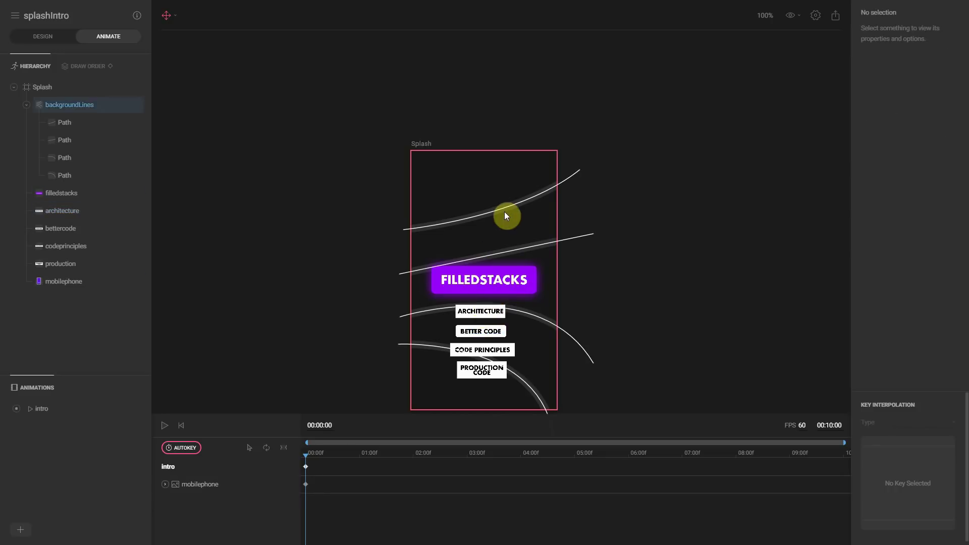
Move the ARCHITECTURE and PRODUCTION CODE labels up onto the FILLEDSTACKS banner to key them.
left_click(481, 310)
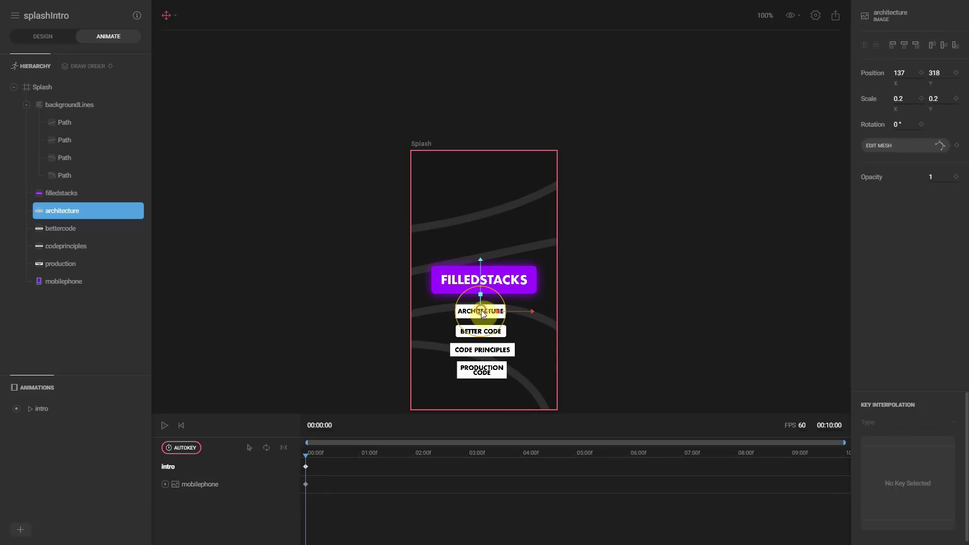
left_click_drag(481, 309, 481, 295)
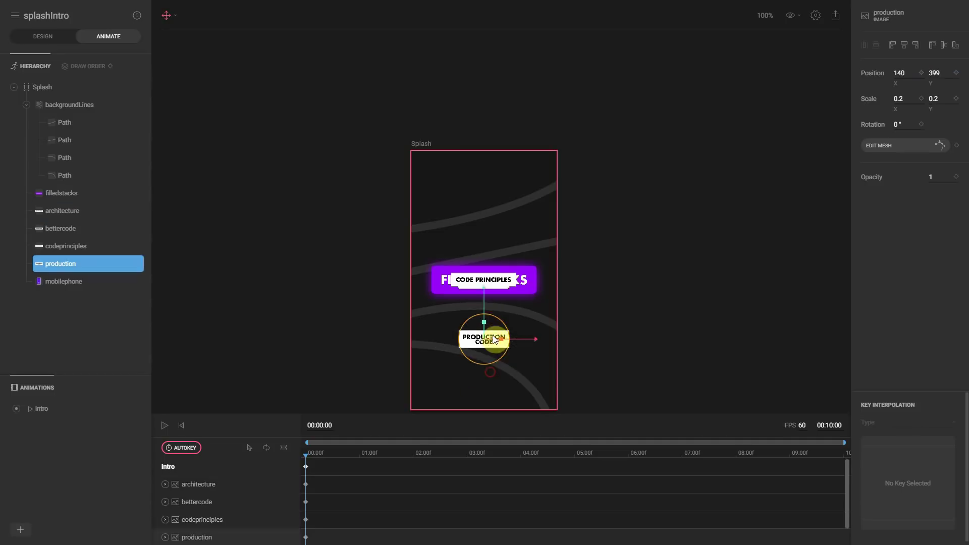
left_click_drag(494, 339, 493, 284)
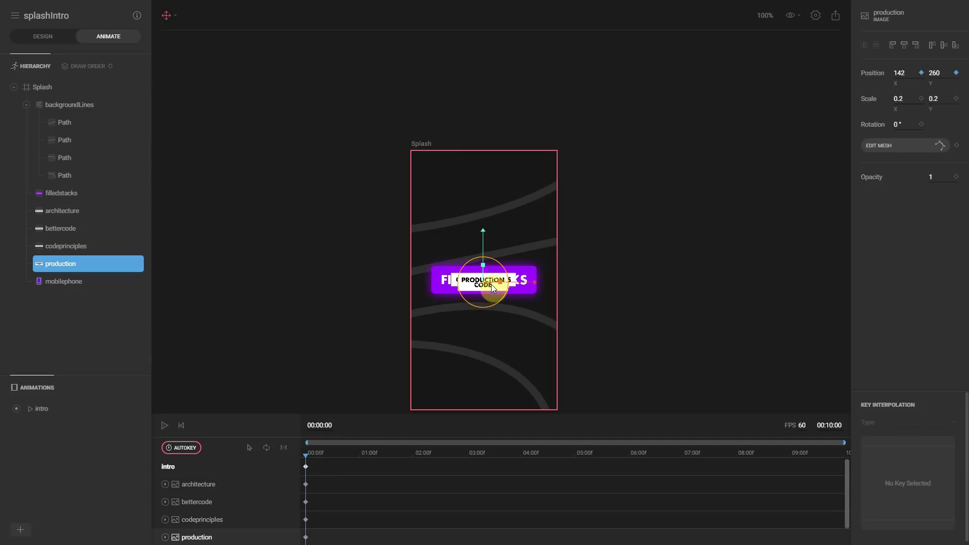
Raise filledstacks in the Draw Order above the labels, just below mobilephone, then return to Animate.
left_click(43, 37)
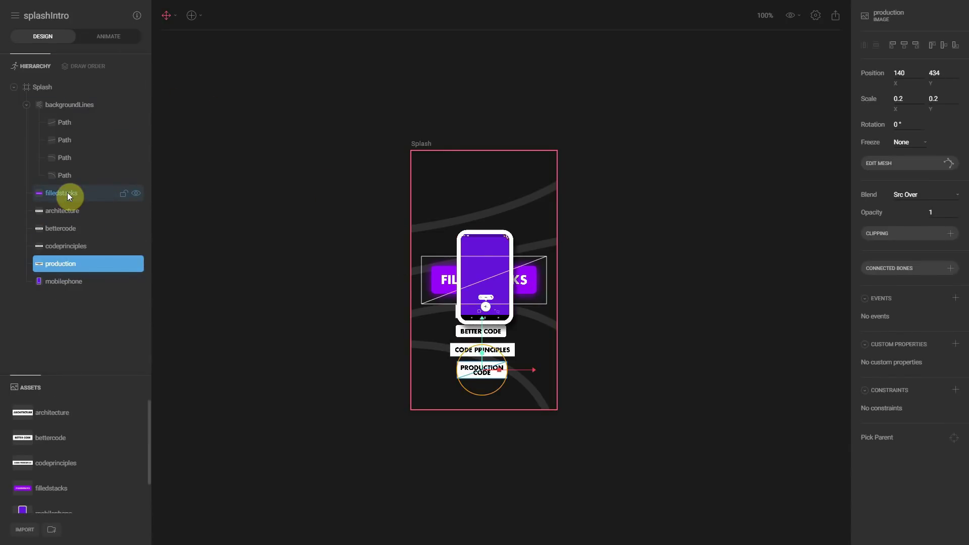
left_click(83, 66)
mouse_move(47, 177)
left_mouse_down()
mouse_move(67, 81)
mouse_move(66, 95)
left_mouse_up()
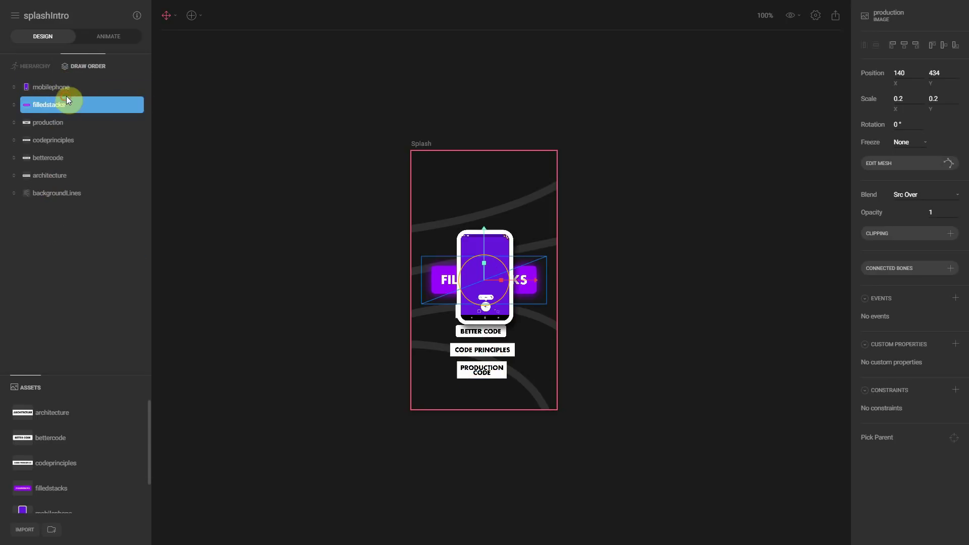
key("Tab")
left_click(687, 302)
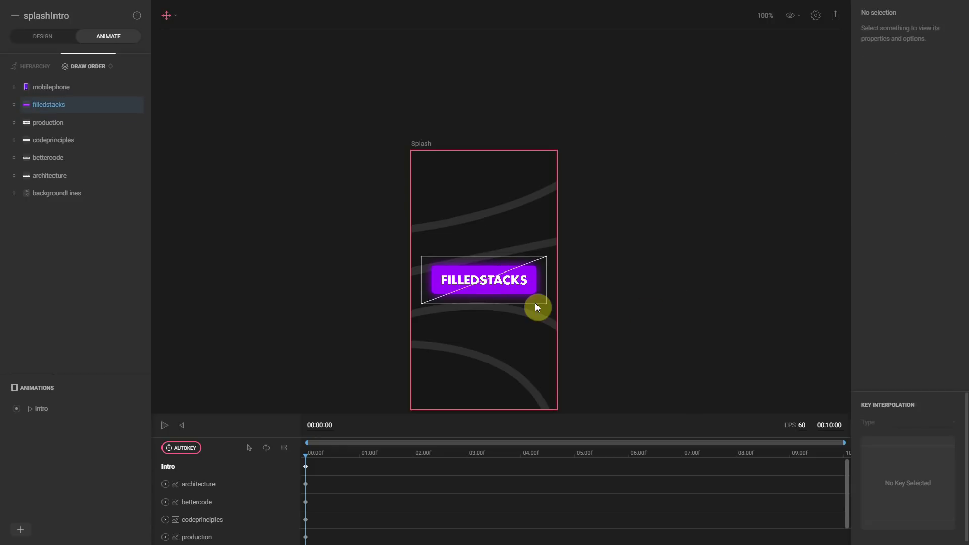
Key backgroundLines' trim Start at frame 0 and filter the timeline to keyed layers.
left_click(537, 306)
scroll(273, 489, "up", 2)
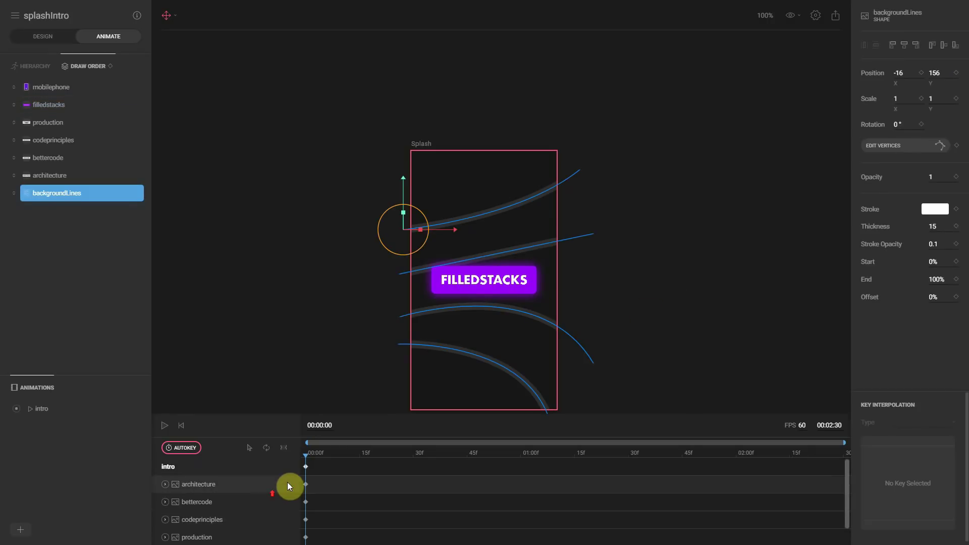
scroll(288, 477, "down", 1)
left_click(282, 361)
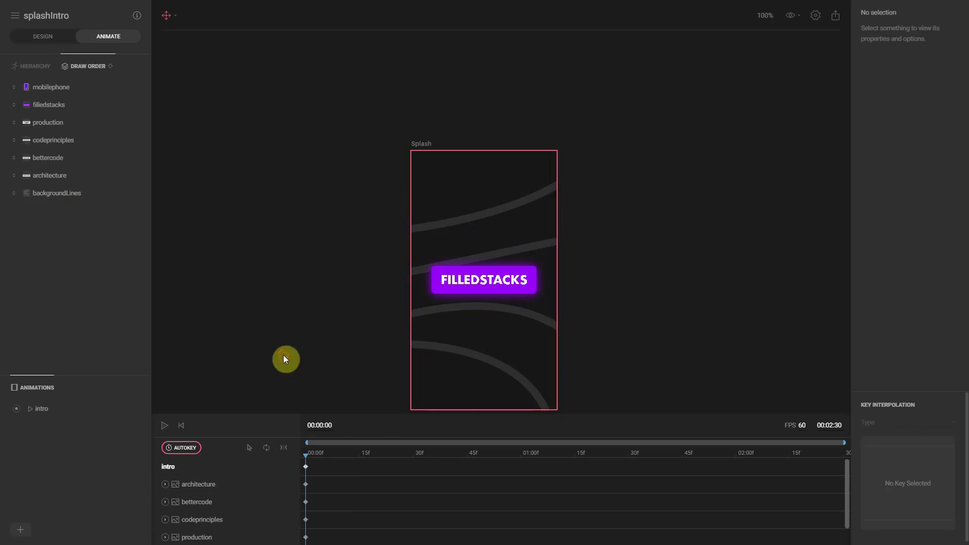
left_click(54, 191)
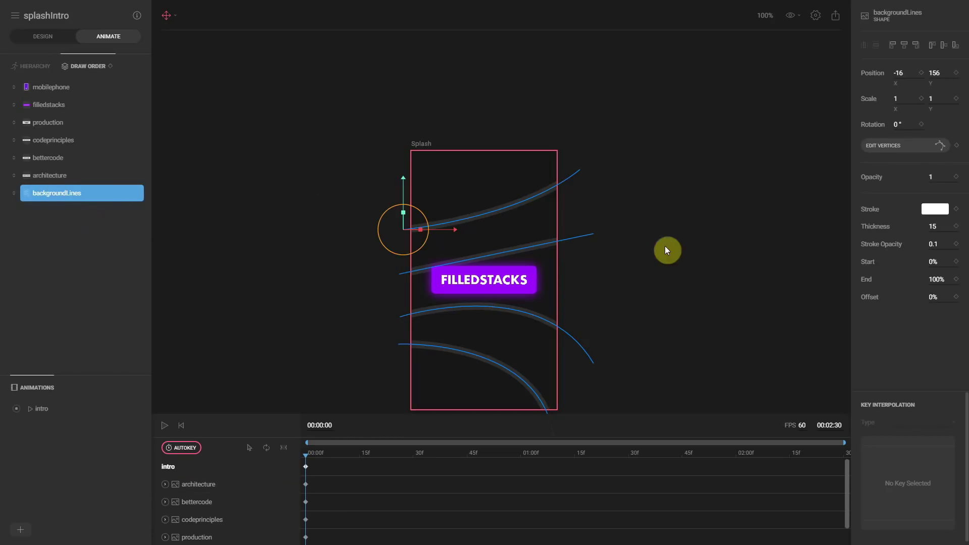
left_click(956, 263)
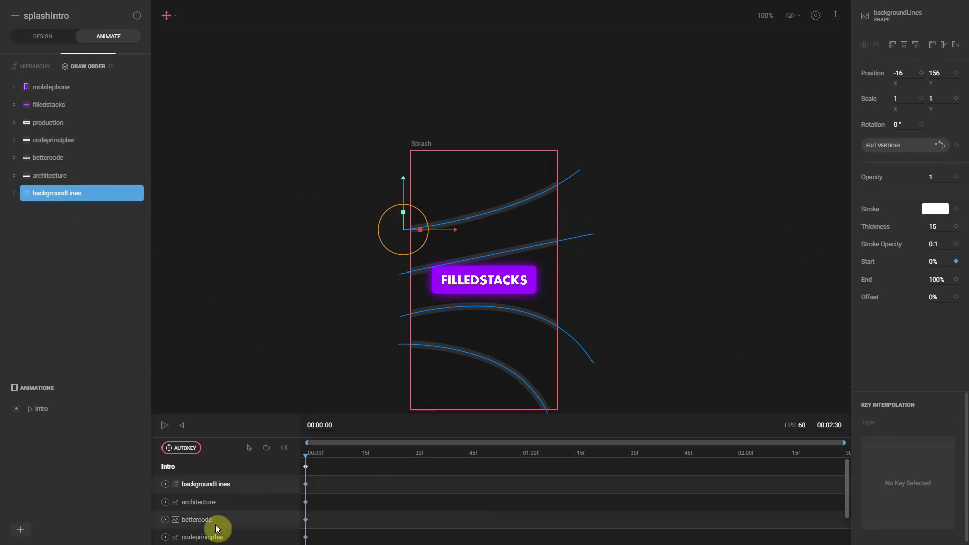
left_click(237, 489)
left_click(248, 448)
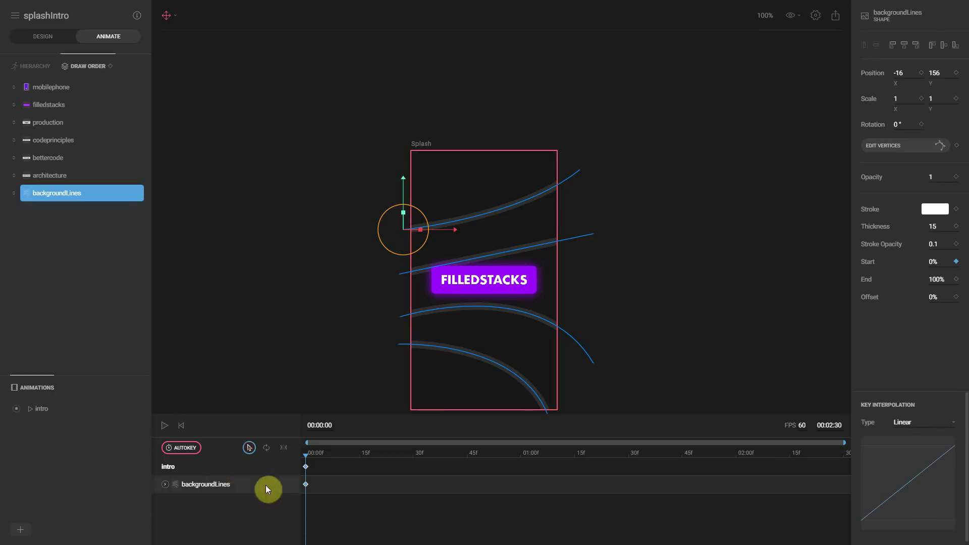
Key Start 60.5% at frame 10 and End 0% at frame 0, then preview the draw-on.
left_click(334, 457)
left_click_drag(335, 462, 341, 461)
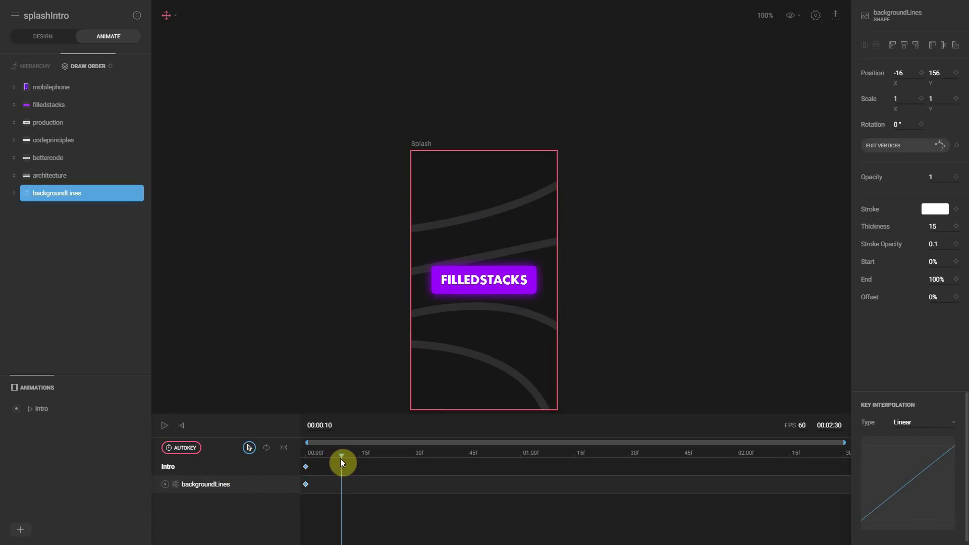
left_click_drag(933, 261, 954, 261)
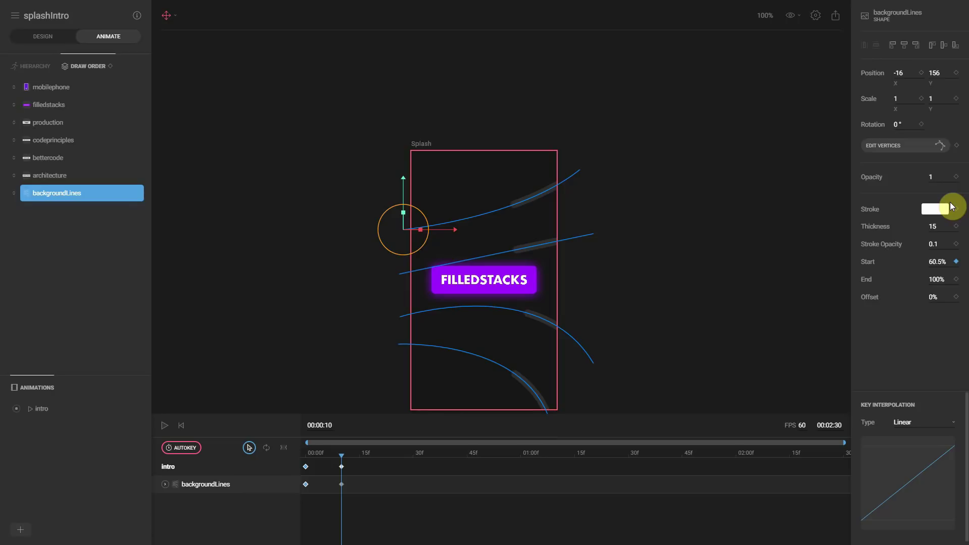
left_click(951, 206)
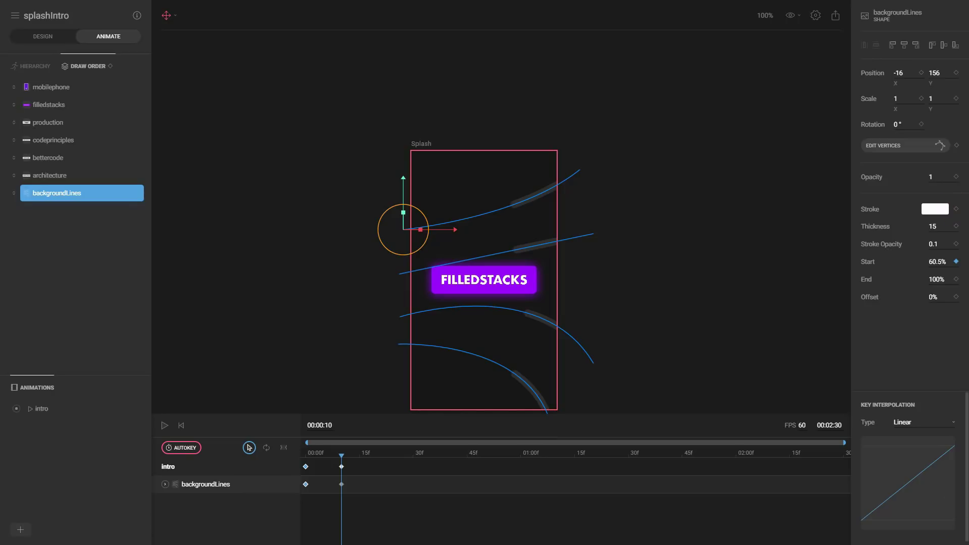
left_click_drag(335, 456, 264, 455)
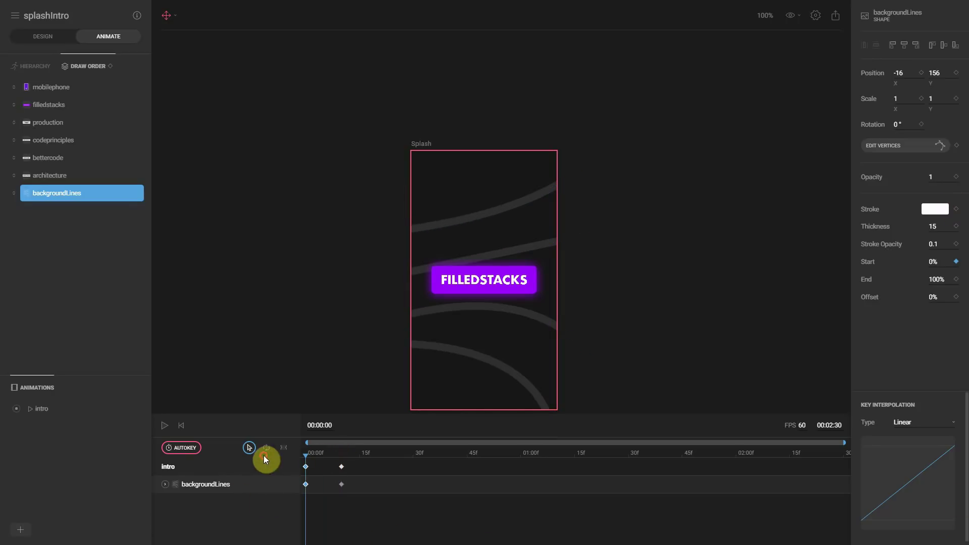
left_click_drag(933, 279, 933, 390)
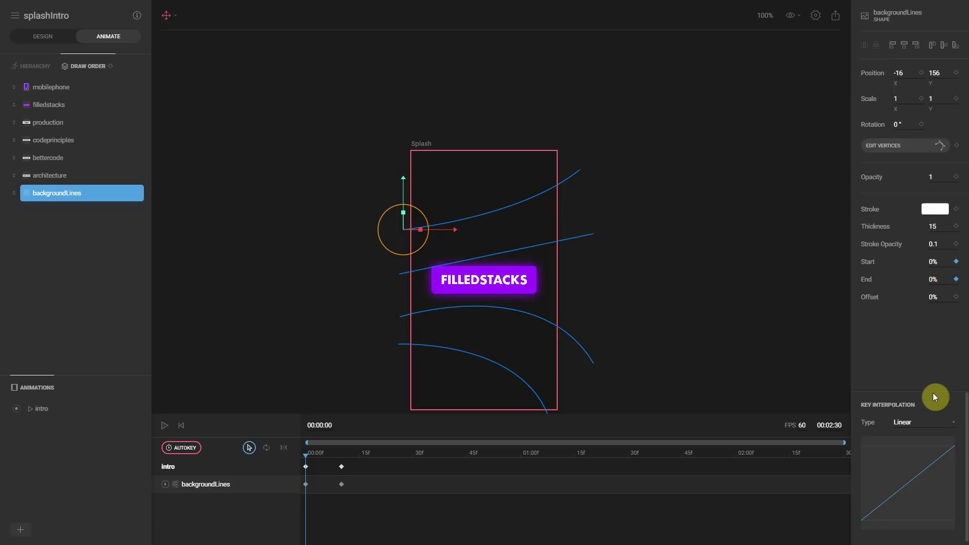
left_click_drag(291, 465, 342, 453)
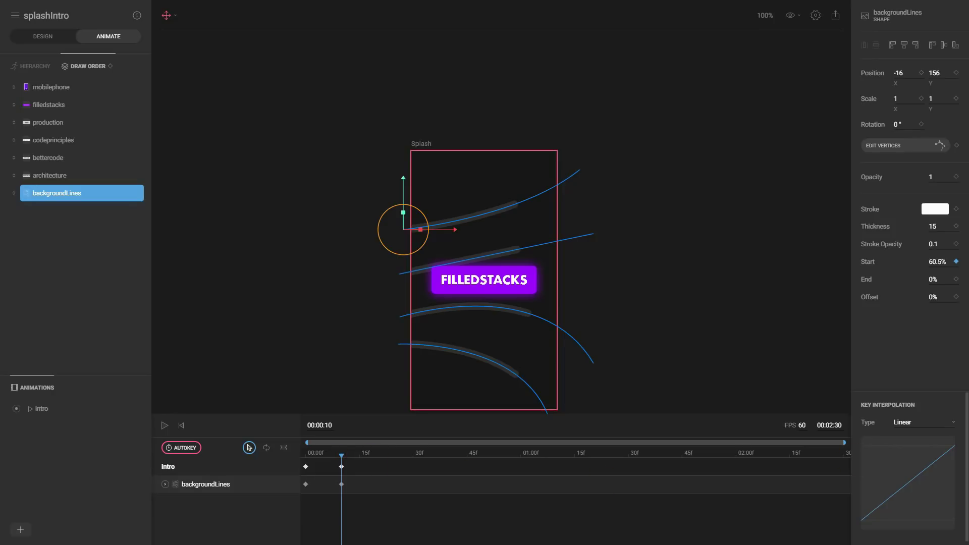
Key the lines' End 100% at 10f, then Start 100% and End 60% at 15f.
left_click(938, 261)
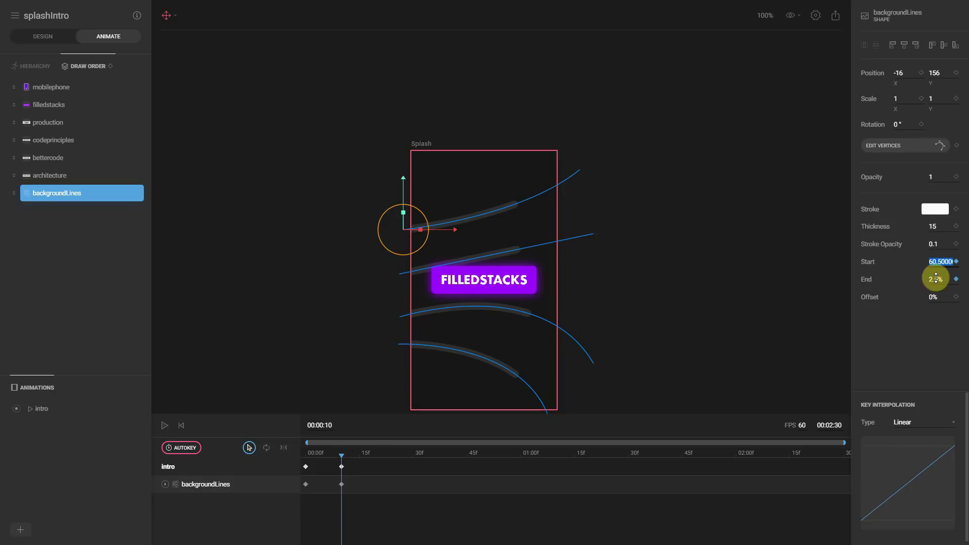
left_click_drag(934, 280, 955, 137)
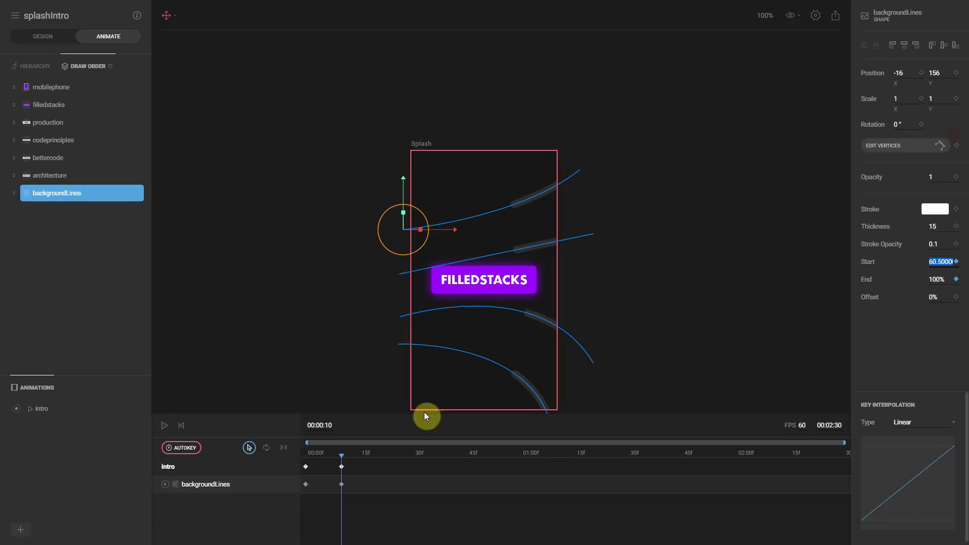
mouse_move(342, 458)
left_mouse_down()
mouse_move(332, 455)
mouse_move(359, 453)
left_mouse_up()
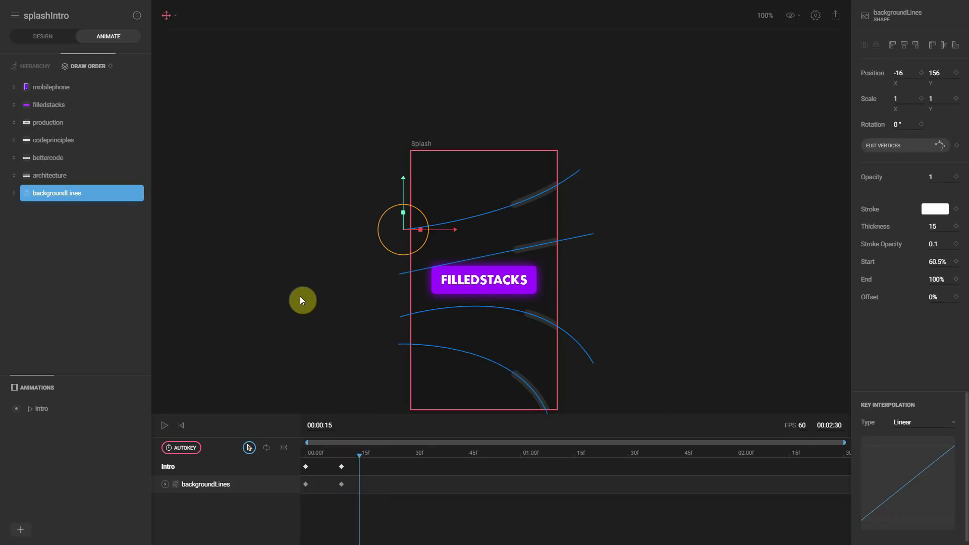
left_click_drag(934, 261, 941, 179)
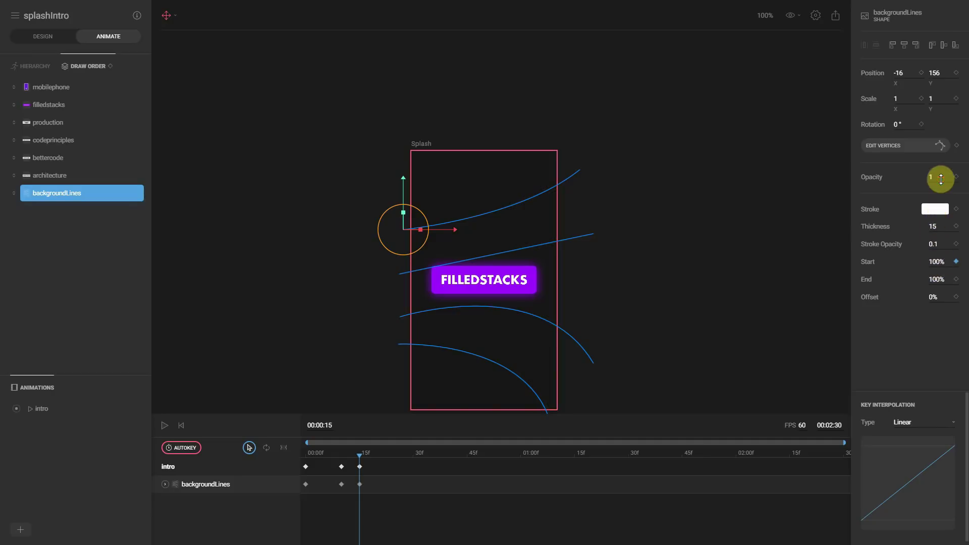
left_click_drag(937, 278, 938, 322)
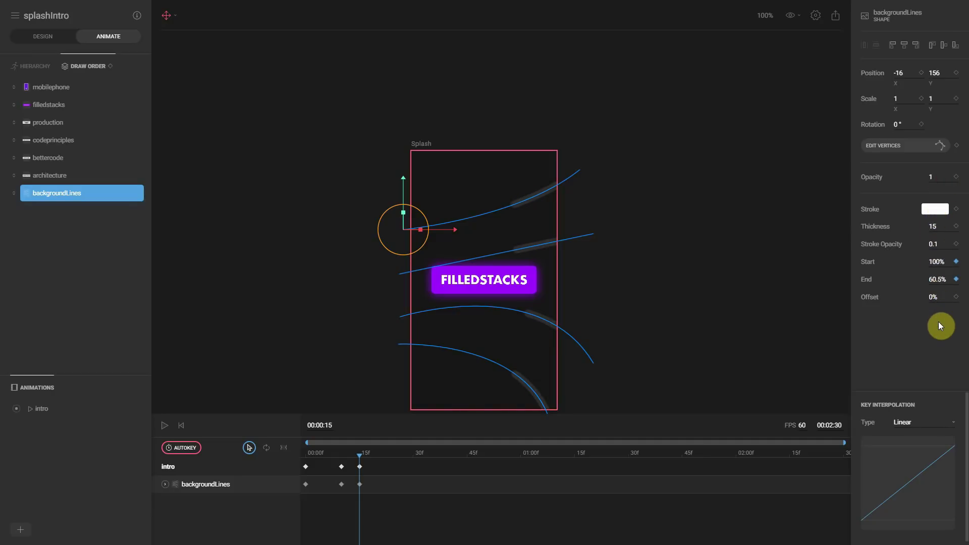
left_click(939, 281)
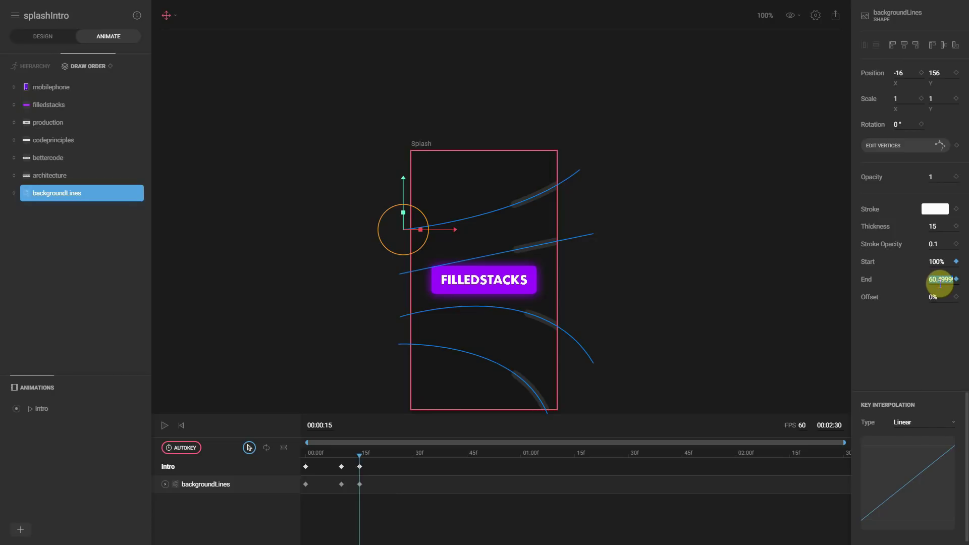
left_click(939, 261)
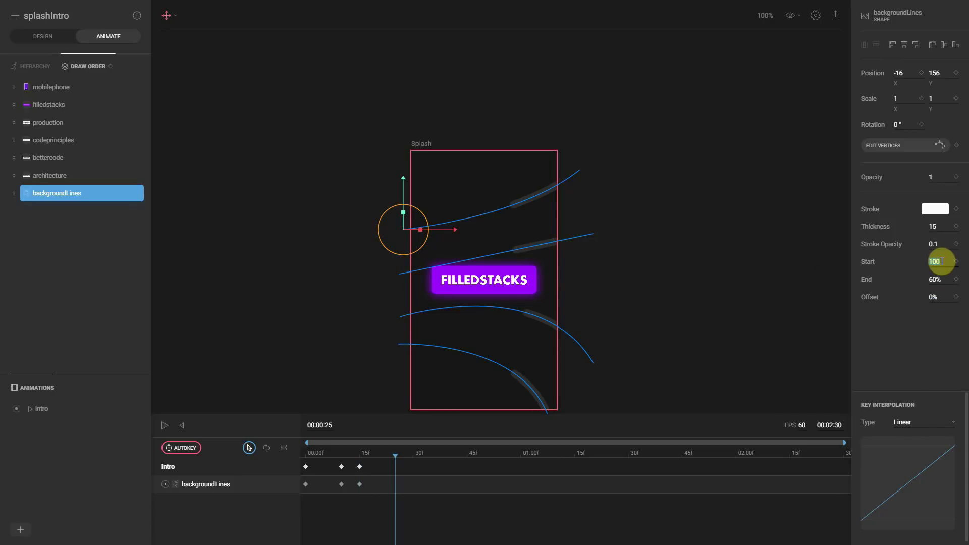
Key Start 0% and End 25% at 25f, End 0% at 30f, and play the intro.
type("0")
key("Return")
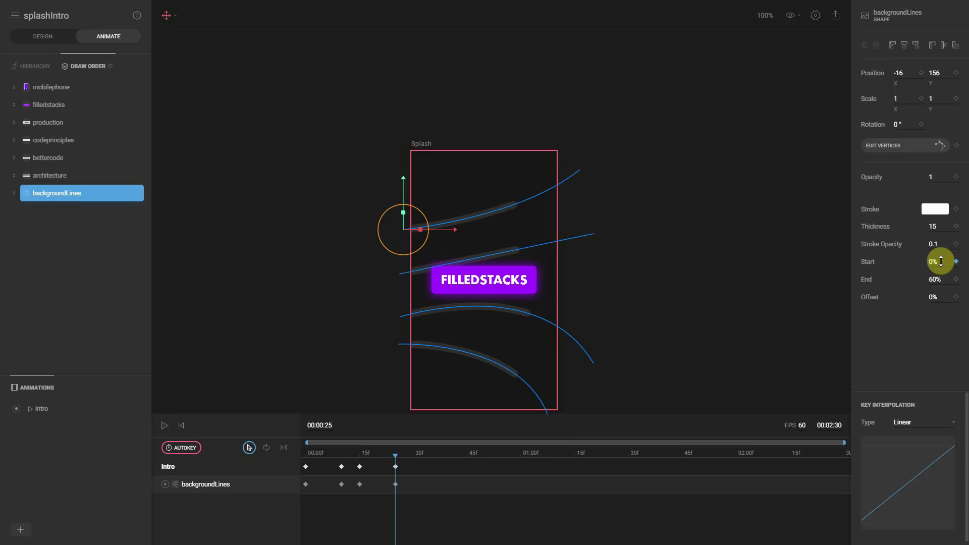
left_click_drag(938, 277, 938, 279)
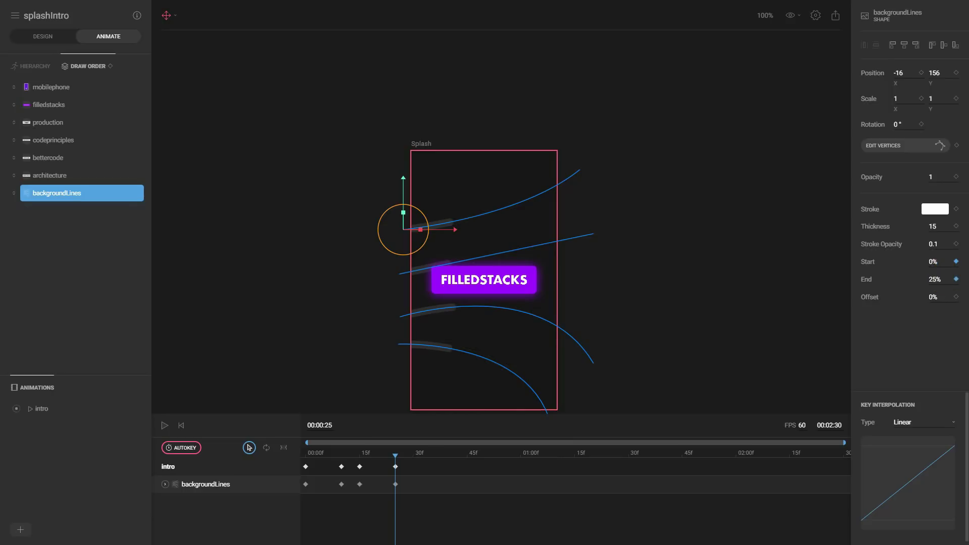
left_click(413, 454)
left_click(941, 280)
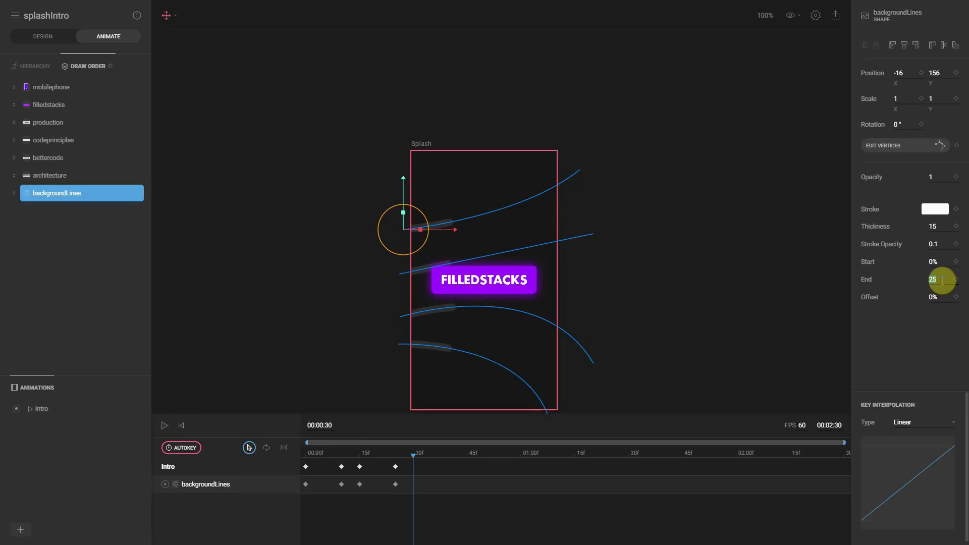
type("0")
key("Return")
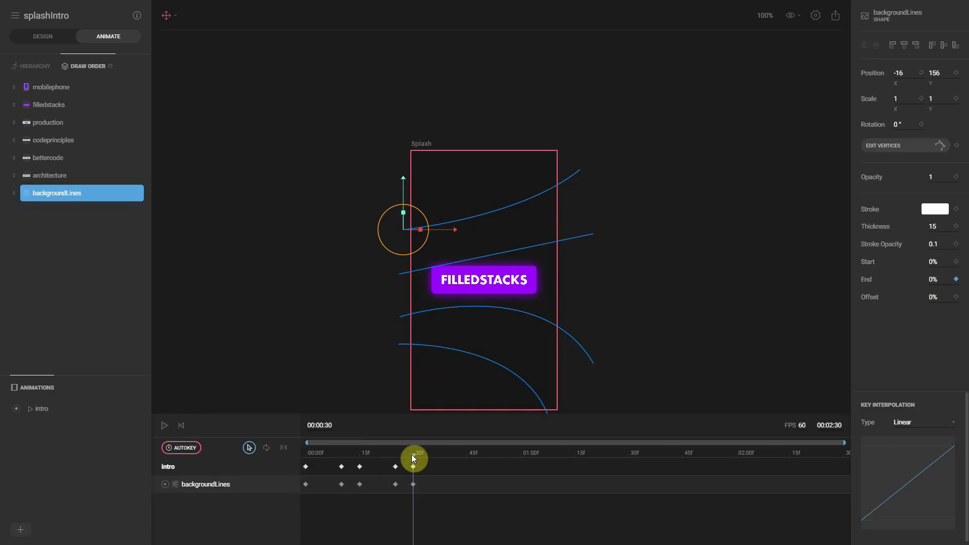
key("space")
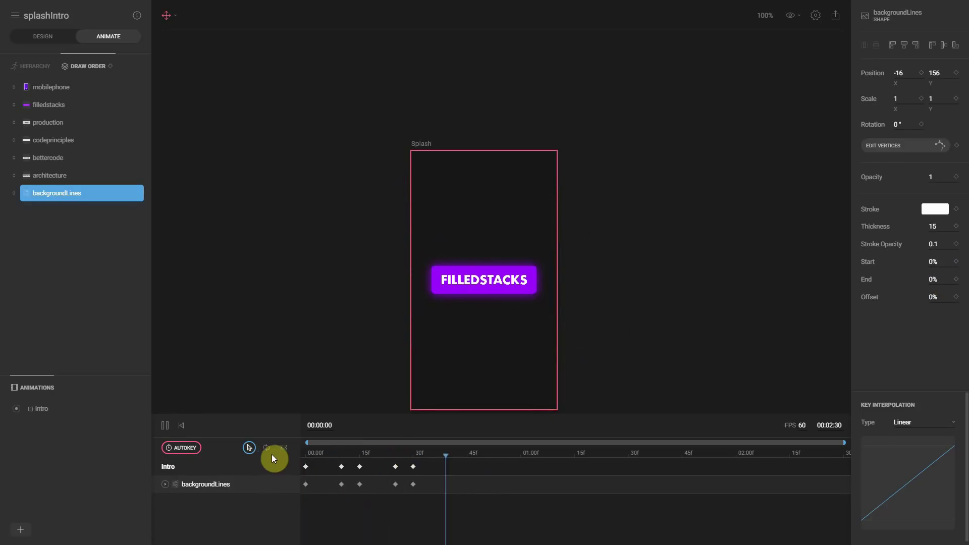
Stop the intro animation preview playback.
key("space")
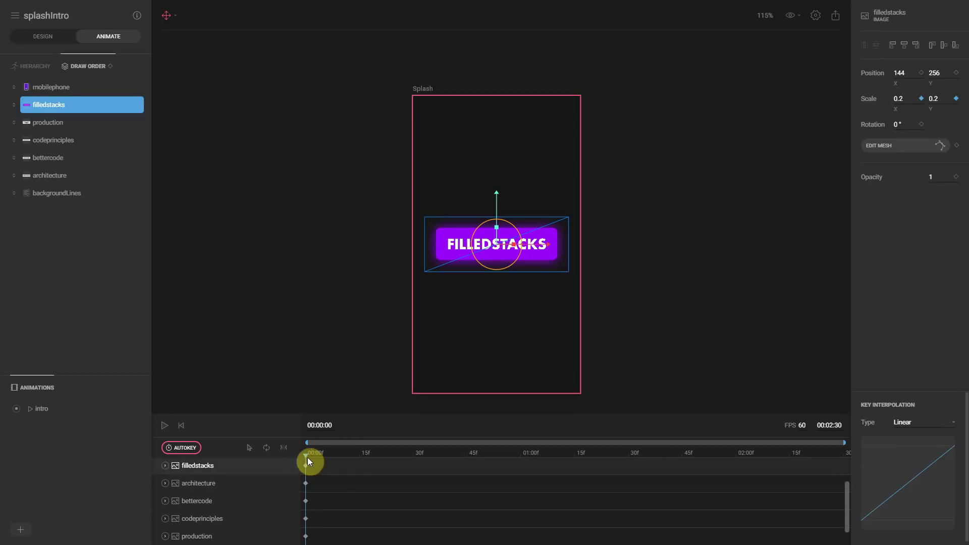
Key the FILLEDSTACKS logo's Scale X and Y to 0.21 at frame 25.
left_click_drag(308, 461, 396, 465)
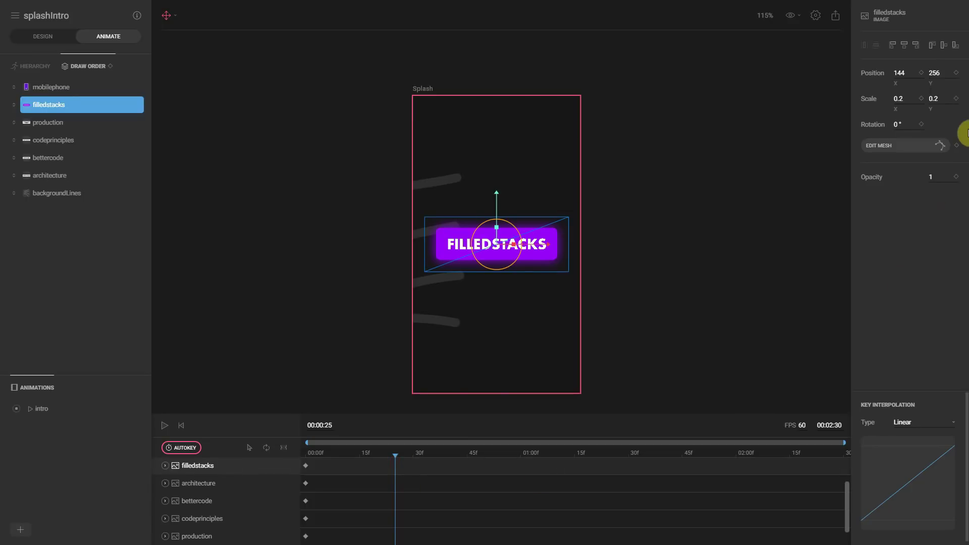
left_click(908, 99)
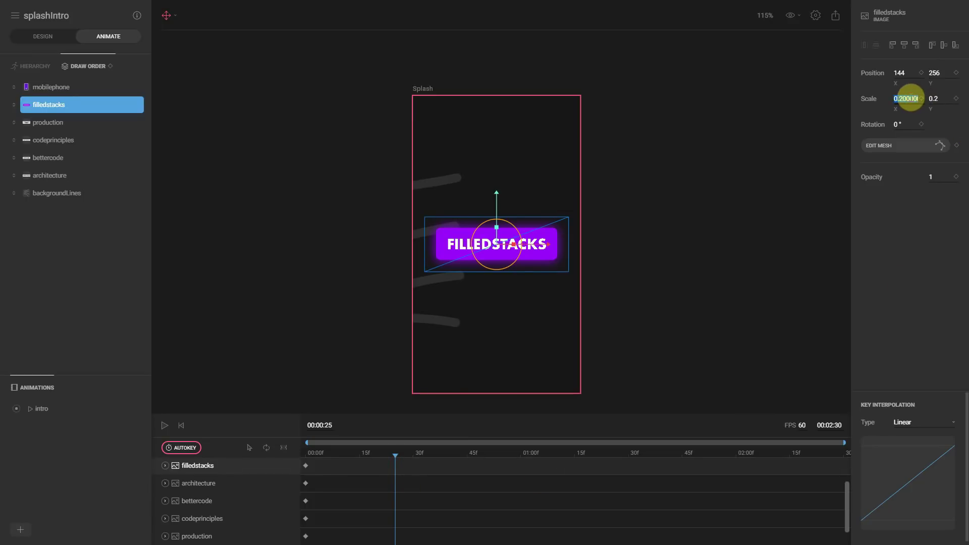
type("0.21")
key("Return")
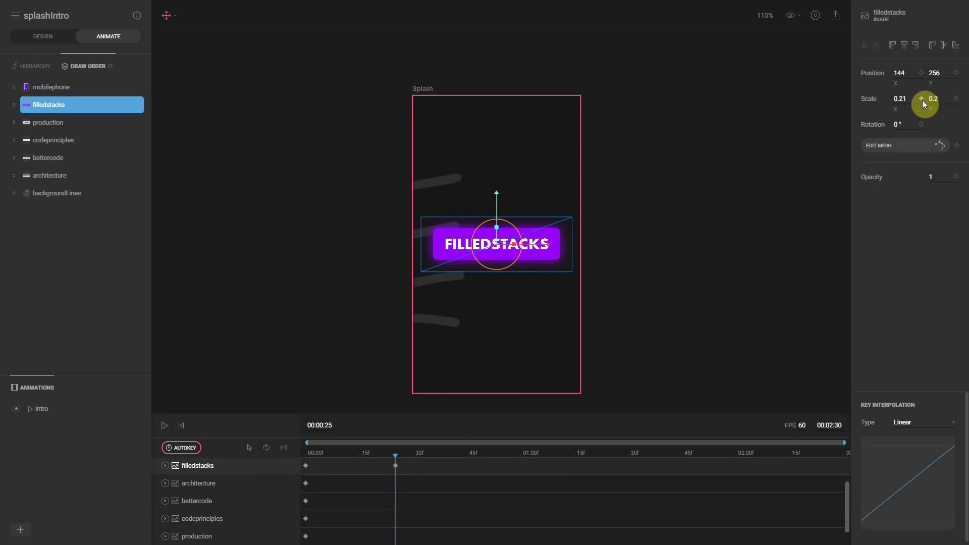
left_click(945, 99)
type("0.")
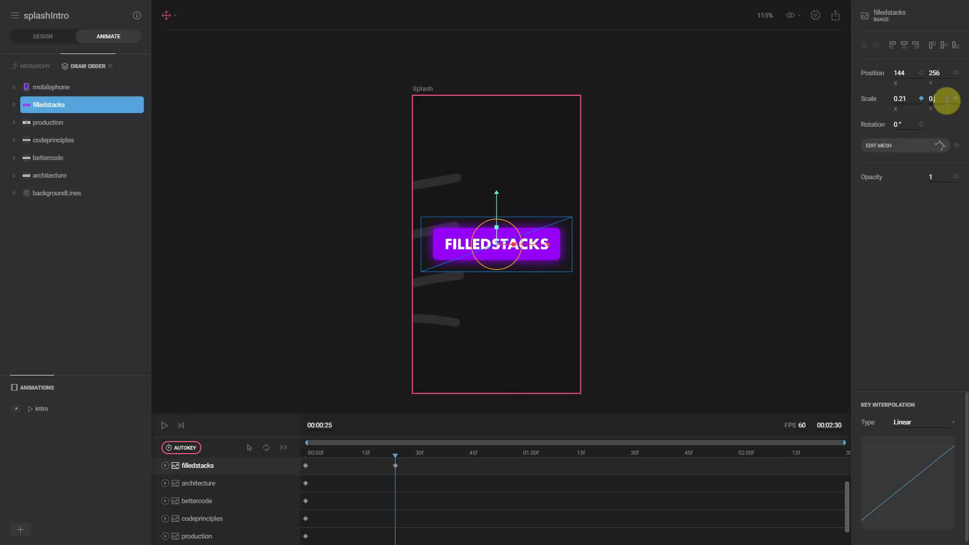
type("21")
key("Return")
Key the logo's Scale X and Y to 0.25 at frame 30.
key("Right")
key("Right")
key("Right")
key("Right")
key("Right")
left_click(908, 99)
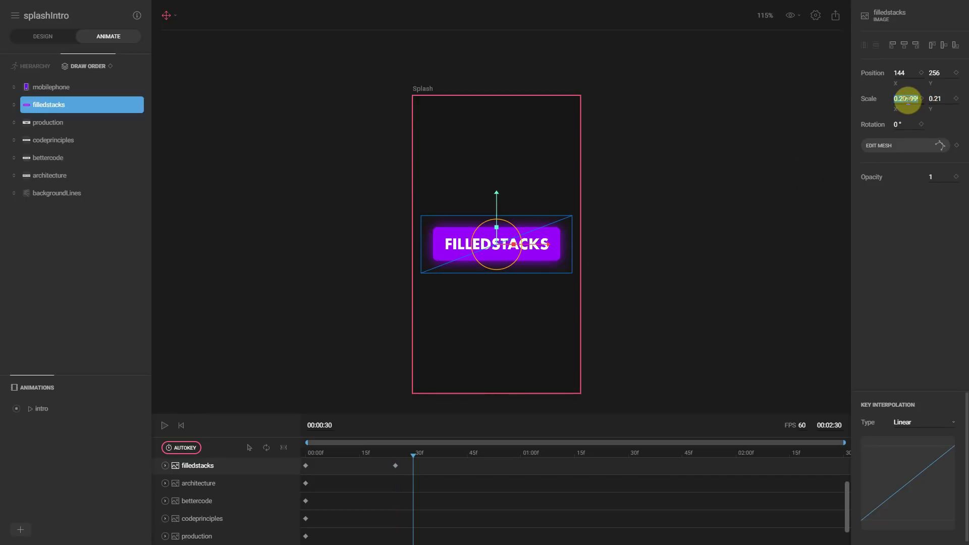
type("0.25")
key("Return")
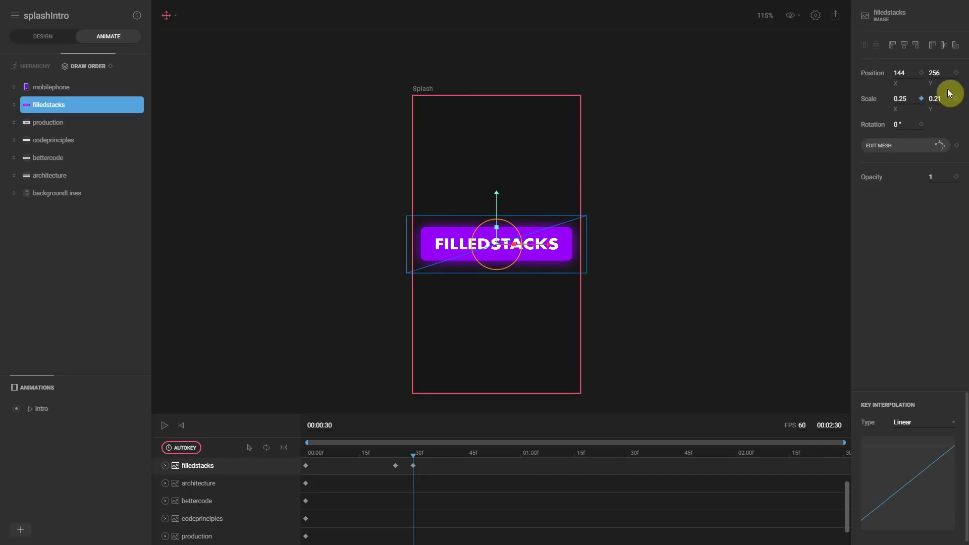
left_click(945, 98)
type("0.25")
key("Return")
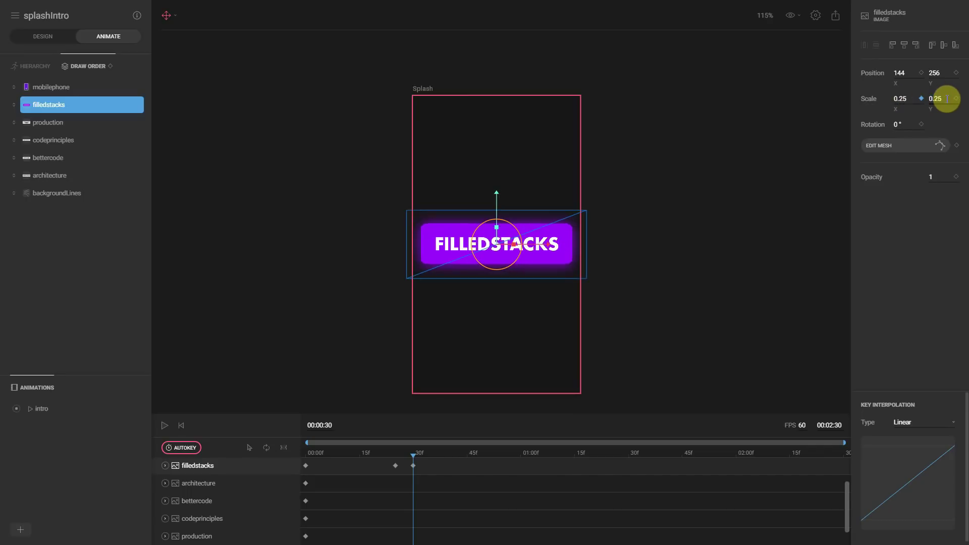
Key the logo's Scale X and Y to 0 at frame 40, then replay the intro from its start.
left_click(249, 448)
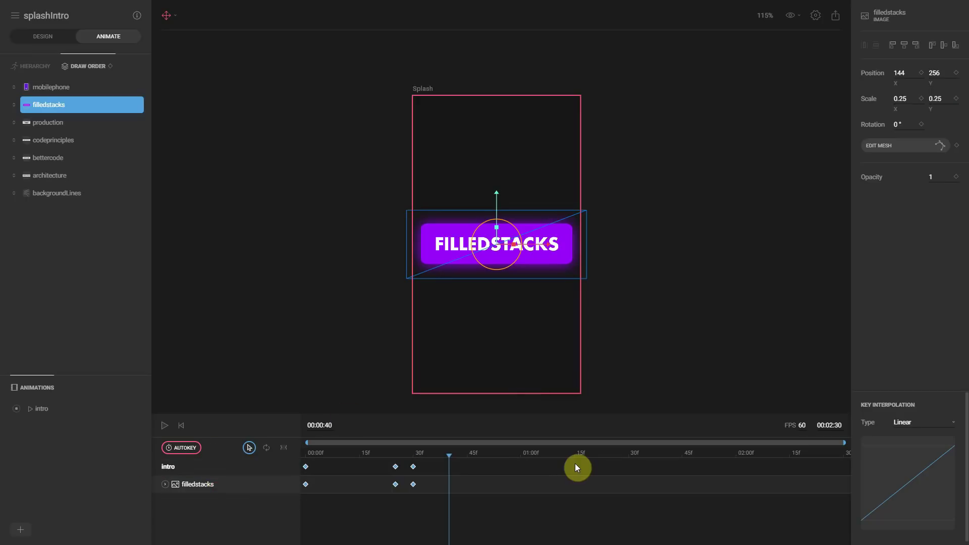
left_click(910, 104)
type("0")
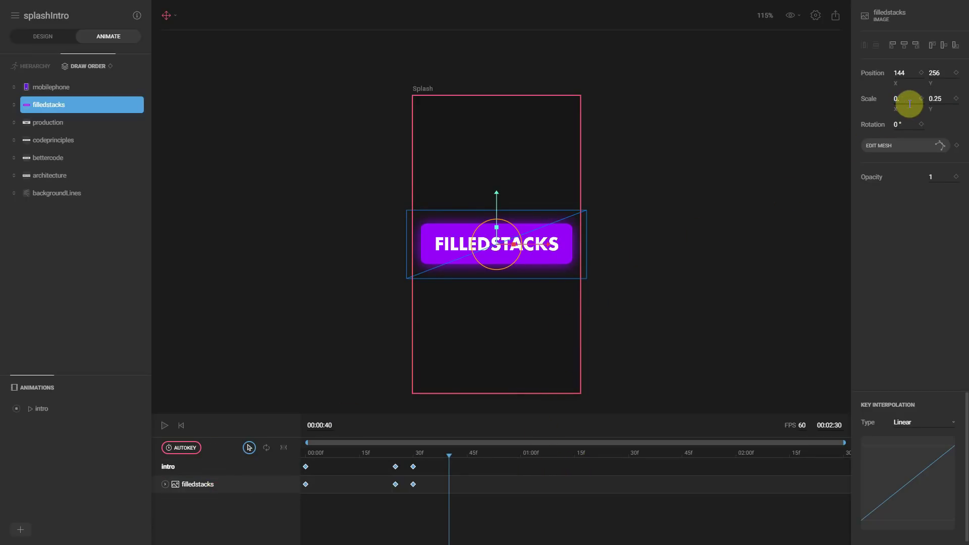
key("Return")
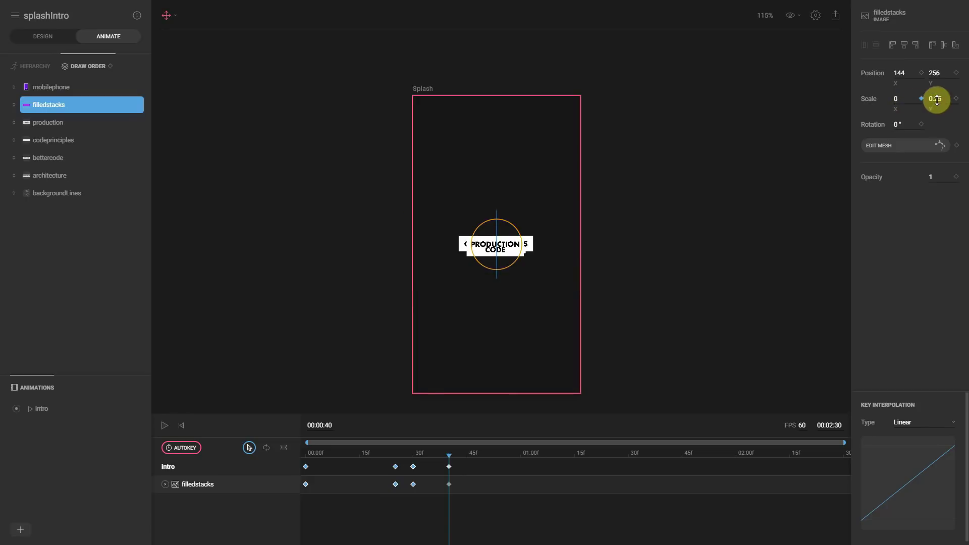
left_click(935, 99)
type("0")
key("Return")
key("space")
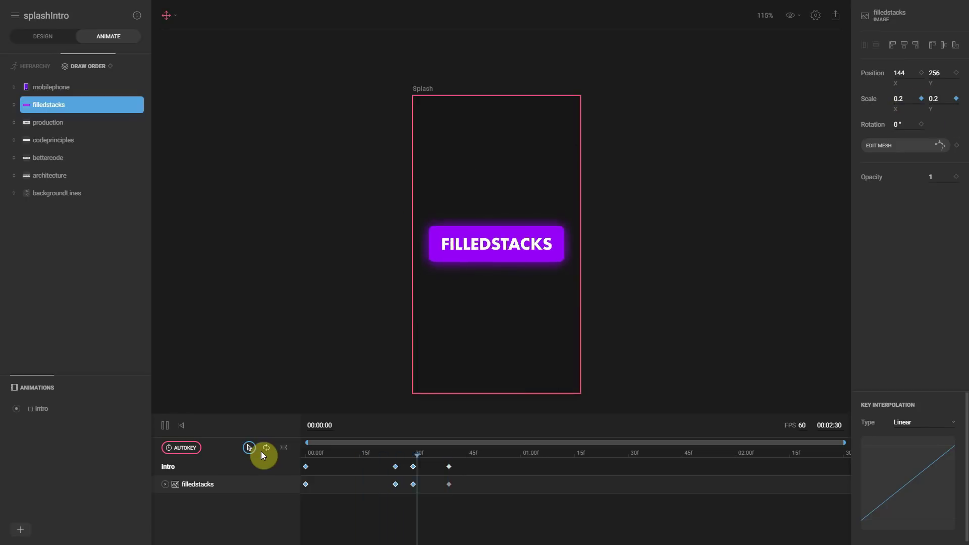
left_click_drag(447, 450, 295, 450)
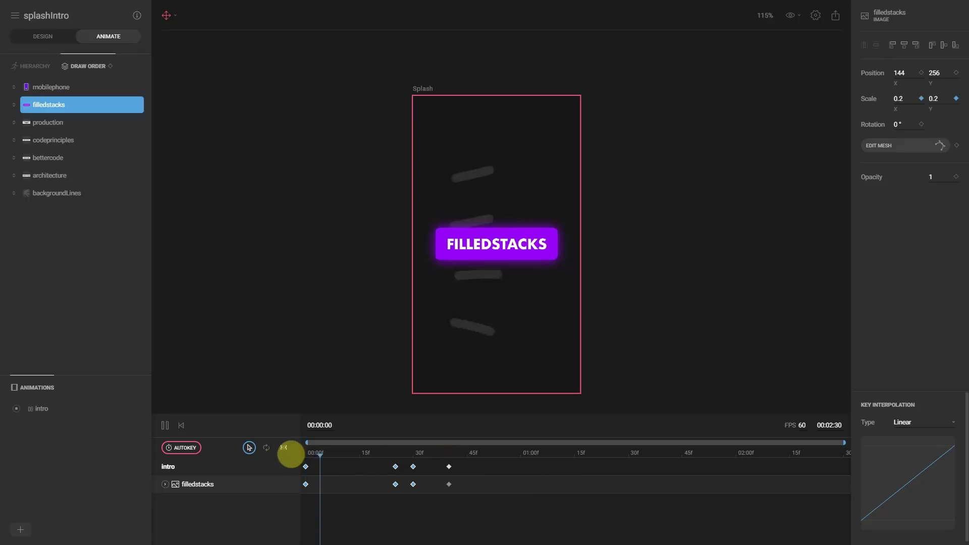
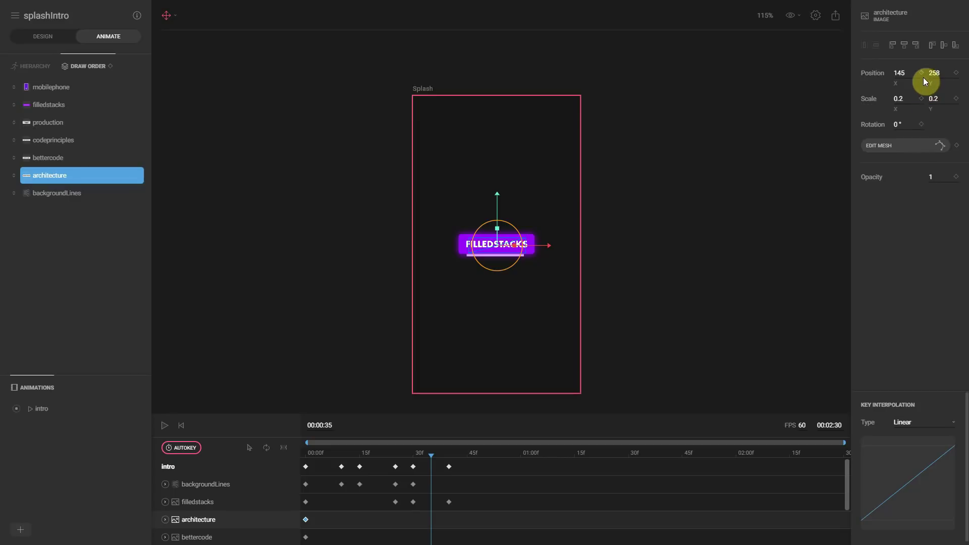
Key ARCHITECTURE's position and rotation at 35 frames, then move it up-left and tilt it at 40 frames.
left_click(922, 74)
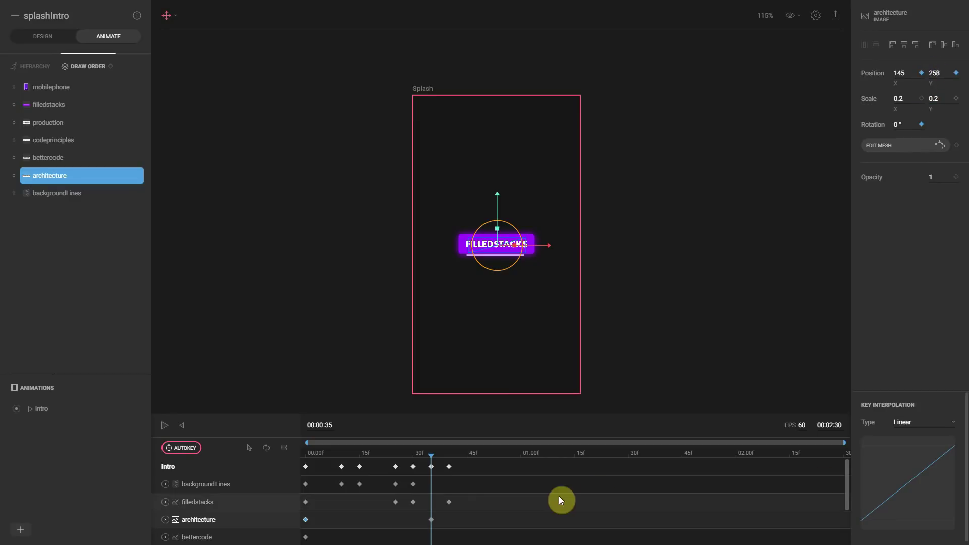
left_click_drag(431, 453, 448, 453)
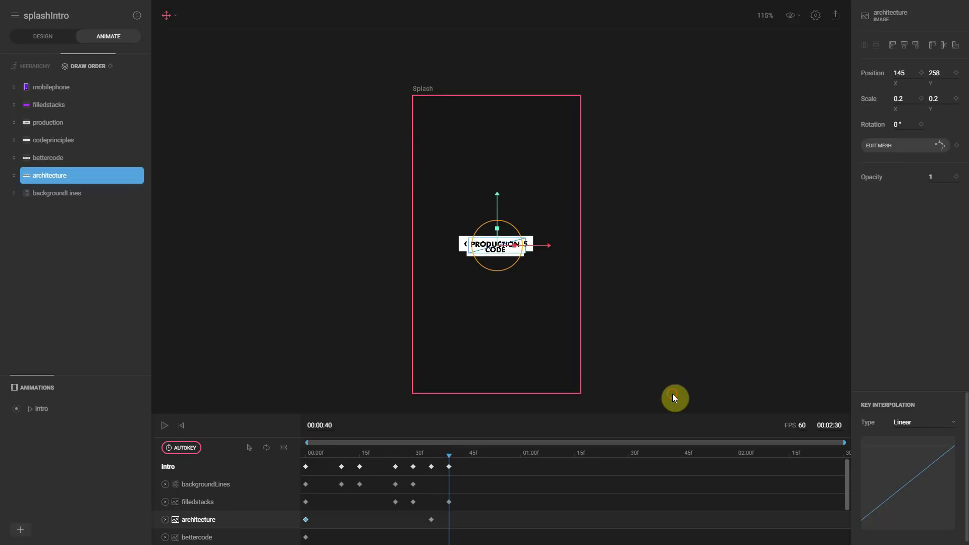
left_click_drag(672, 394, 649, 355)
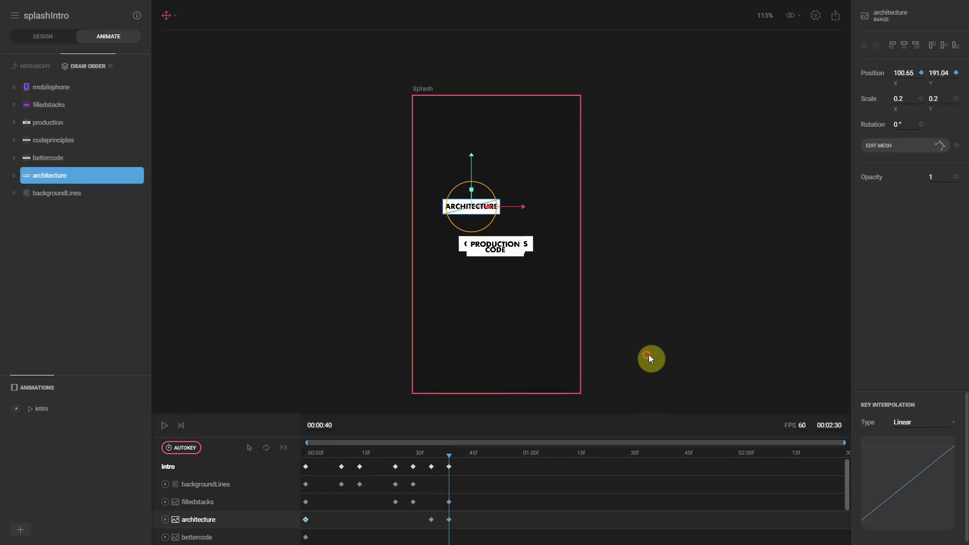
left_click_drag(903, 125, 930, 282)
mouse_move(746, 378)
left_mouse_down()
mouse_move(717, 372)
mouse_move(726, 378)
left_mouse_up()
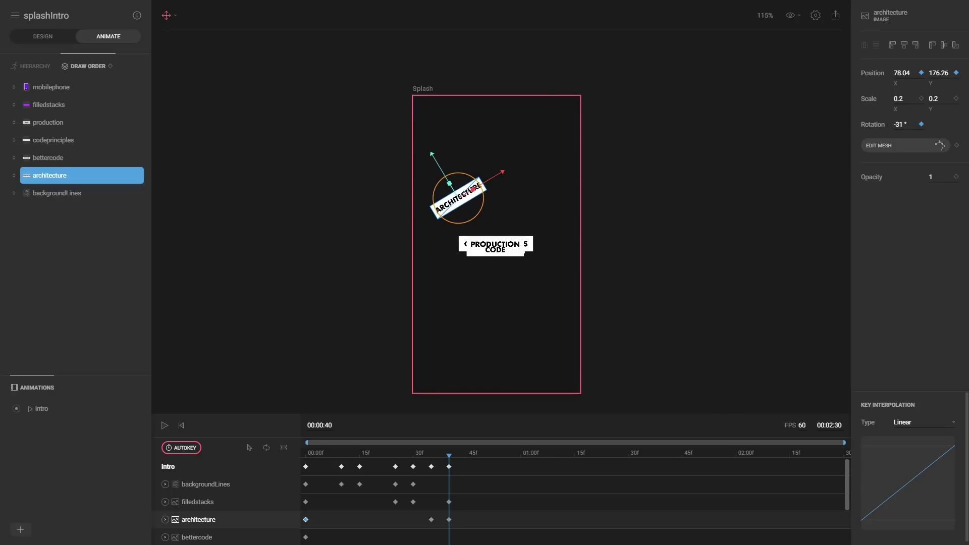
At 1:00, settle the ARCHITECTURE label at 73.7, 166.7 with a −6.7° rotation.
left_click_drag(446, 453, 521, 456)
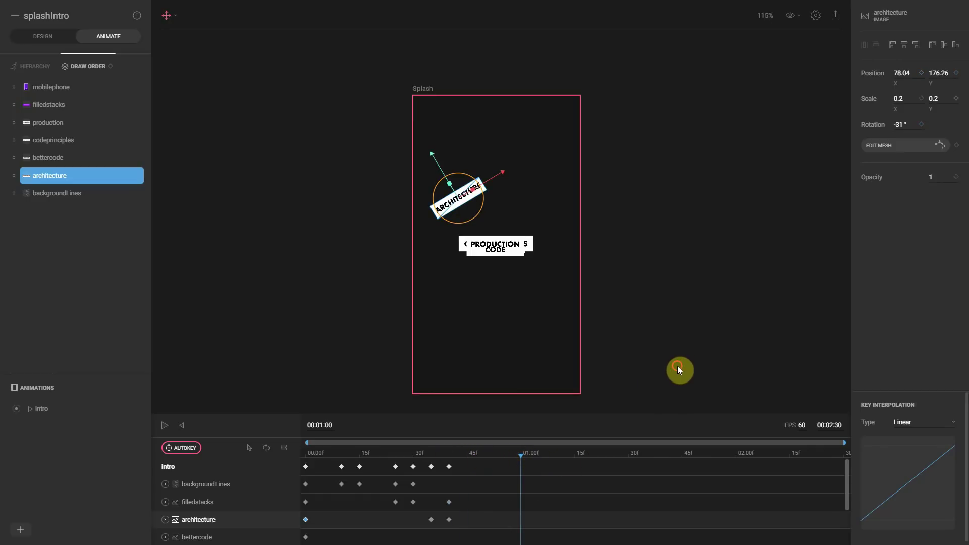
left_click_drag(677, 365, 674, 360)
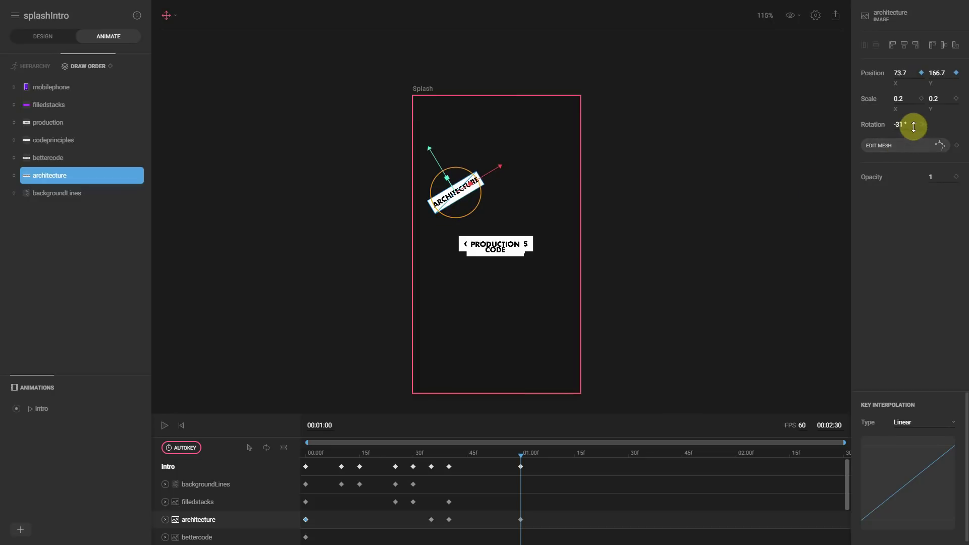
left_click_drag(911, 125, 940, 5)
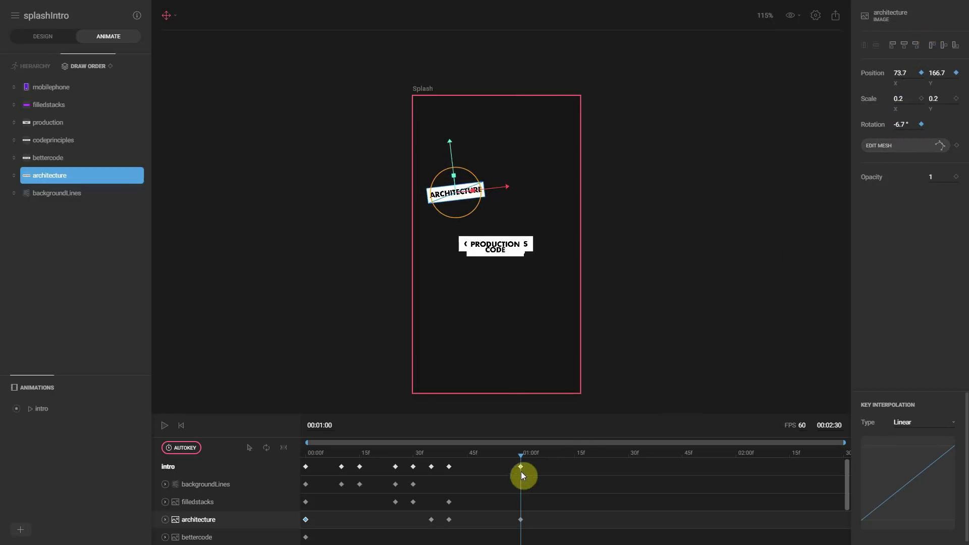
Play the intro from the start to review the label's motion.
left_click_drag(521, 455, 291, 449)
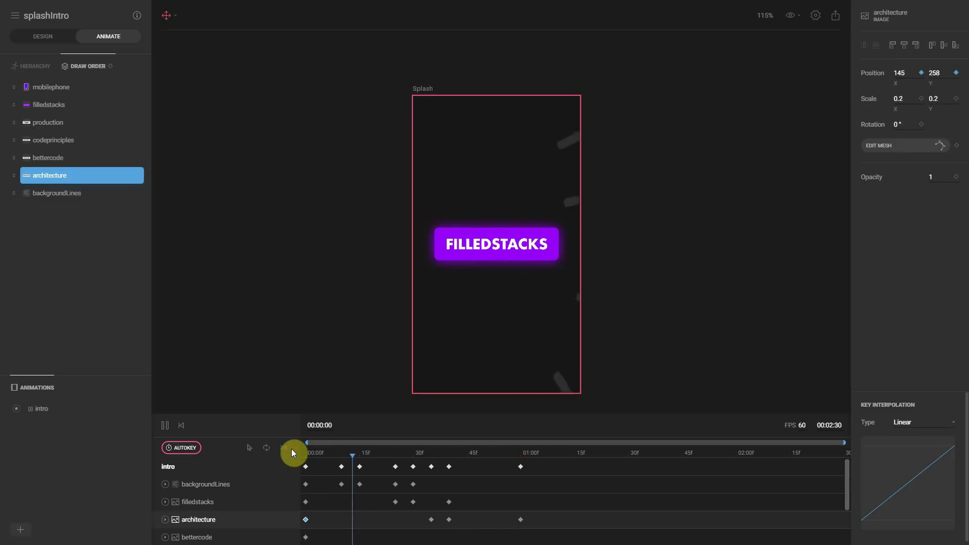
key("space")
key("space")
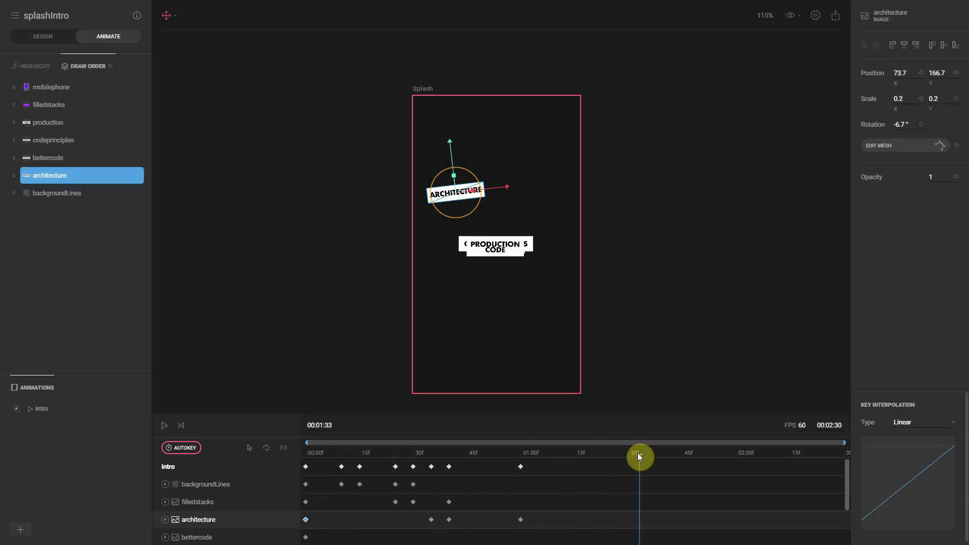
left_click_drag(638, 452, 508, 457)
key("space")
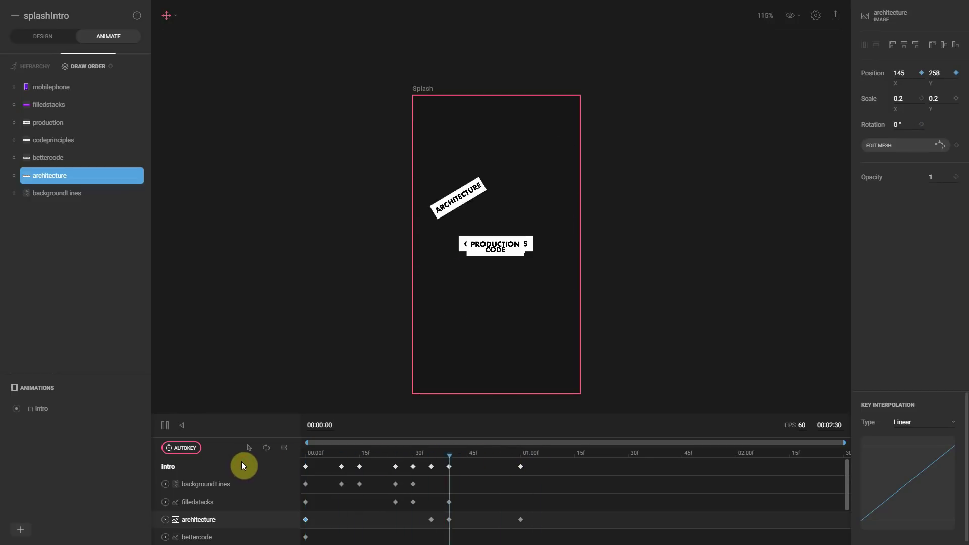
key("space")
Key bettercode's position and rotation at 35 frames, then move it down-right with a tilt at 40 frames.
left_click_drag(576, 453, 431, 453)
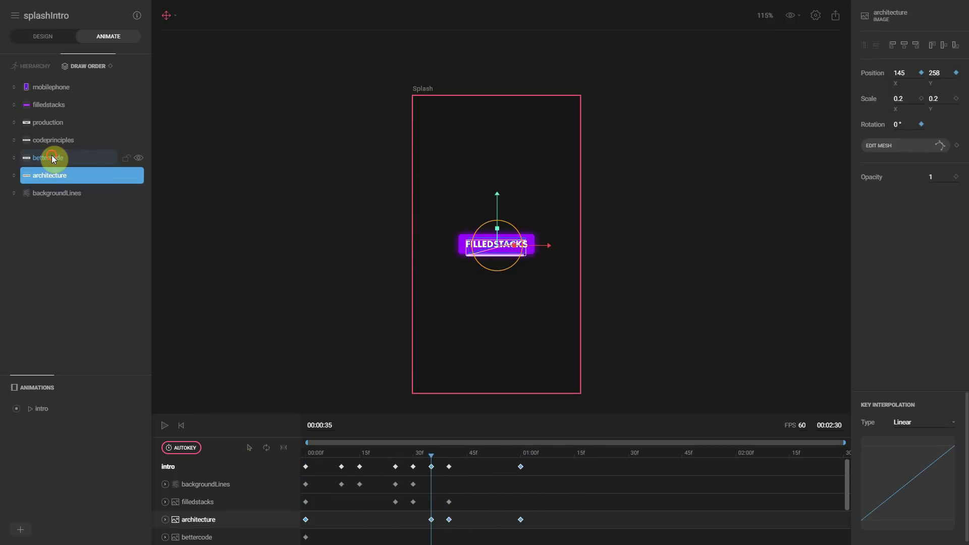
left_click(52, 158)
left_click(921, 73)
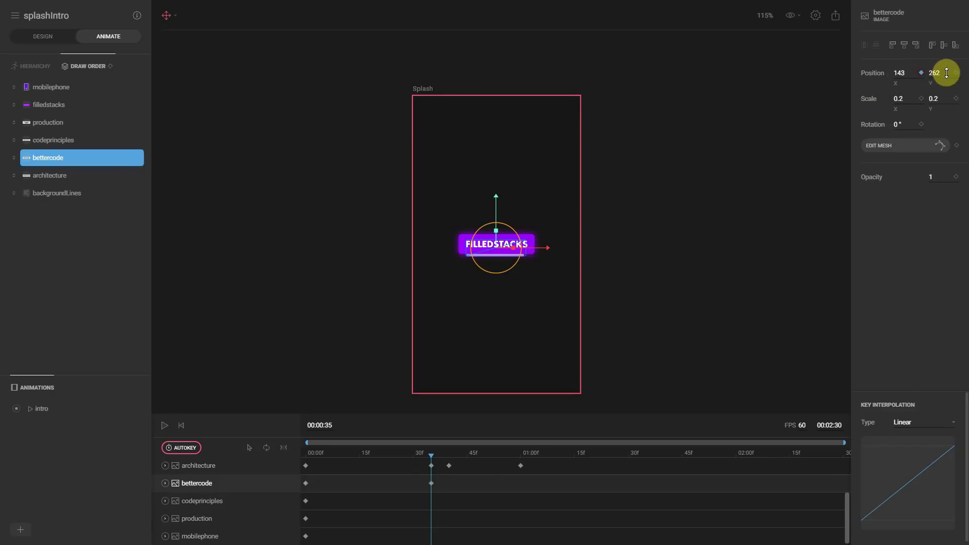
left_click(956, 72)
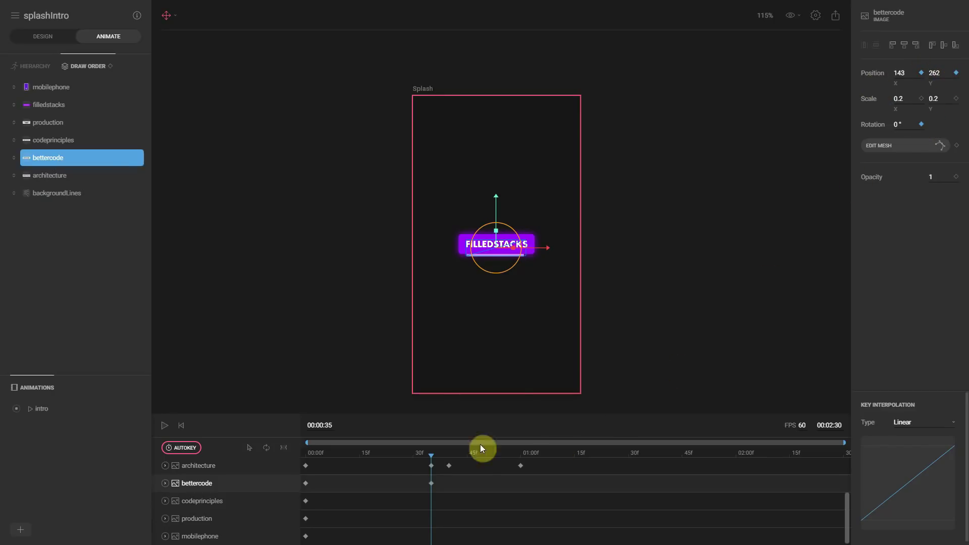
key("Right")
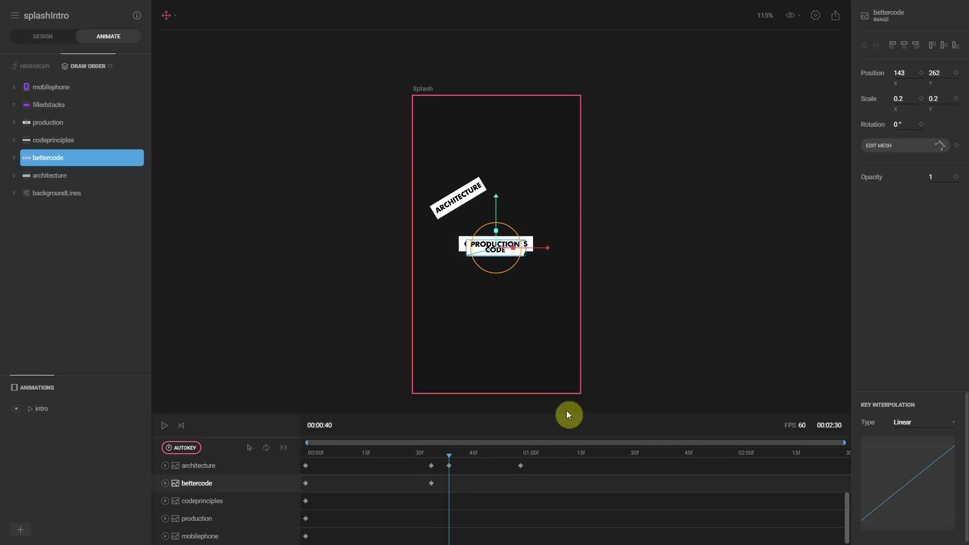
left_click_drag(637, 357, 663, 389)
left_click_drag(923, 126, 924, 302)
left_click_drag(660, 365, 664, 366)
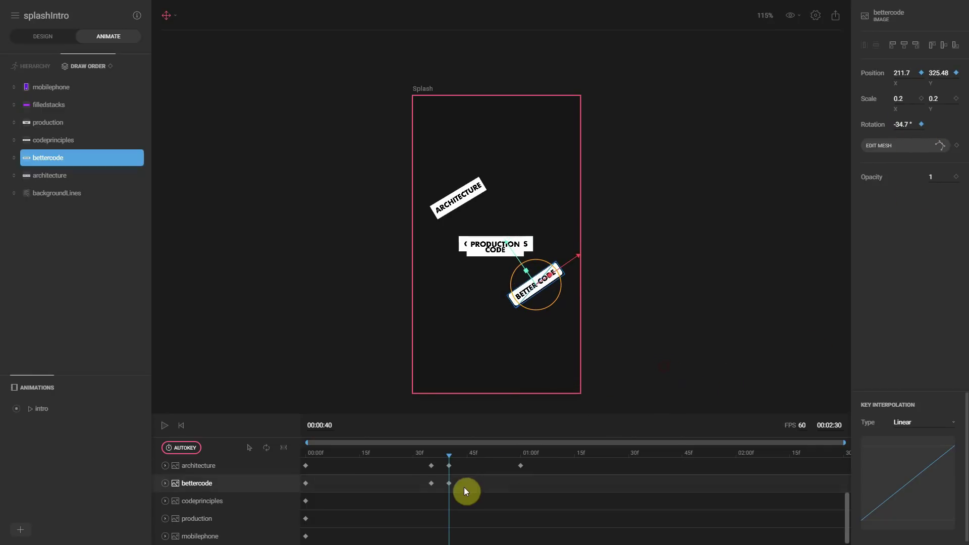
At 1:00, shift BETTER CODE slightly lower-right with less tilt, then select codeprinciples at 35 frames.
left_click(521, 451)
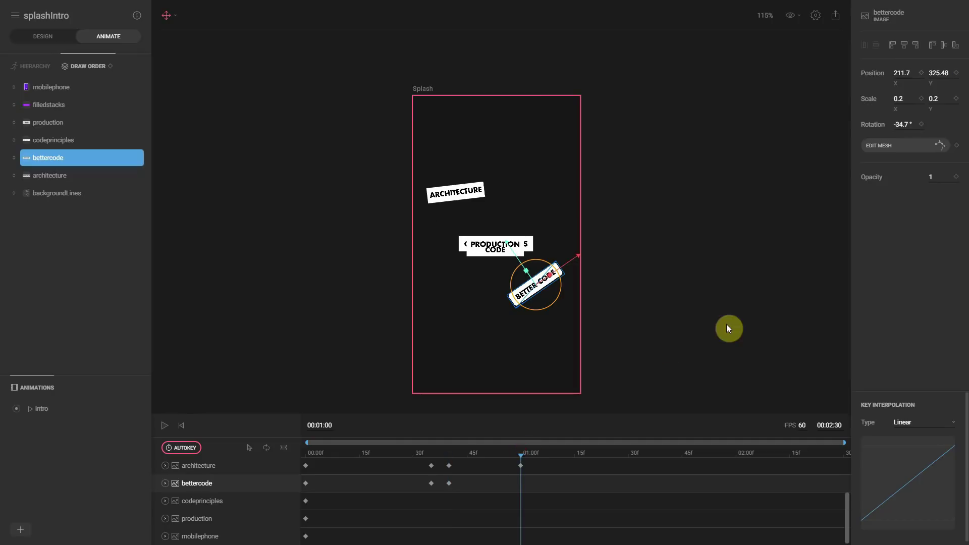
left_click_drag(693, 295, 700, 326)
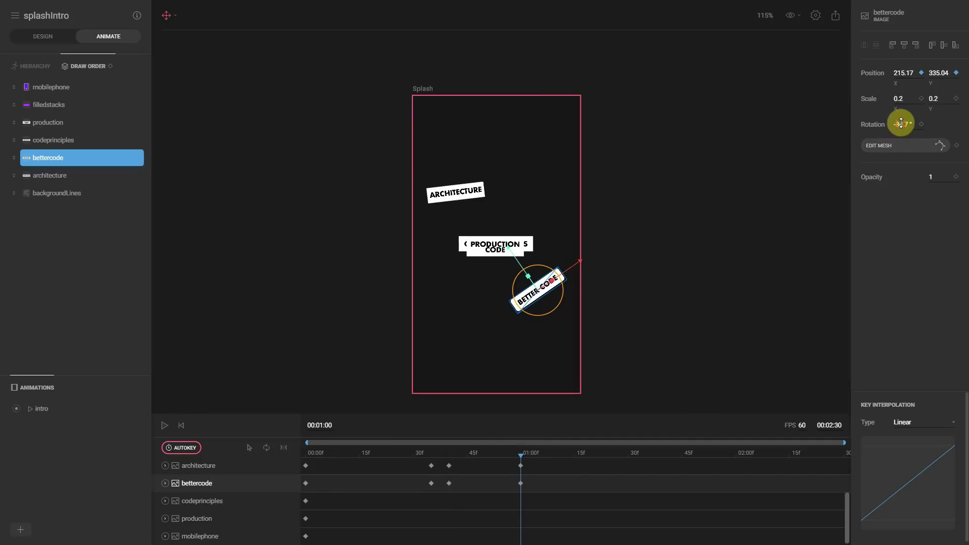
left_click_drag(899, 121, 898, 59)
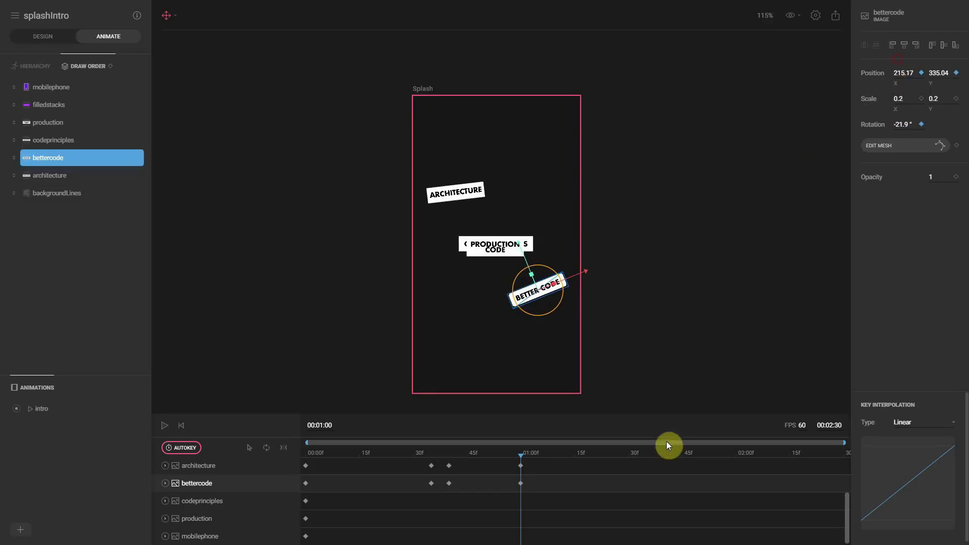
left_click_drag(519, 455, 431, 454)
left_click(202, 504)
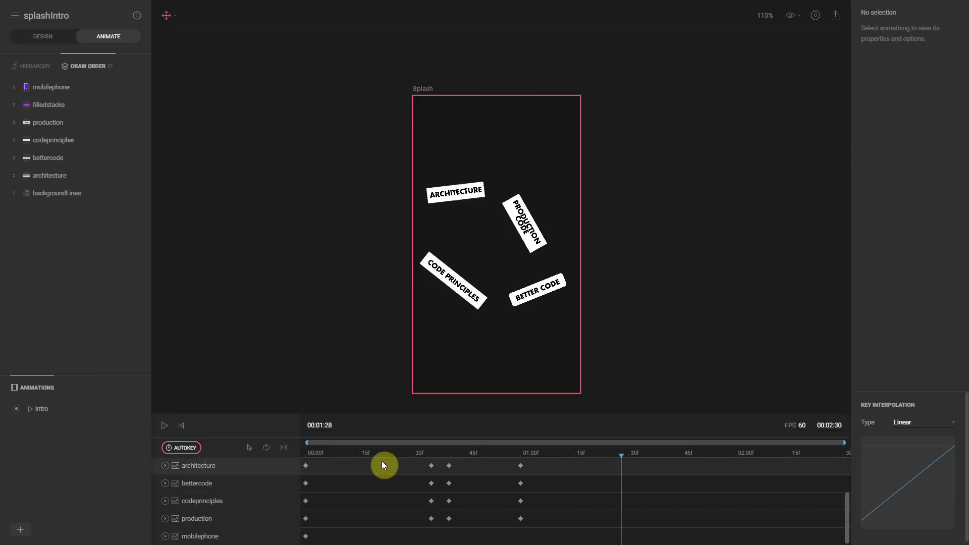
Play the intro and replay the labels bursting out around 35 frames.
key("space")
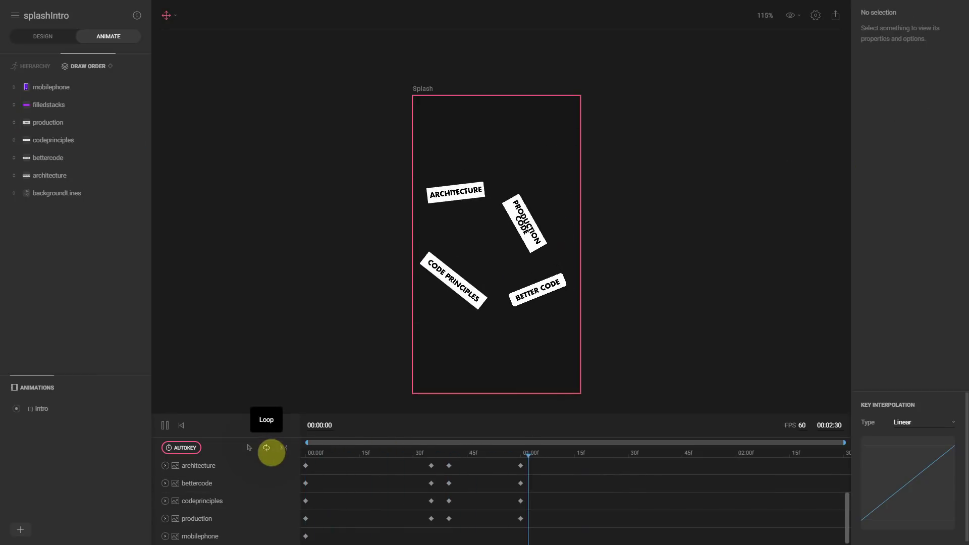
key("space")
left_click(450, 448)
key("space")
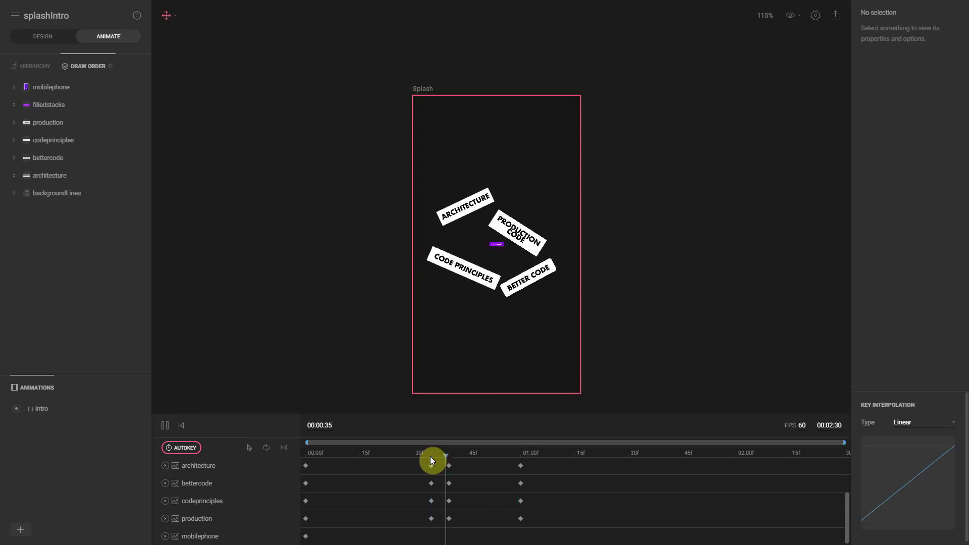
left_click(429, 456)
key("space")
Stop at 35 frames, then select all the intro keys at 40 frames.
left_click(429, 456)
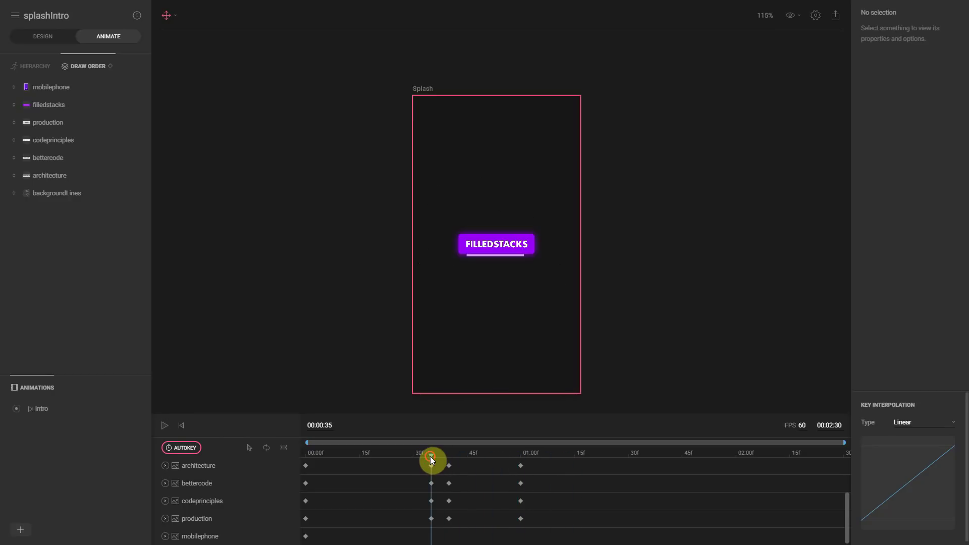
key("space")
key("space")
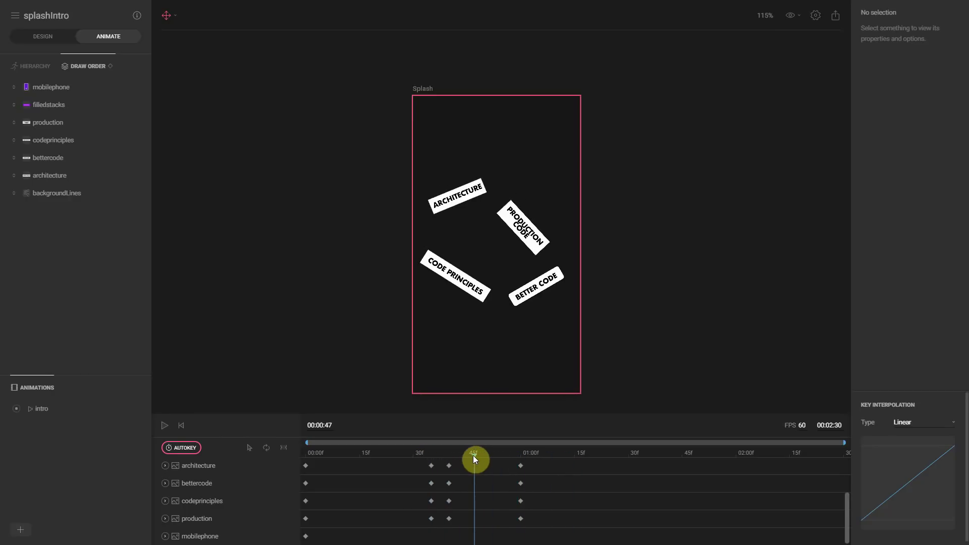
left_click(447, 456)
left_click(449, 467)
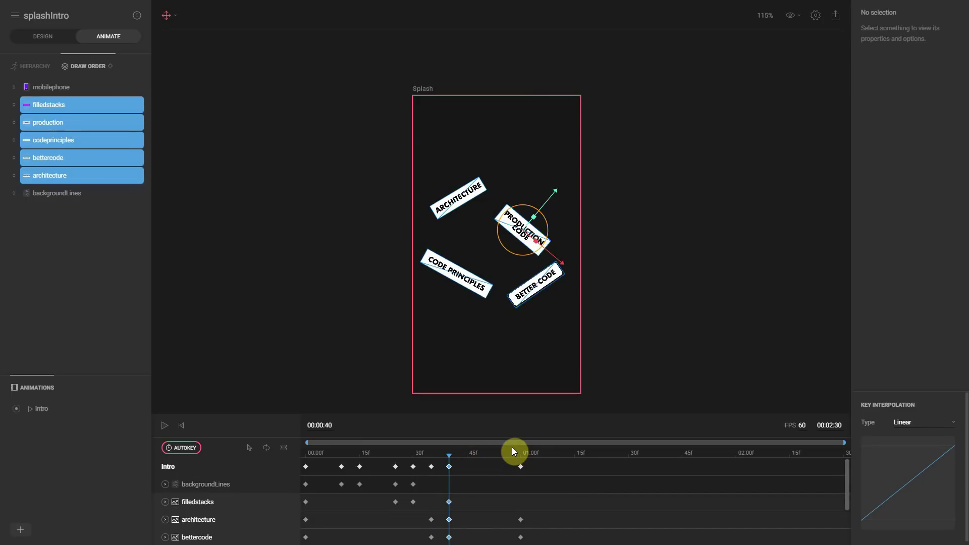
Give the selected 40-frame keys a Cubic ease-out curve.
left_click(937, 421)
left_click(924, 446)
left_click_drag(897, 519, 862, 464)
Preview the easing, stop at 1:15, and select the production label.
key("space")
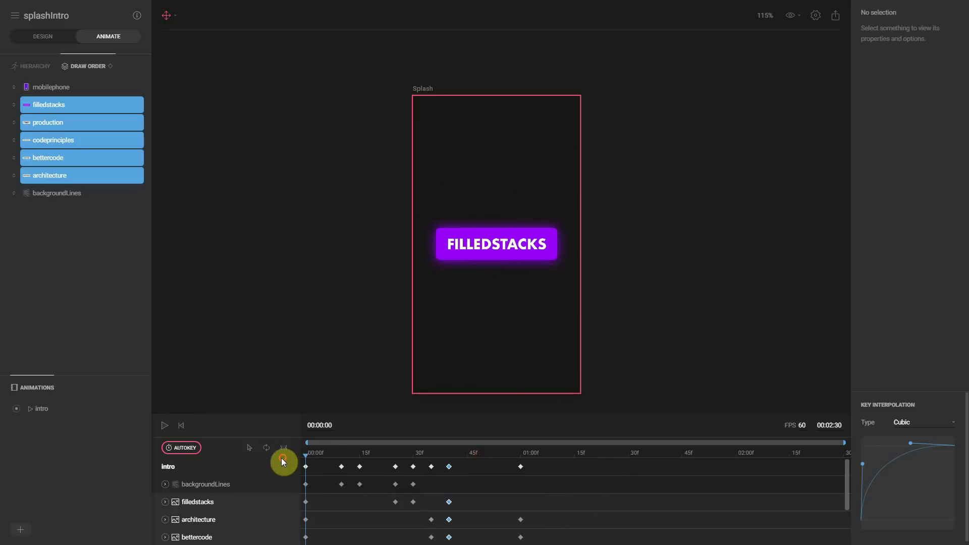
key("space")
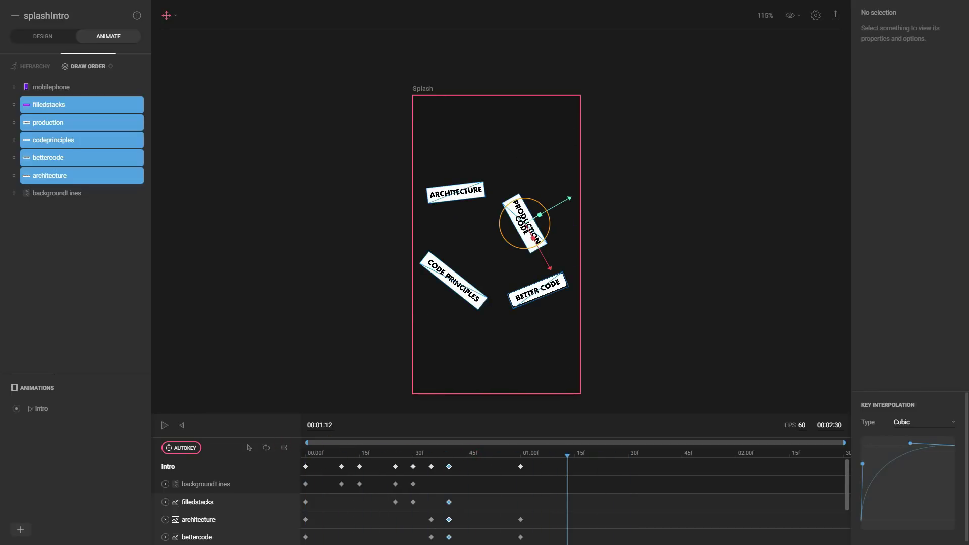
key("Right")
key("Right")
key("Right")
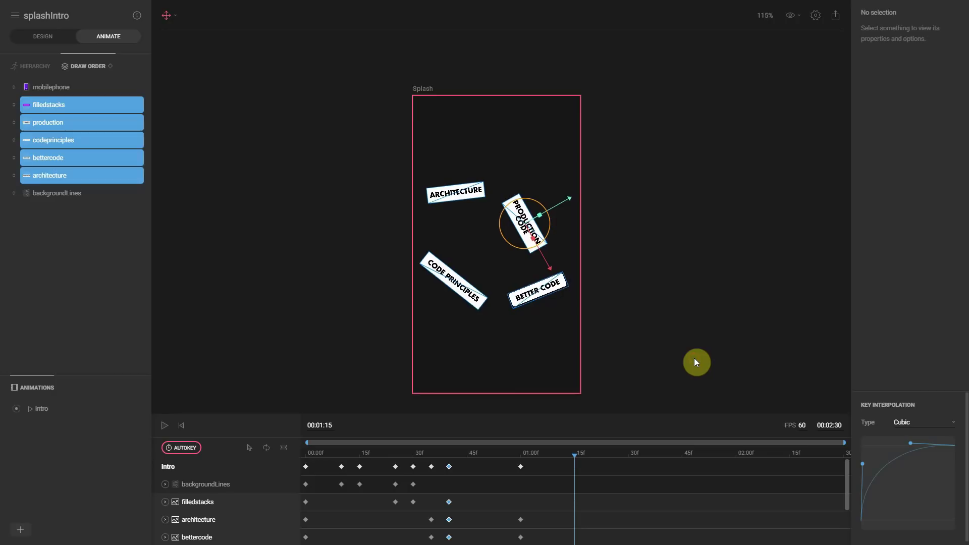
left_click(320, 211)
At 1:15, key new positions and rotations for the PRODUCTION CODE and ARCHITECTURE labels.
left_click(528, 225)
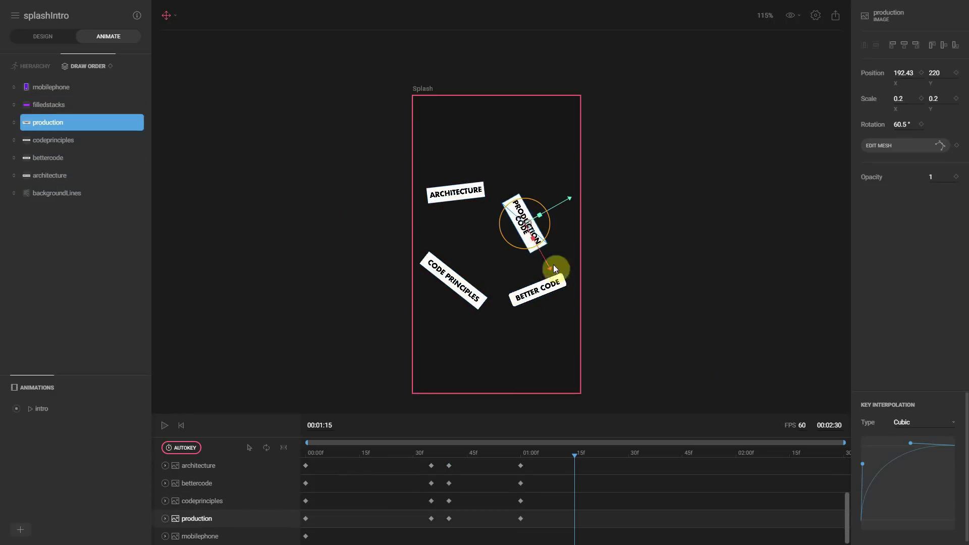
mouse_move(576, 452)
left_mouse_down()
mouse_move(525, 459)
mouse_move(574, 453)
left_mouse_up()
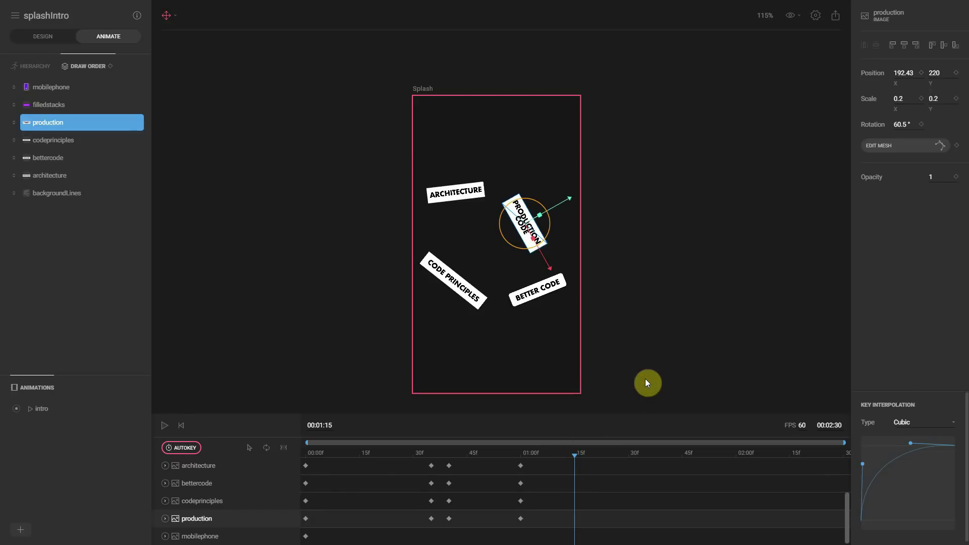
left_click_drag(645, 382, 566, 351)
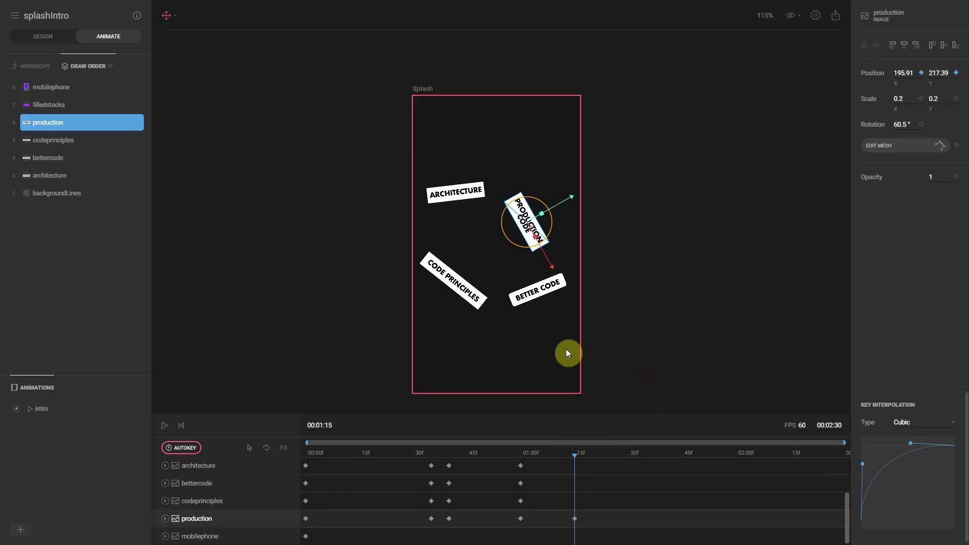
left_click(547, 293)
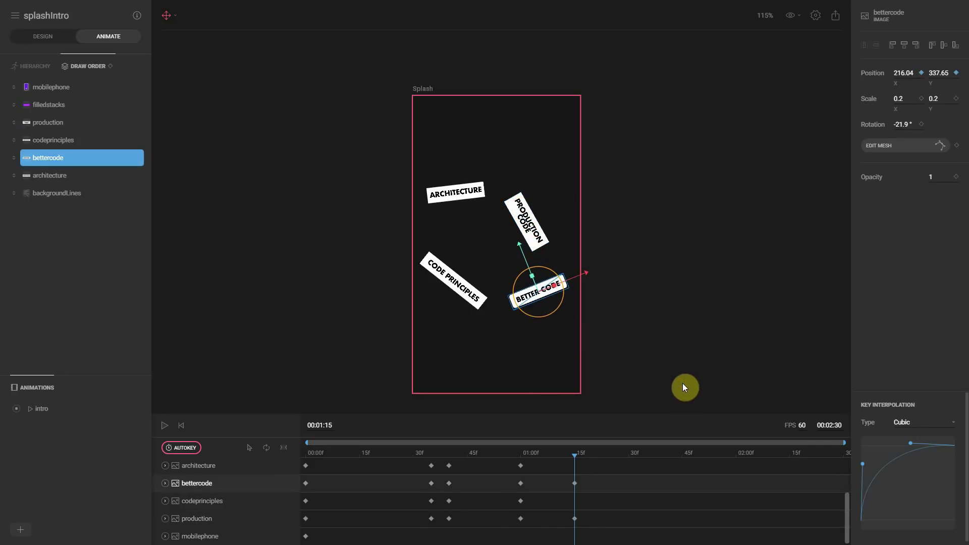
left_click(454, 276)
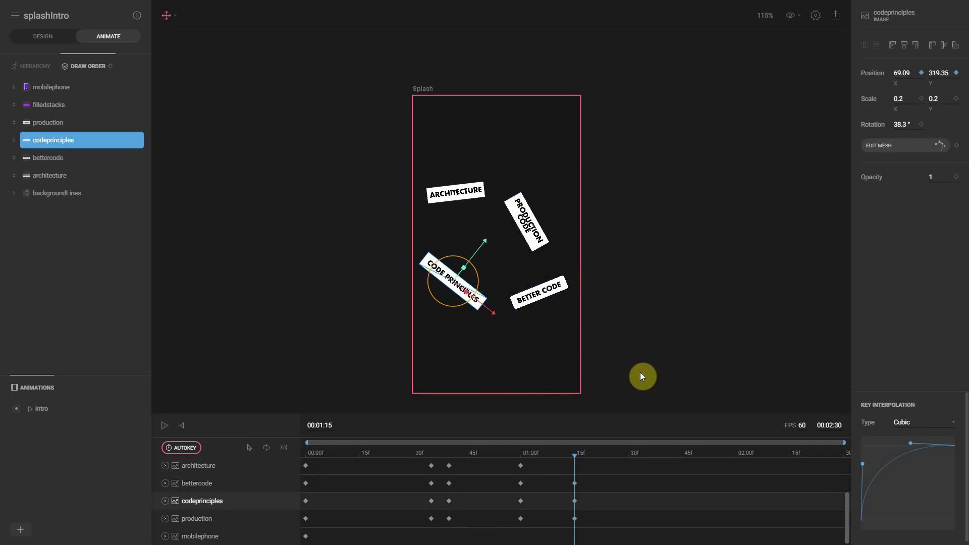
left_click(460, 194)
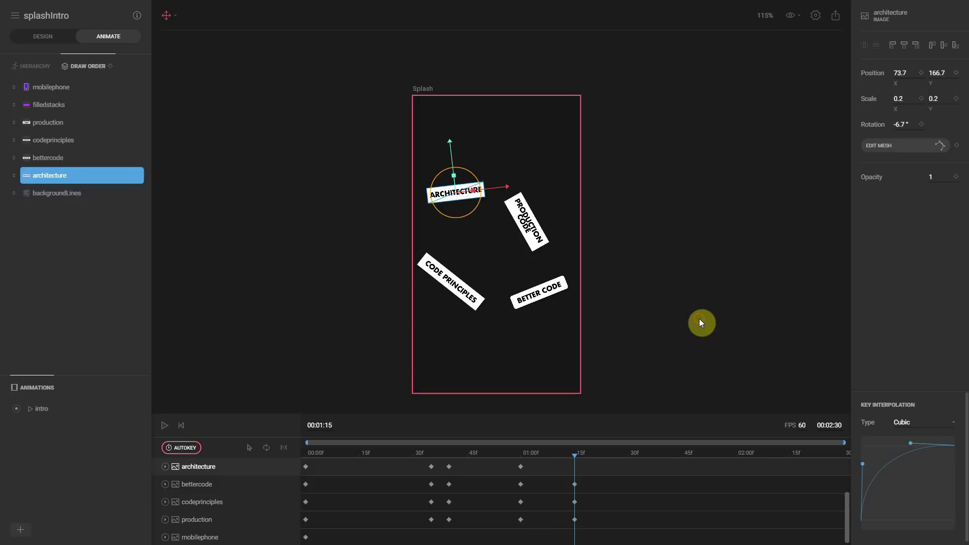
left_click_drag(698, 319, 698, 317)
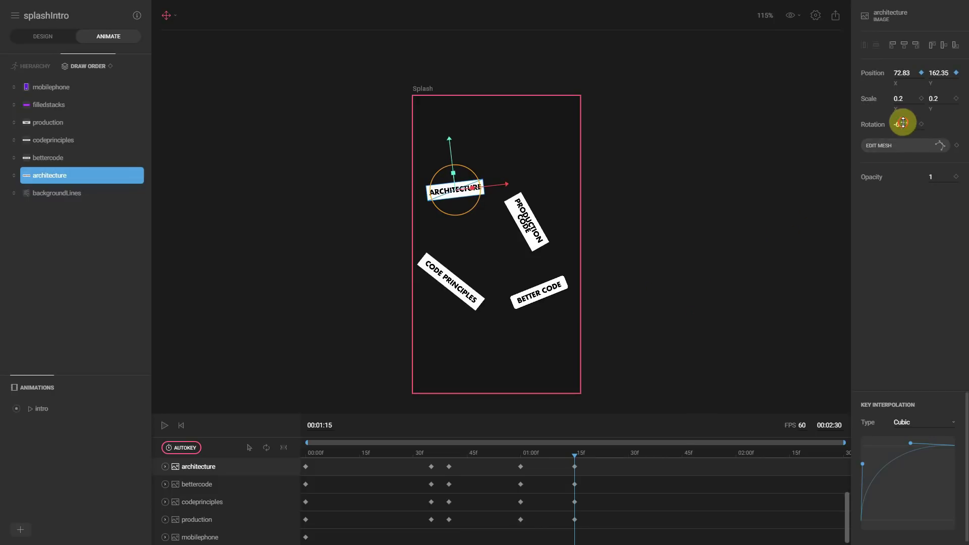
mouse_move(902, 123)
left_mouse_down()
mouse_move(905, 150)
mouse_move(899, 108)
left_mouse_up()
left_click(520, 231)
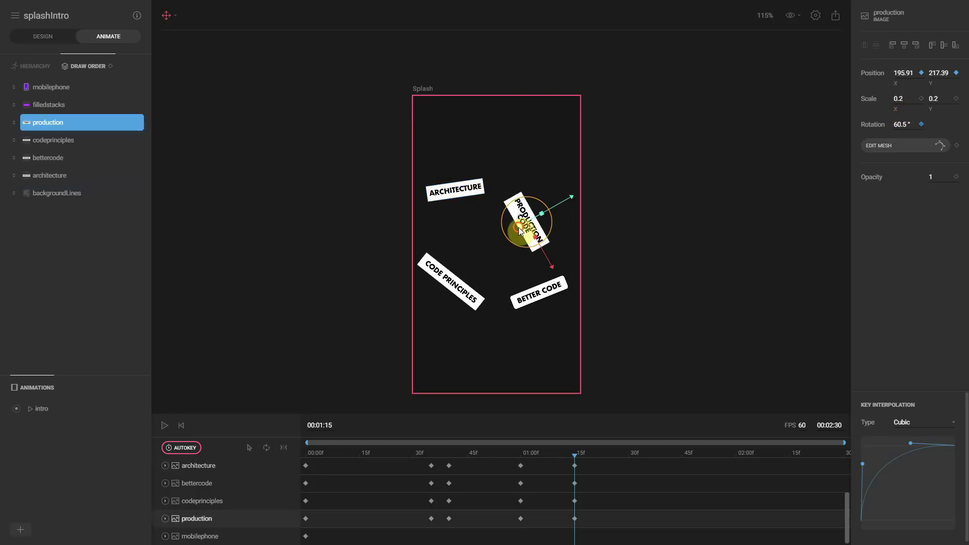
left_click(863, 124)
Give the four labels' 1:00 keys a steep Cubic ease-in.
left_click_drag(515, 525, 523, 470)
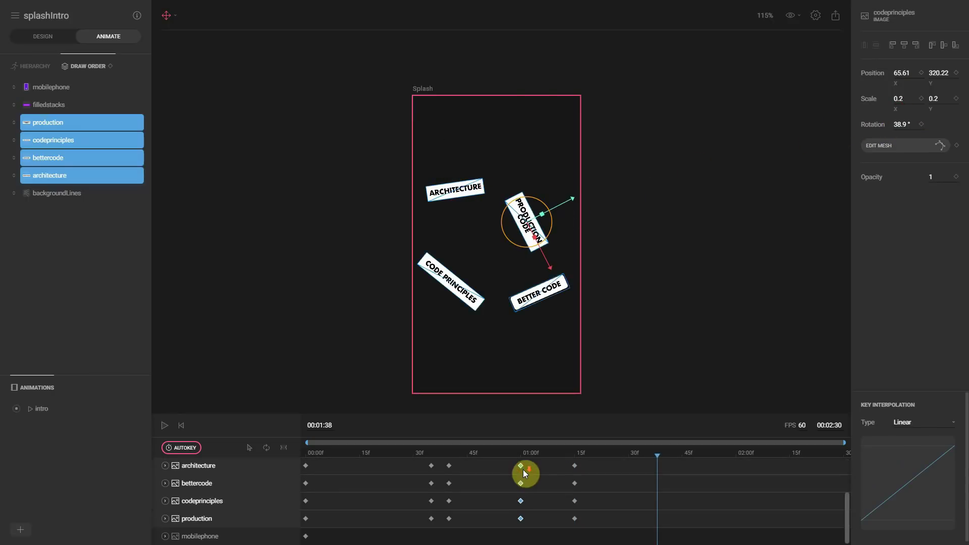
left_click(935, 422)
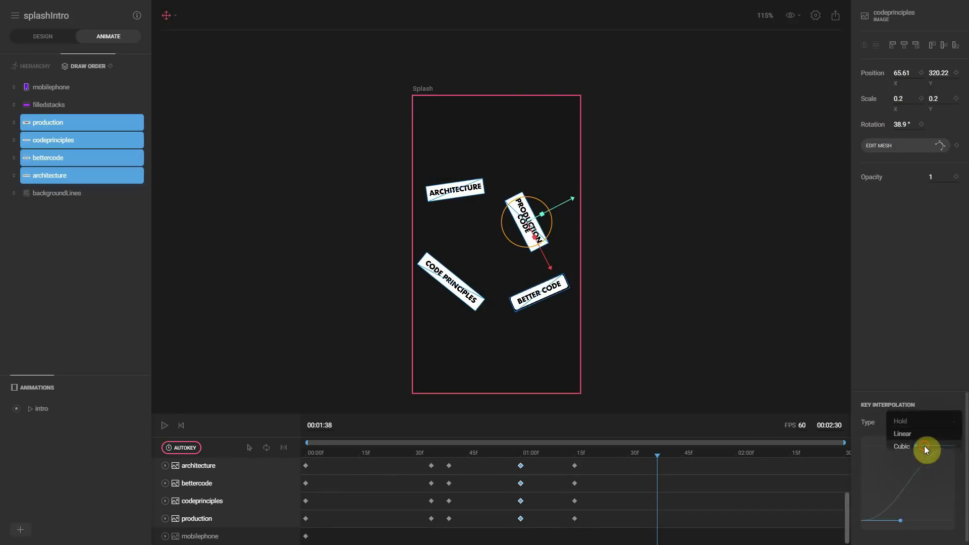
left_click(924, 446)
left_click_drag(902, 522, 954, 521)
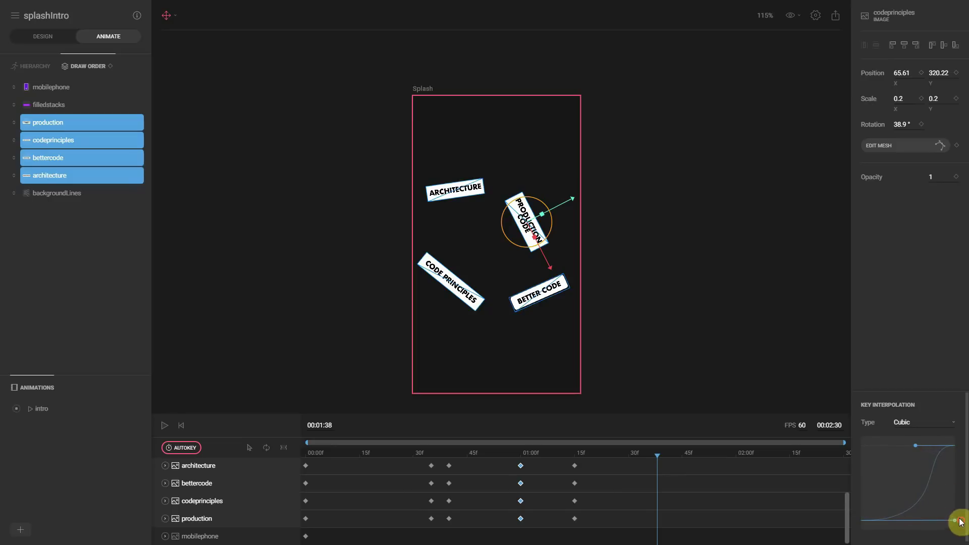
left_click_drag(916, 447, 926, 519)
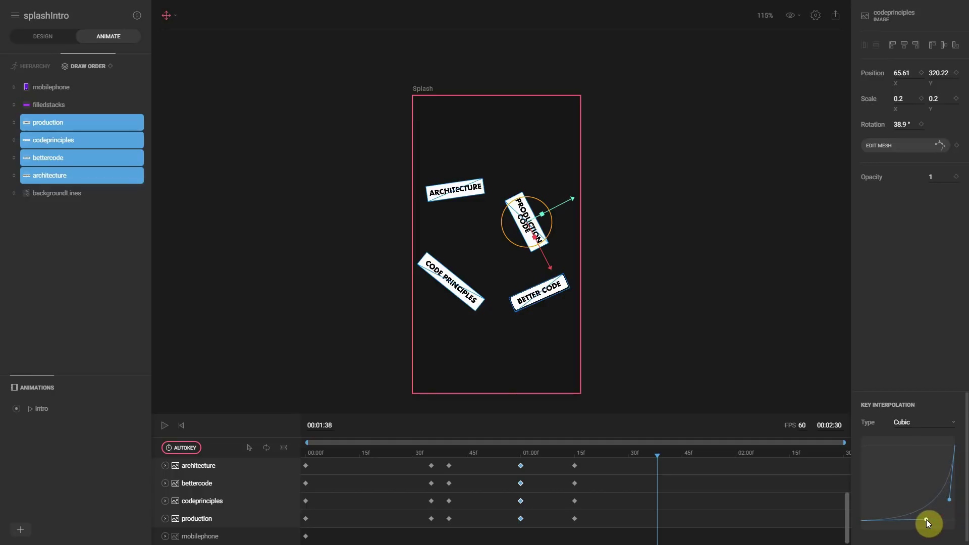
Replay the animation and move to 1:20, where the labels converge.
left_click_drag(656, 472, 237, 455)
key("space")
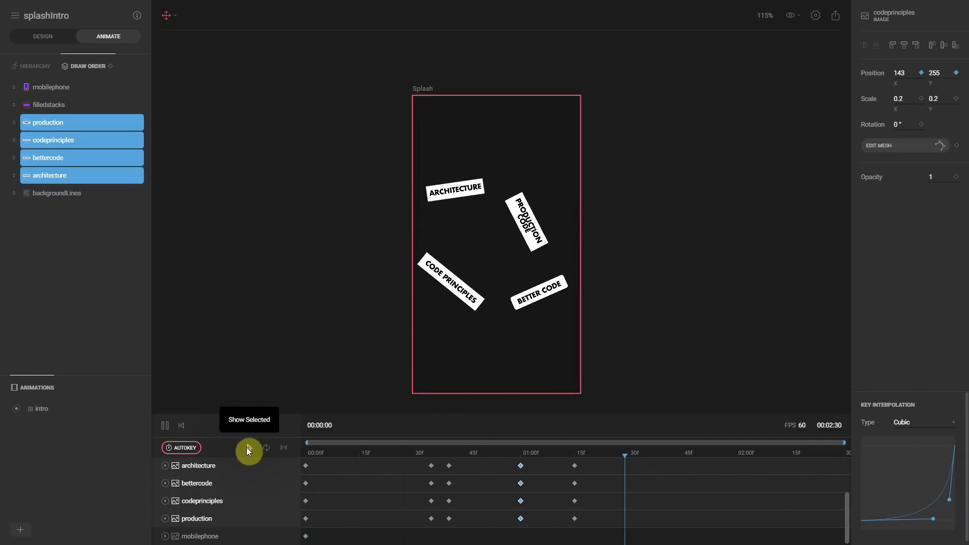
left_click(365, 452)
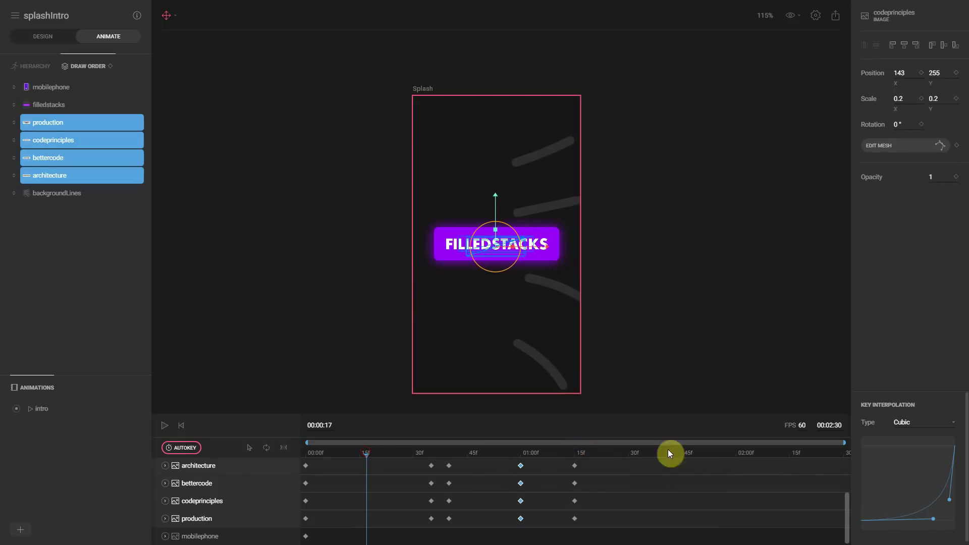
left_click(671, 377)
scroll(566, 477, "down", 2)
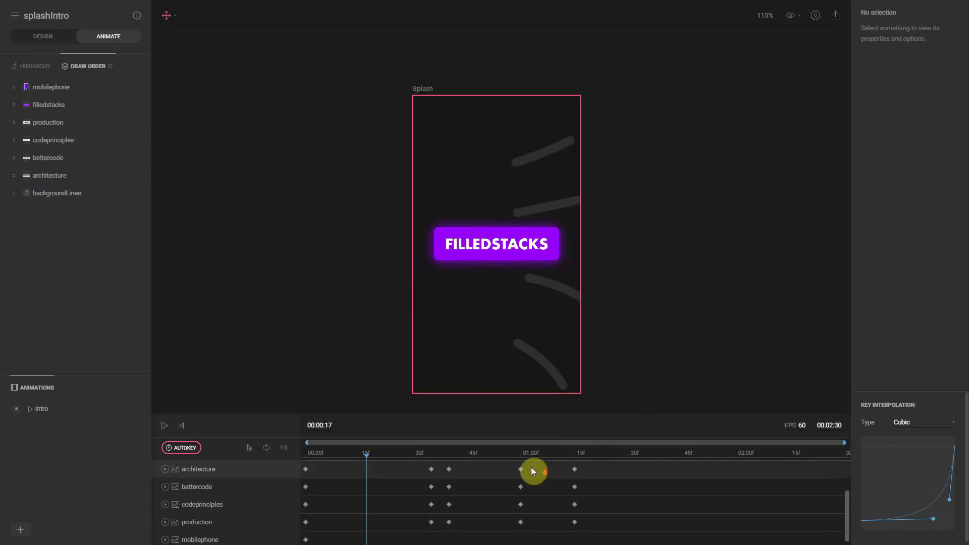
scroll(531, 467, "up", 2)
left_click_drag(524, 459, 593, 458)
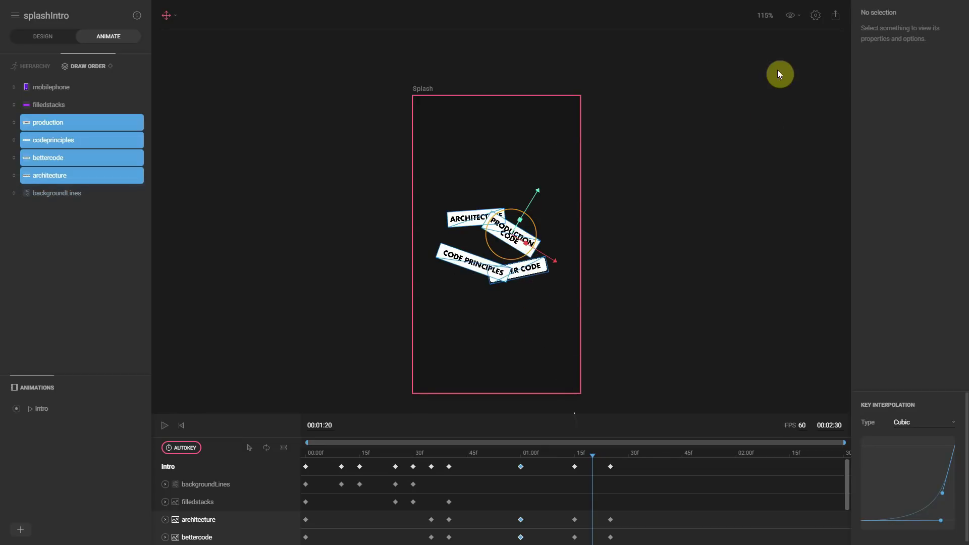
left_click(197, 239)
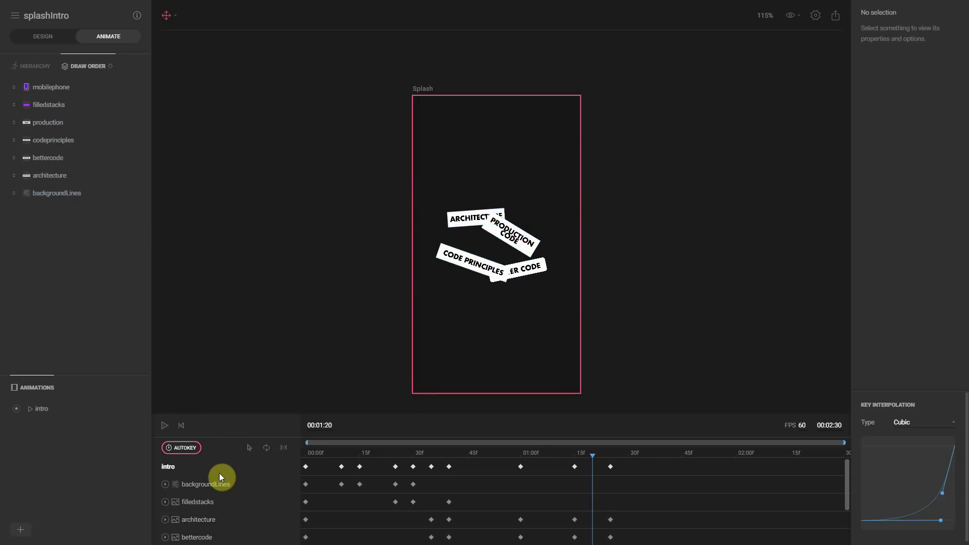
scroll(219, 484, "down", 3)
Key the mobilephone layer's scale at 0 at 1:20.
left_click(223, 534)
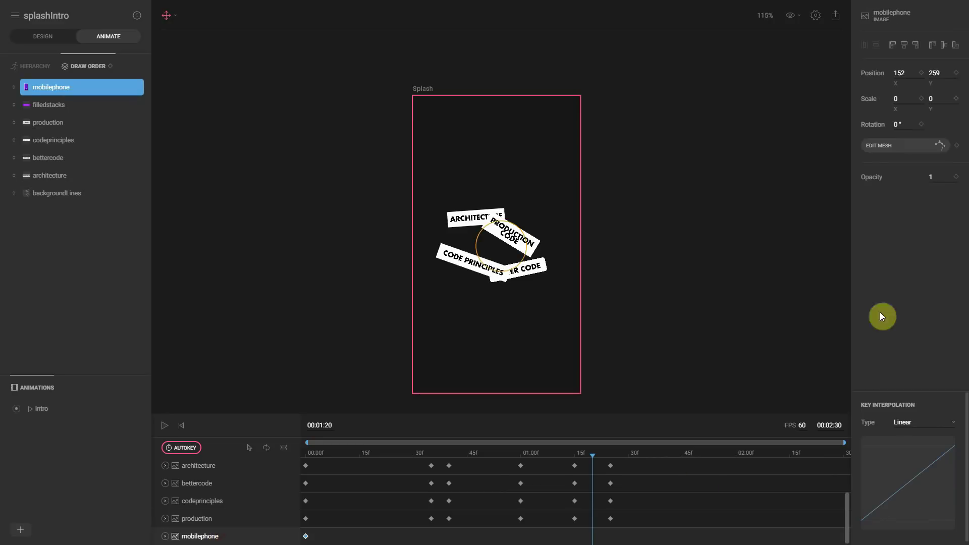
left_click(922, 99)
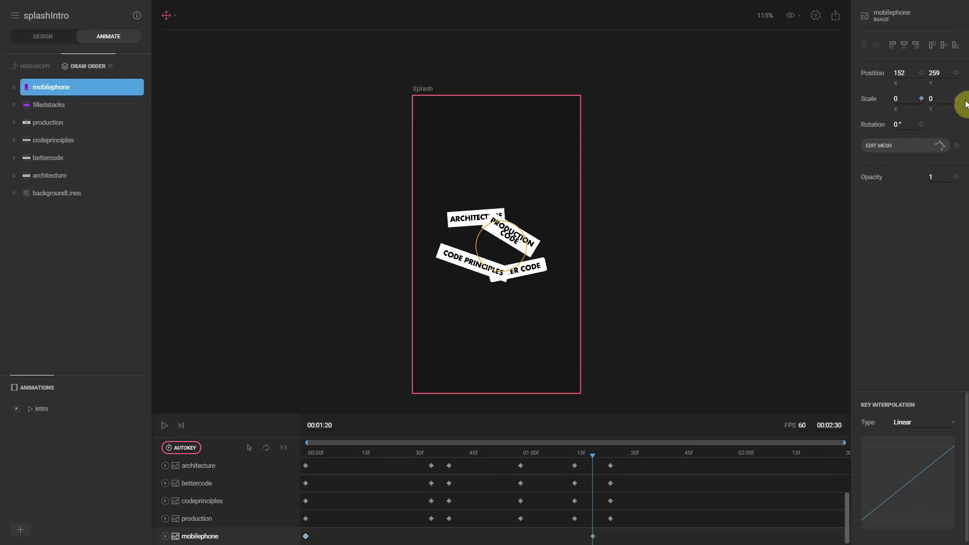
left_click(956, 99)
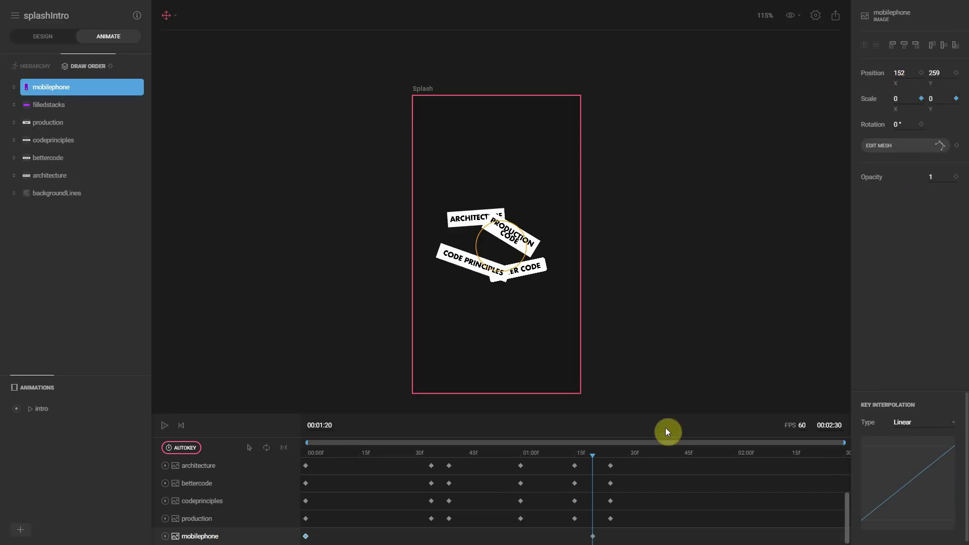
Set the phone's Scale X and Y to 0.25 at 1:25 and preview the animation.
left_click_drag(593, 453, 615, 425)
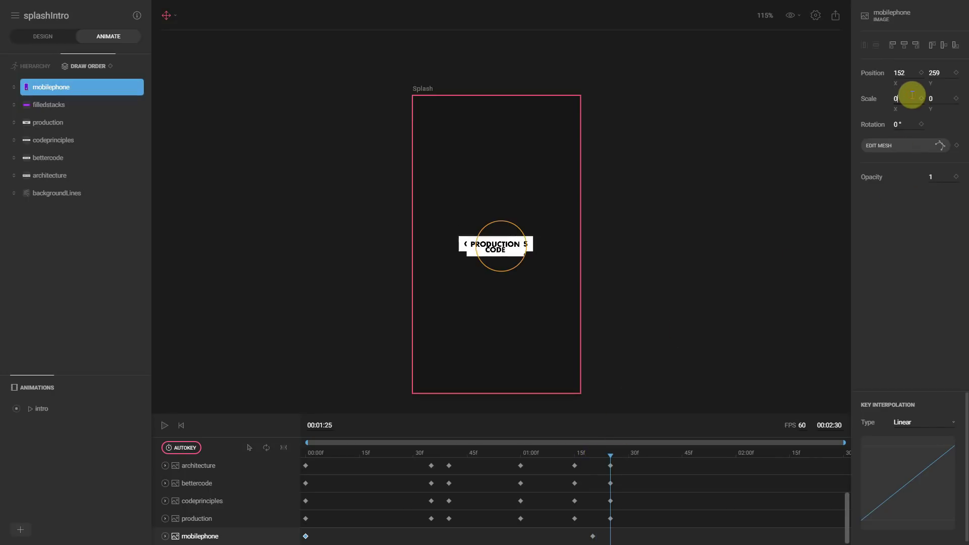
left_click_drag(912, 94, 911, 94)
left_click(945, 99)
type(".2")
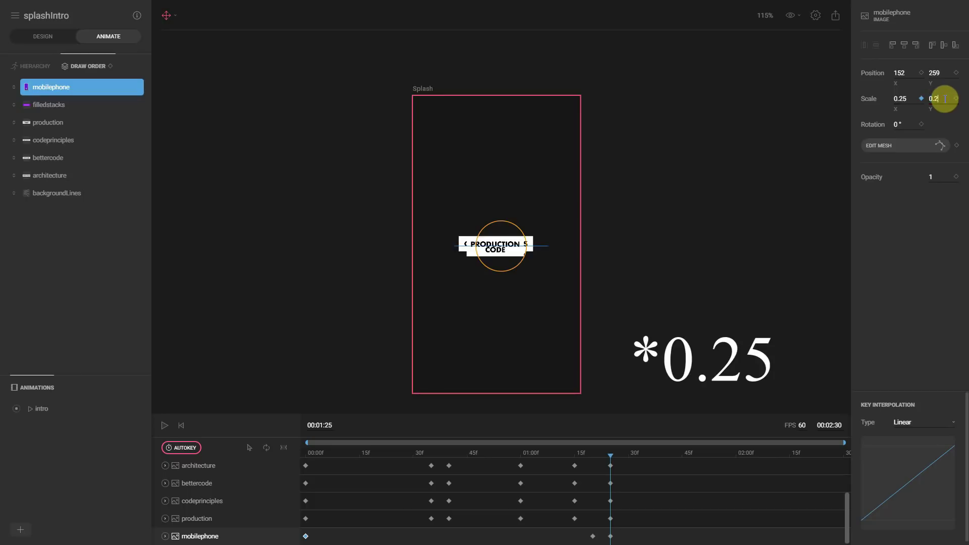
type("5")
key("Return")
key("space")
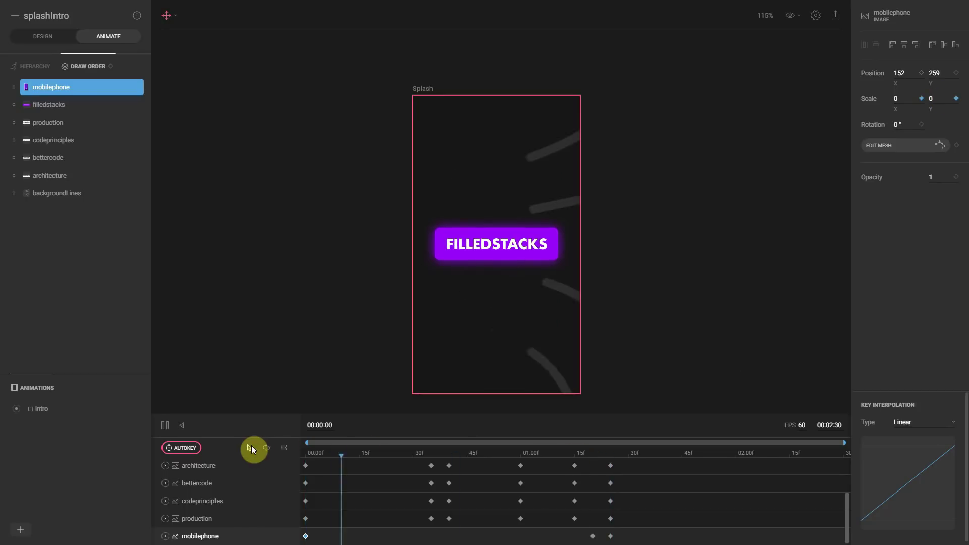
key("space")
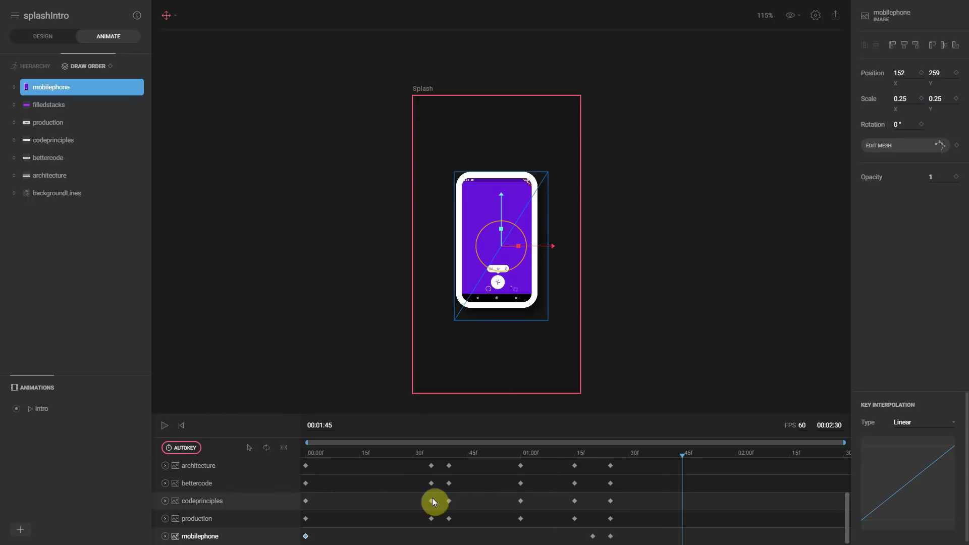
Tilt the phone 7.5° at 1:30 and −7.5° at 1:35.
mouse_move(624, 450)
left_mouse_down()
mouse_move(595, 450)
mouse_move(607, 453)
left_mouse_up()
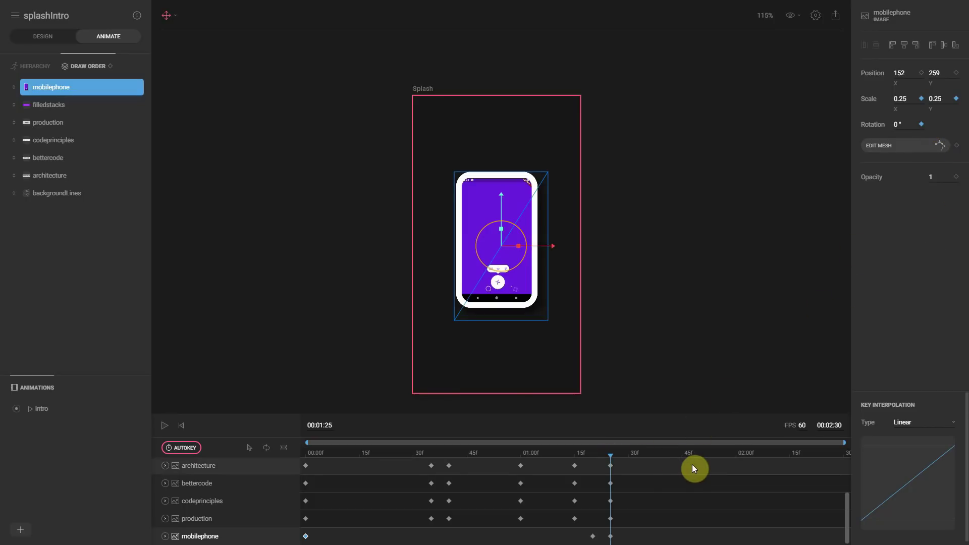
key("Right")
key("Right")
key("Right")
key("Right")
key("Right")
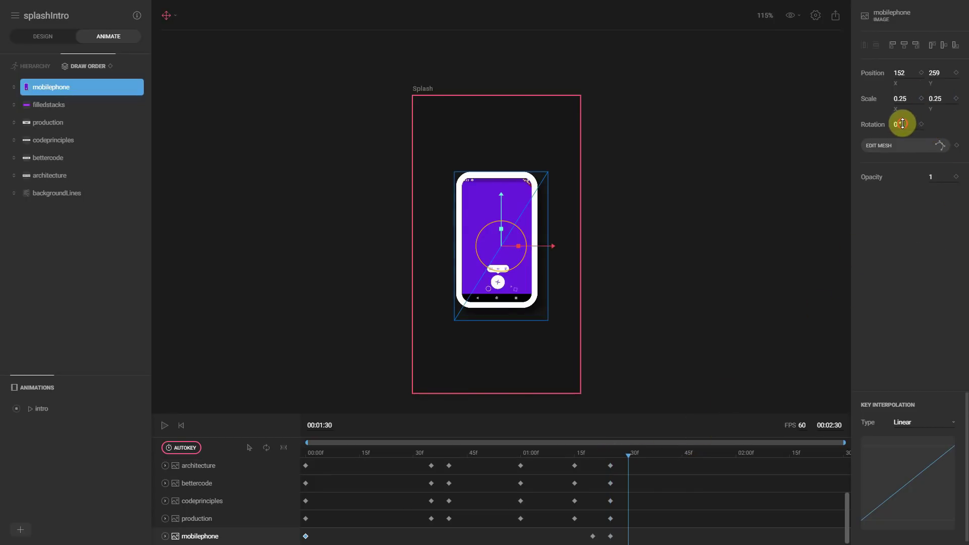
left_click_drag(902, 124, 906, 86)
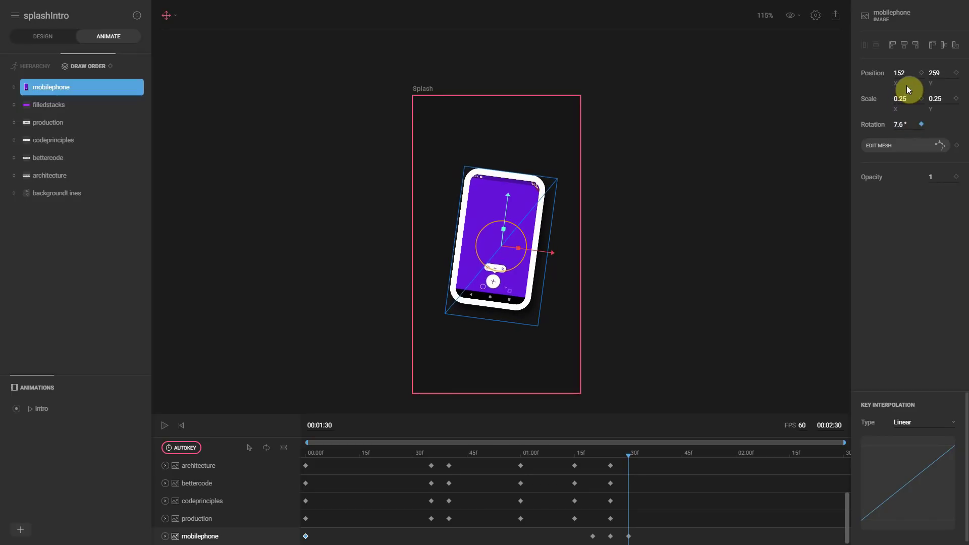
left_click(907, 124)
type("-")
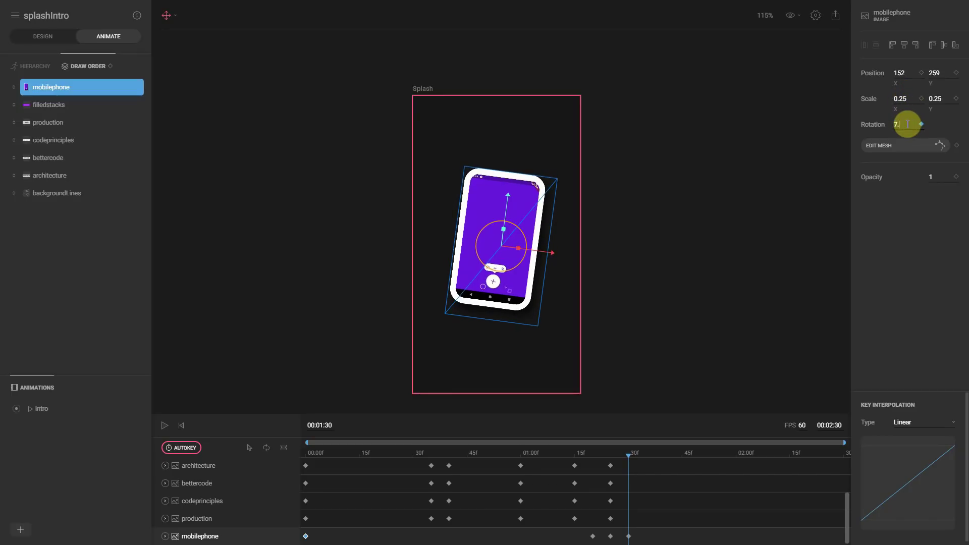
key("Right")
key("Right")
key("Right")
key("Right")
key("Right")
type("7.5")
key("Return")
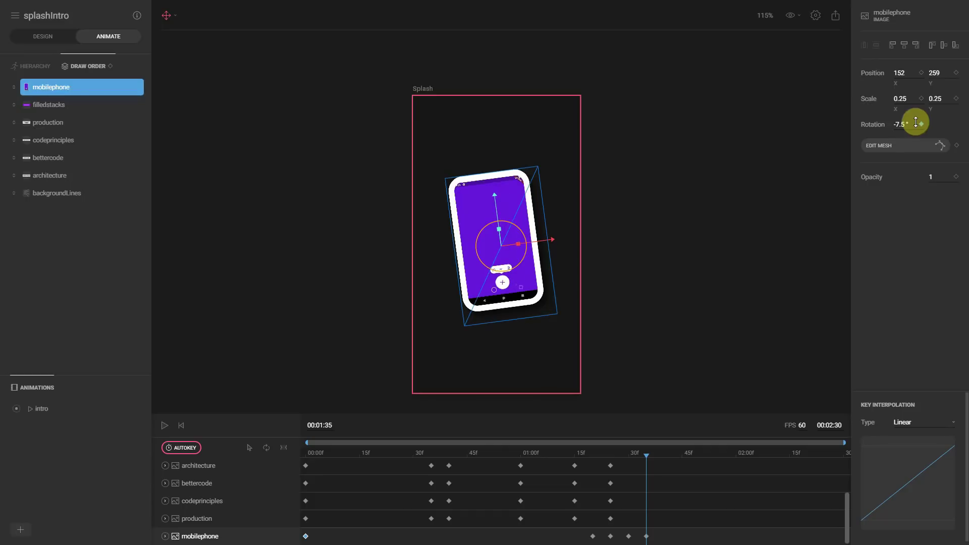
Key the phone's rotation at 7.5° at 1:40 and 0° at 1:45.
key("Right")
key("Right")
key("Right")
key("Right")
key("Right")
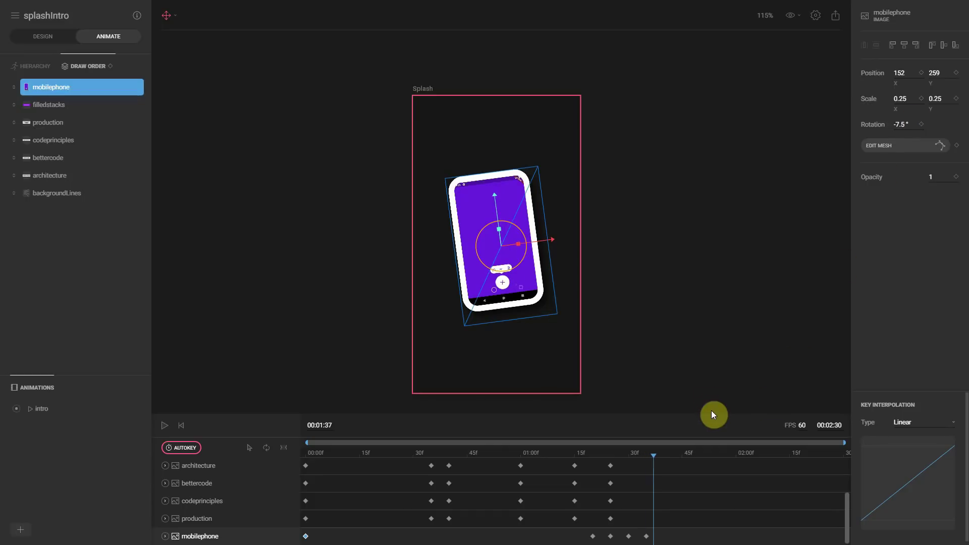
type("7.5")
key("Return")
key("Right")
key("Right")
key("Right")
key("Right")
key("Right")
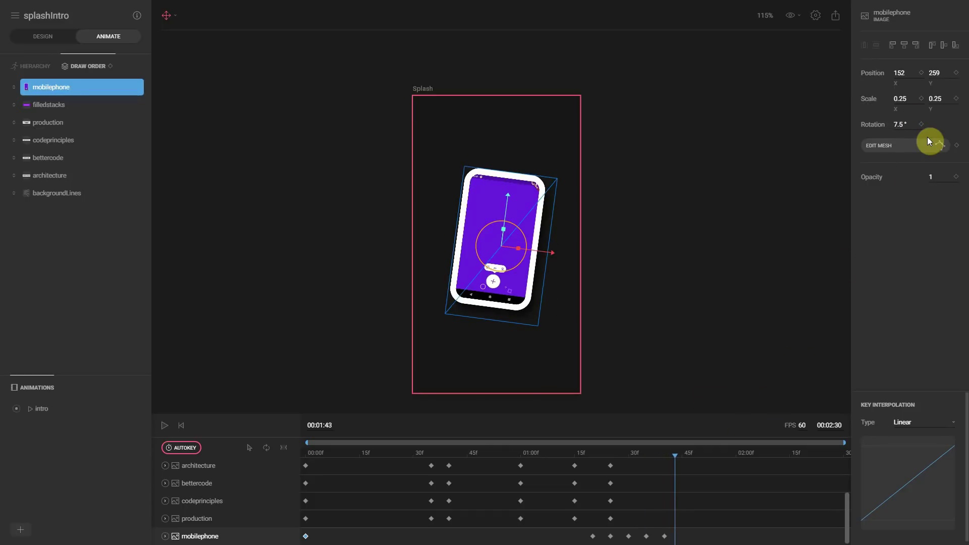
left_click(910, 124)
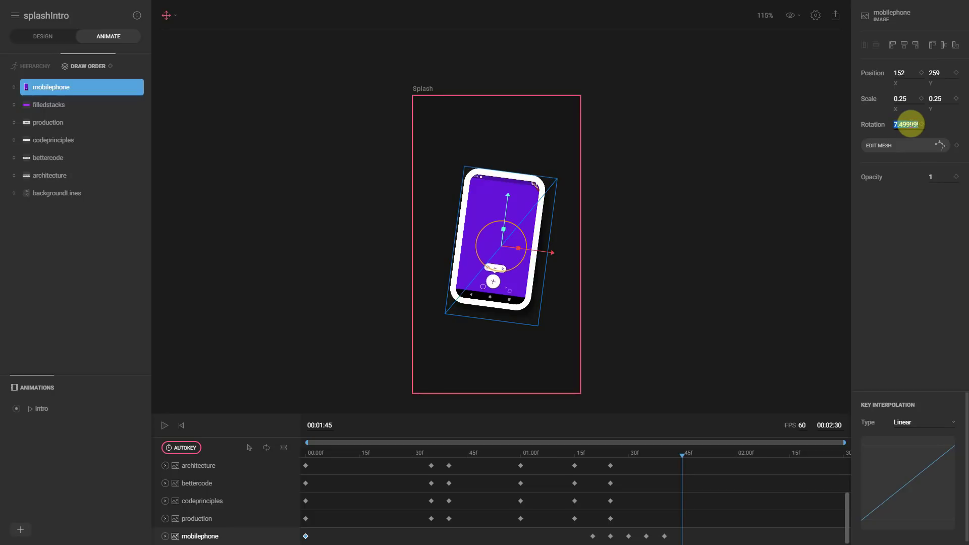
type("0")
key("Return")
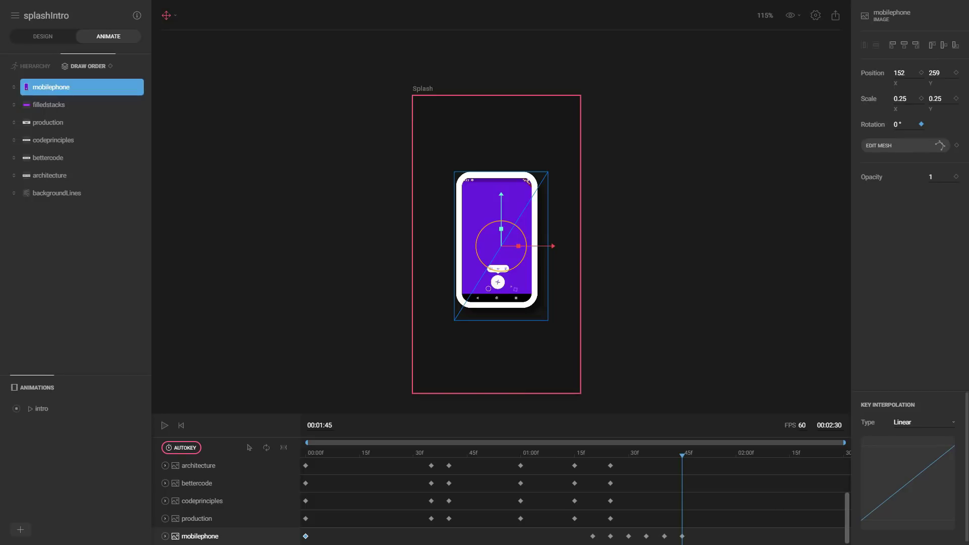
Key the phone's 0.25 scale at 1:45 and enlarge it to 0.26 at 1:55.
left_click(687, 456)
left_click_drag(689, 458, 683, 456)
left_click(957, 99)
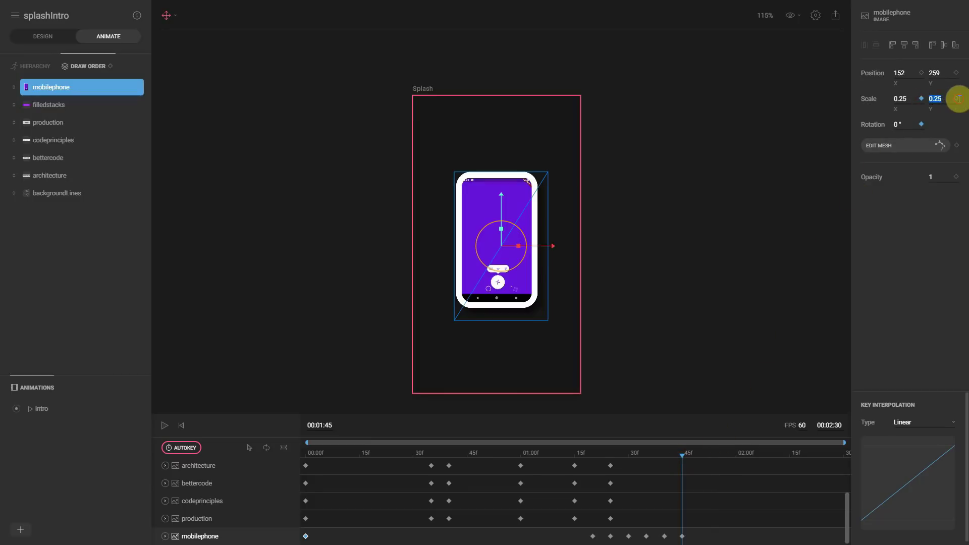
left_click_drag(703, 455, 717, 455)
left_click(913, 99)
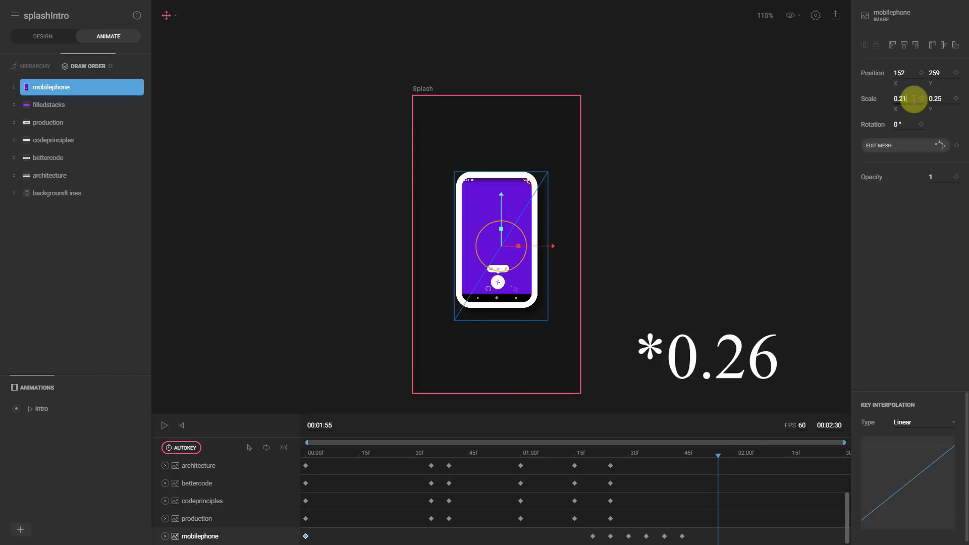
key("BackSpace")
type("6")
key("Return")
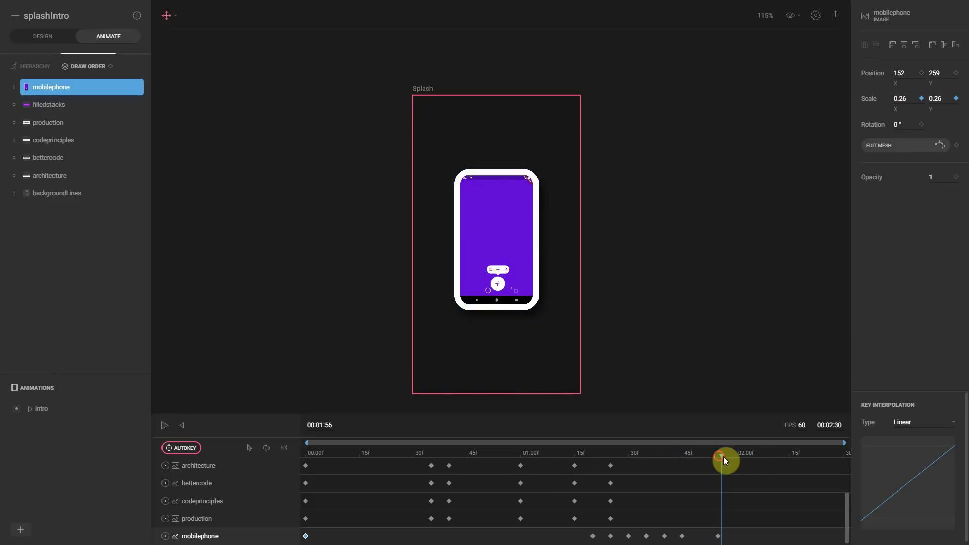
Shrink the phone to scale 0.17 around 2:10 and scrub back to check it.
left_click_drag(723, 456, 773, 456)
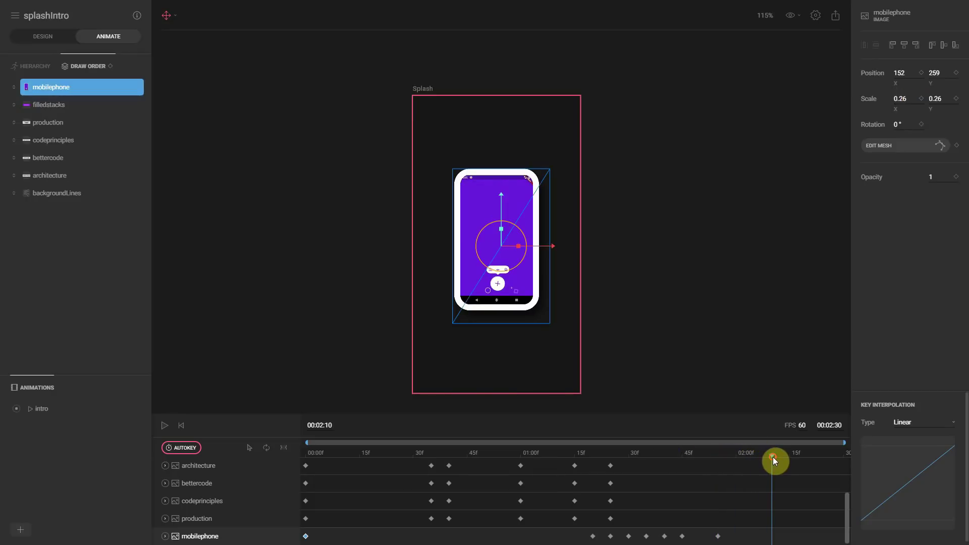
left_click(907, 99)
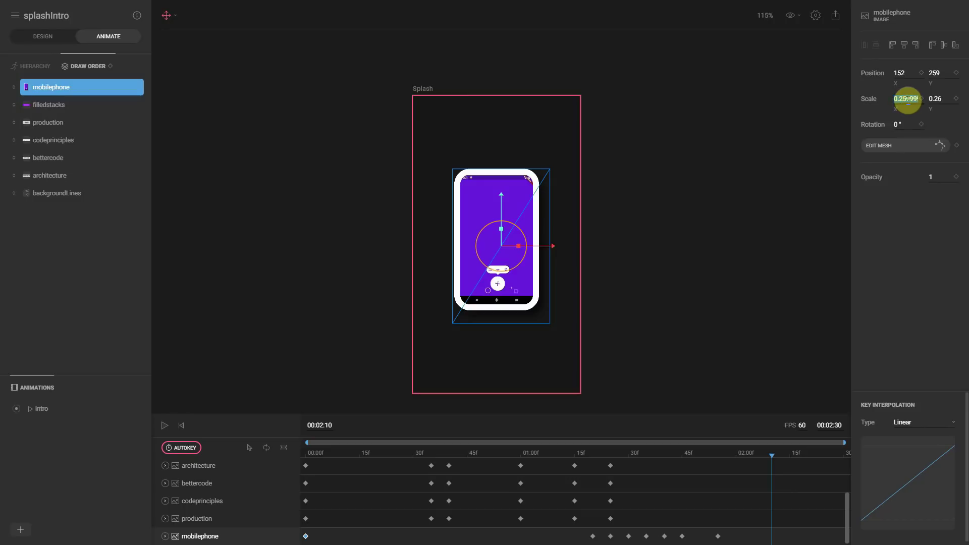
type("0.17")
key("Return")
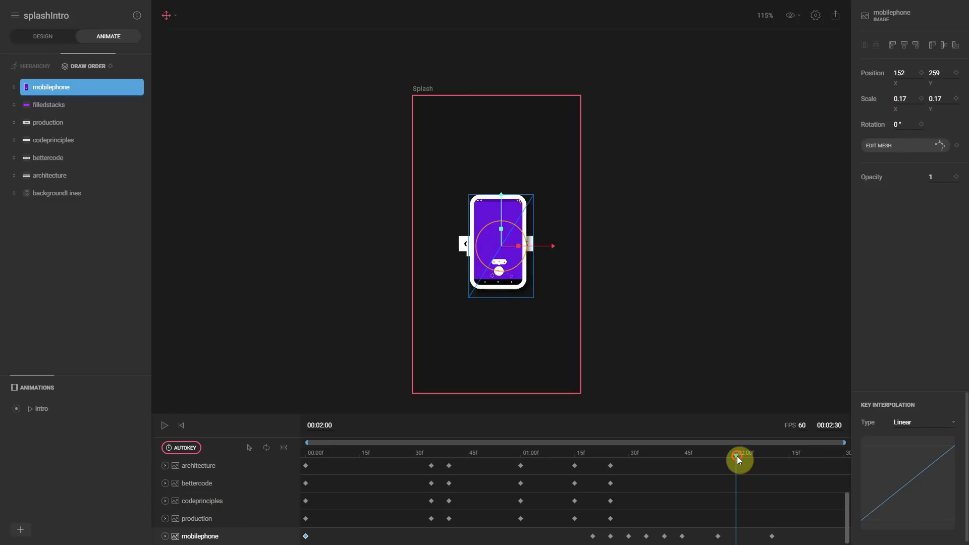
left_click_drag(736, 455, 717, 457)
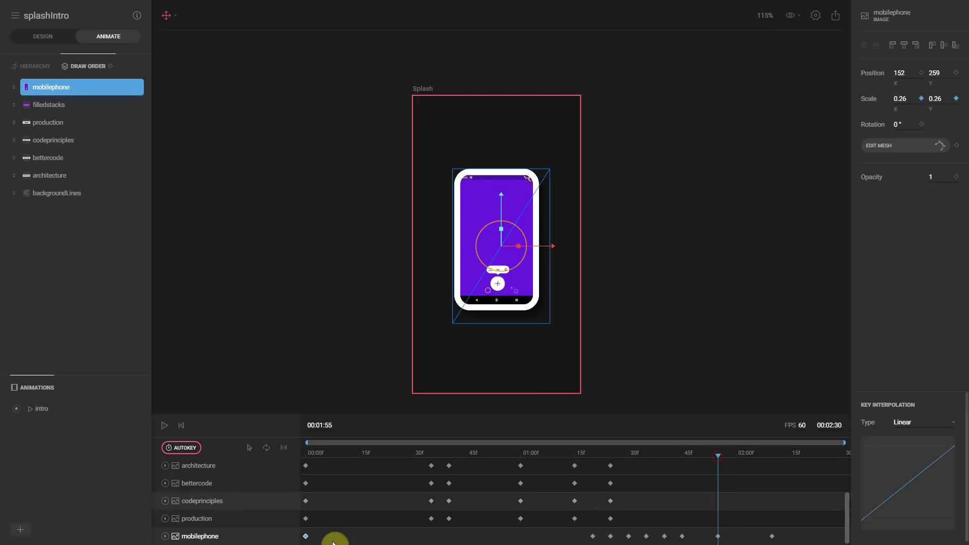
Key the filledstacks banner's scale at 0 at 1:55.
scroll(213, 504, "up", 3)
left_click(214, 503)
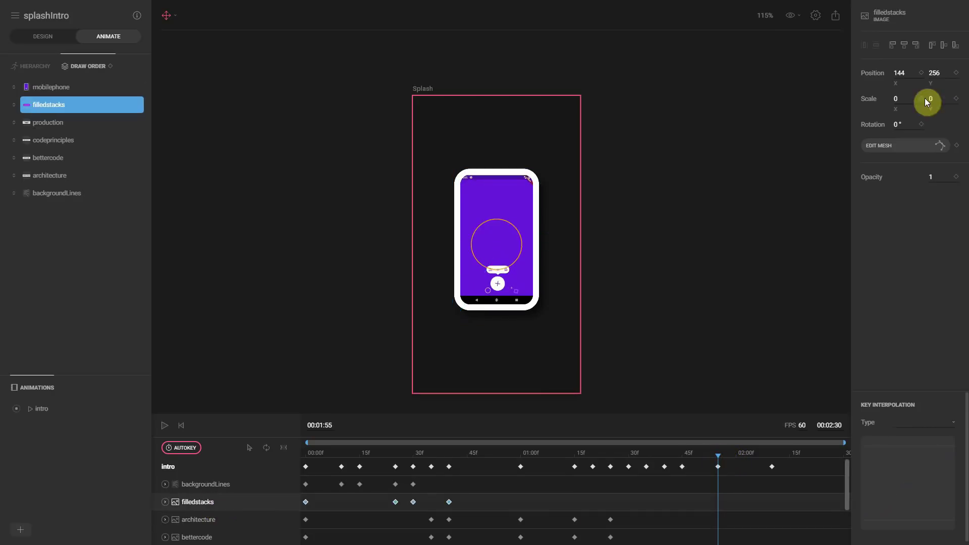
left_click(921, 98)
left_click(956, 98)
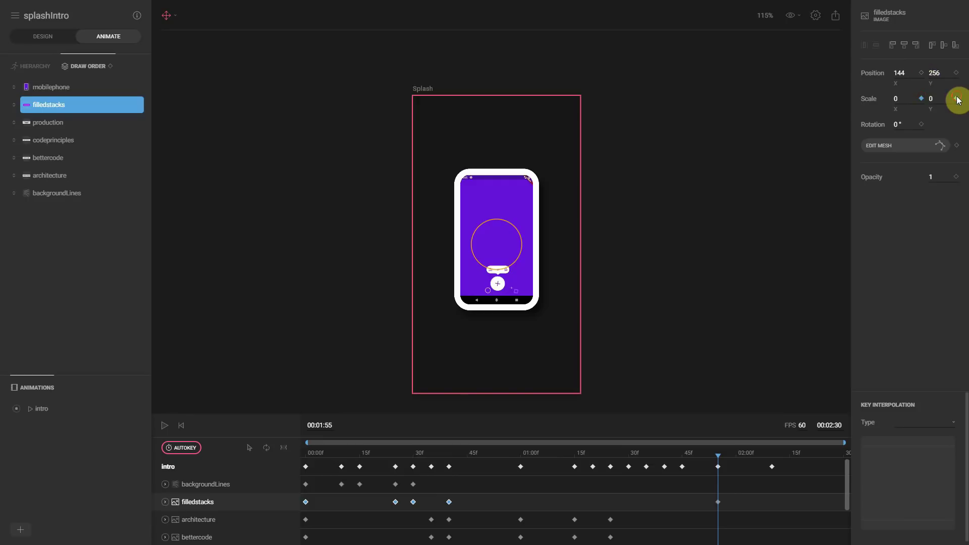
Set the banner's Scale X and Y to 0.2 a few frames later so it grows into view.
left_click_drag(719, 455, 749, 455)
left_click(956, 98)
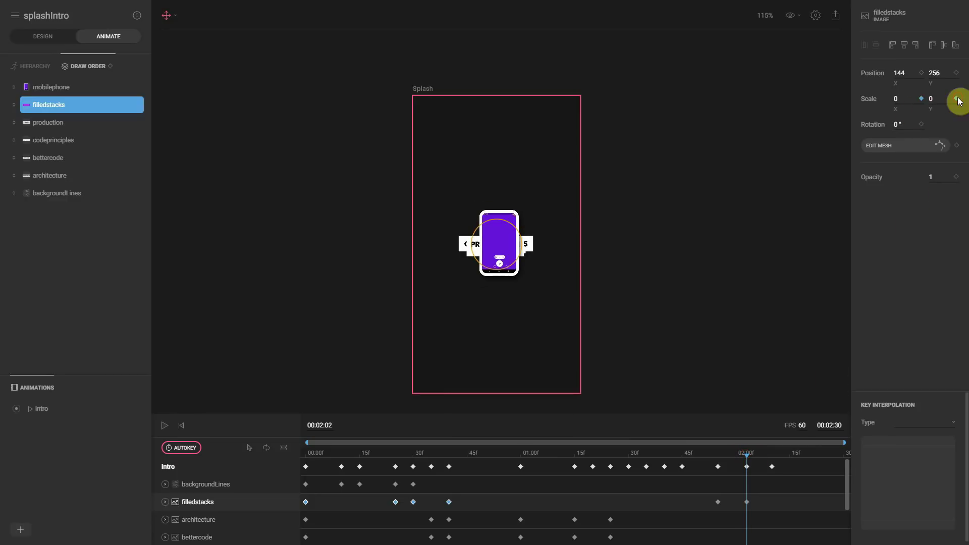
left_click(915, 99)
type("0.2")
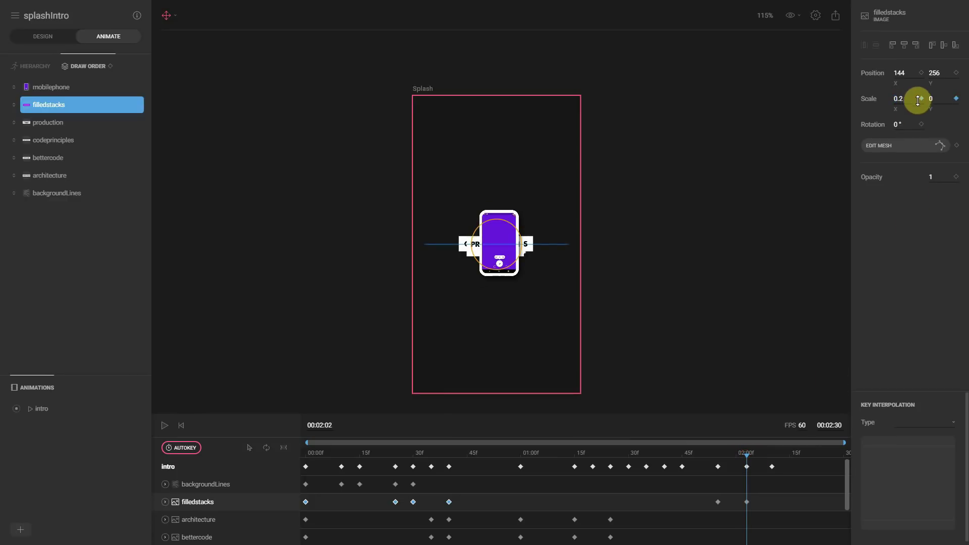
left_click(941, 97)
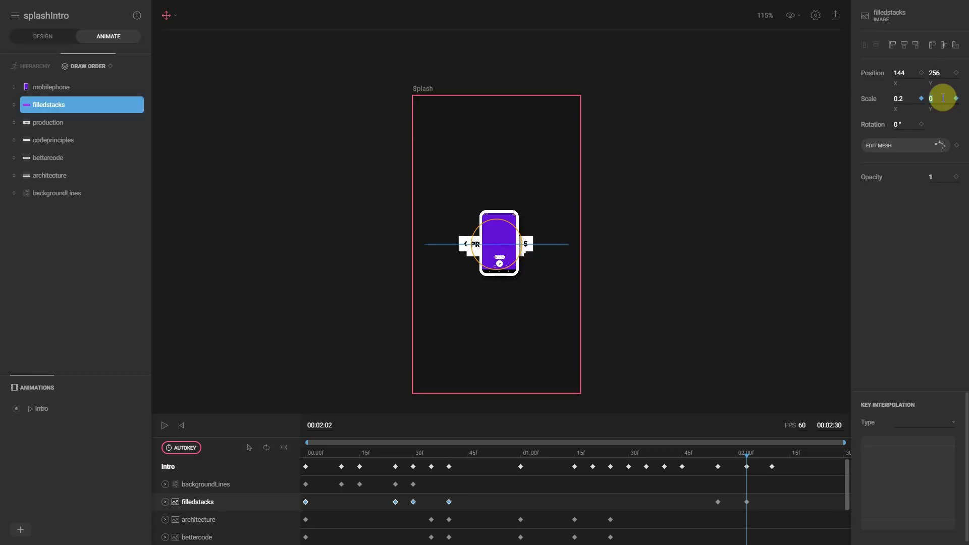
type("0.2")
key("Return")
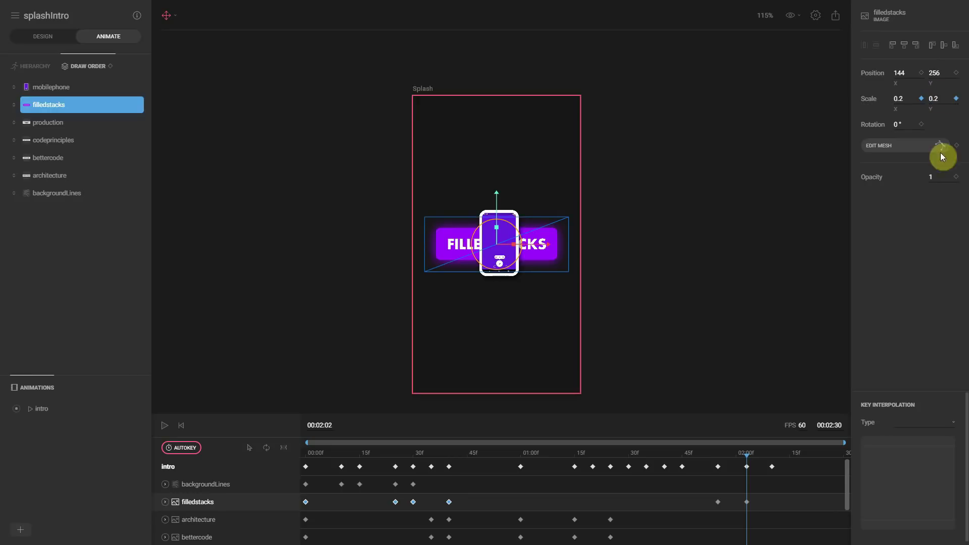
mouse_move(749, 458)
left_mouse_down()
mouse_move(768, 458)
mouse_move(677, 458)
mouse_move(768, 458)
mouse_move(738, 462)
mouse_move(770, 469)
mouse_move(664, 457)
mouse_move(786, 457)
mouse_move(746, 457)
left_mouse_up()
Give the banner's 1:55 scale key a Cubic easing curve with overshoot.
left_click(719, 504)
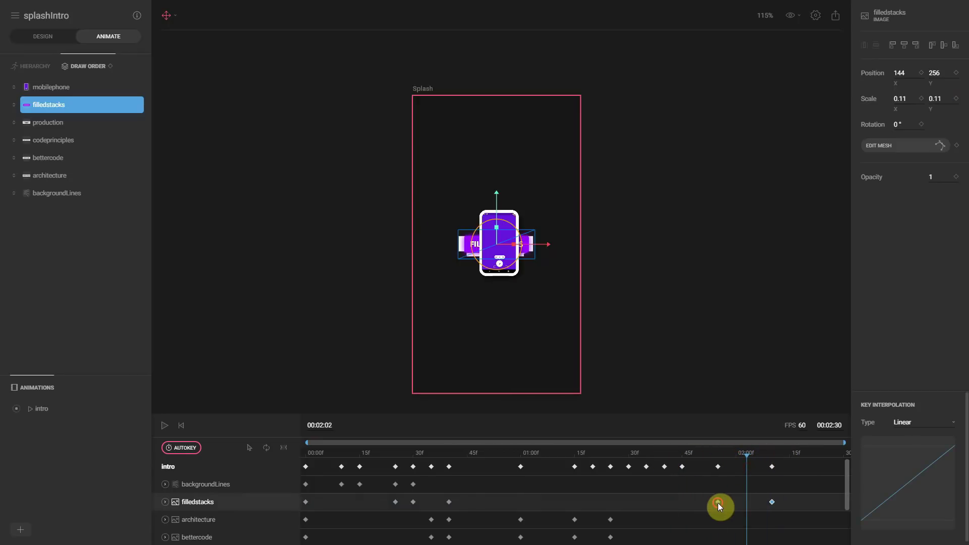
left_click(910, 422)
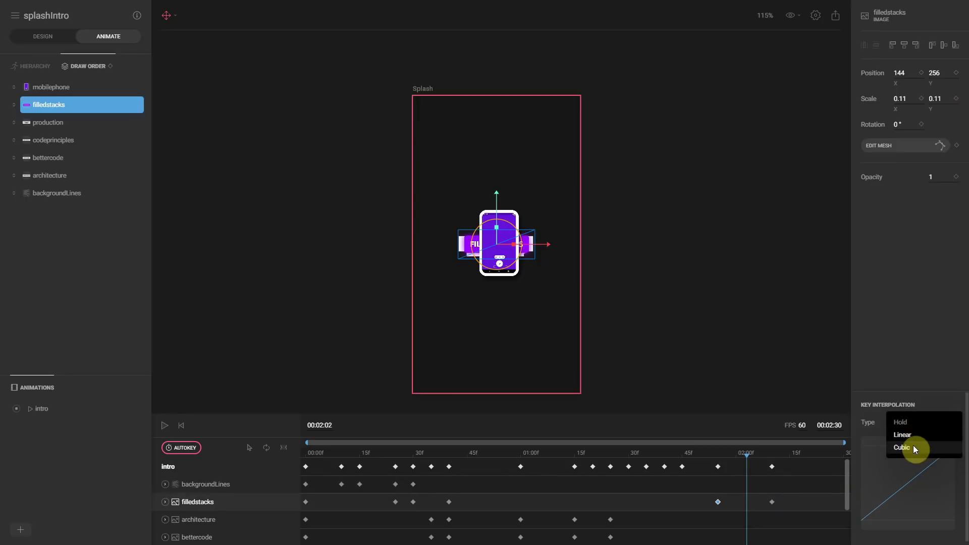
left_click(913, 445)
left_click_drag(900, 519, 849, 333)
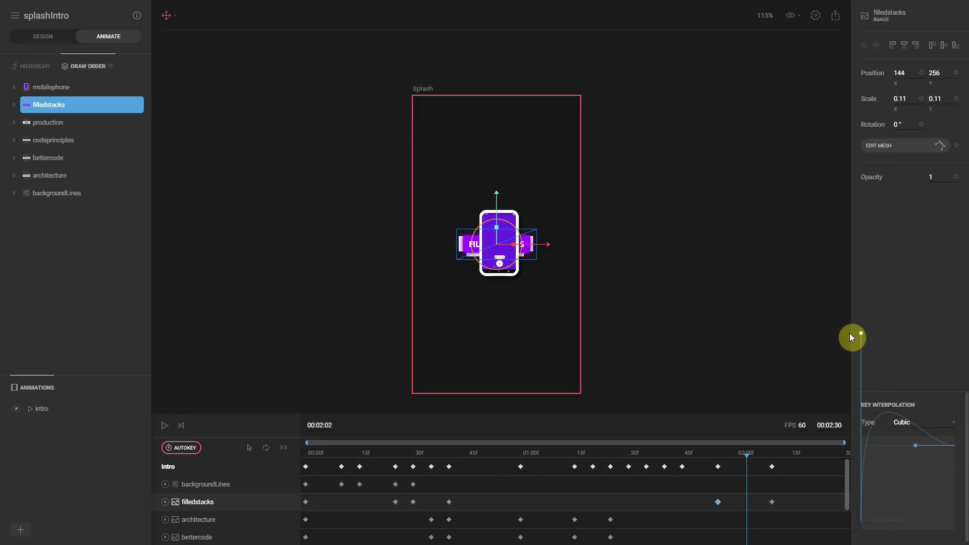
left_click_drag(916, 445, 921, 490)
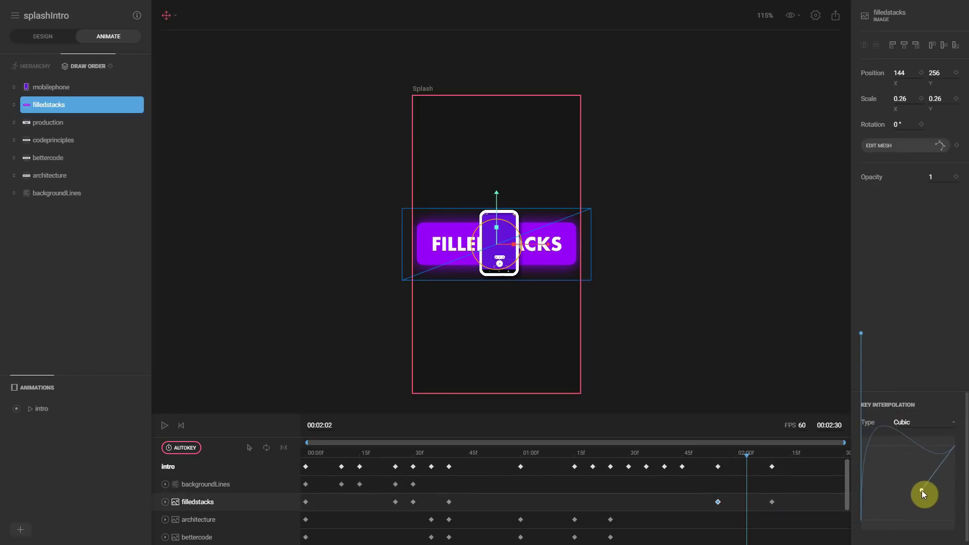
Replay the intro, stop at 40 frames, and select the backgroundLines layer.
left_click_drag(746, 456, 269, 437)
key("space")
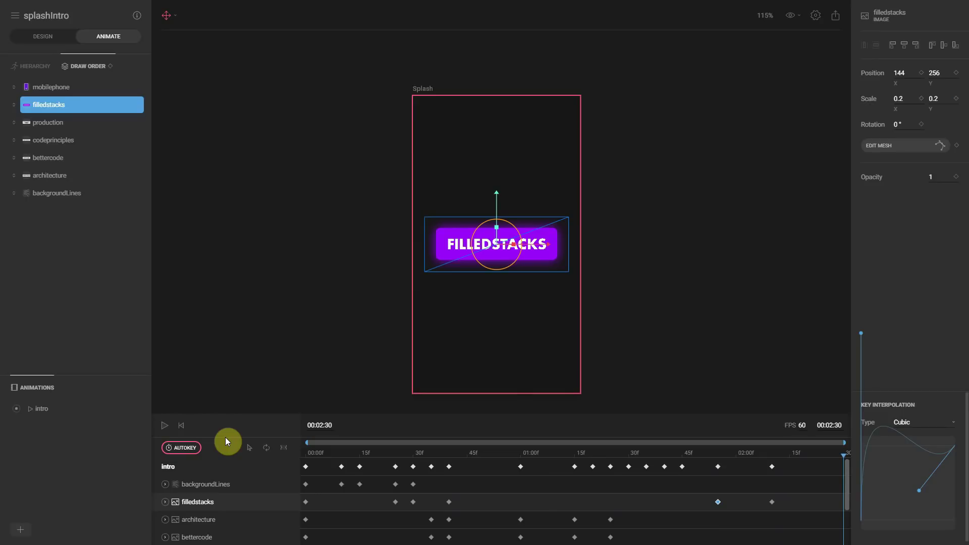
key("space")
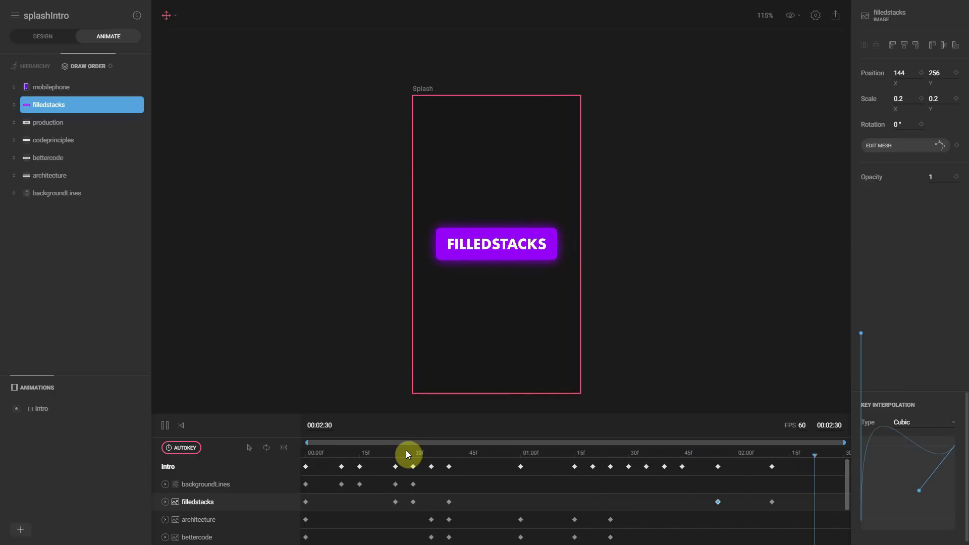
key("space")
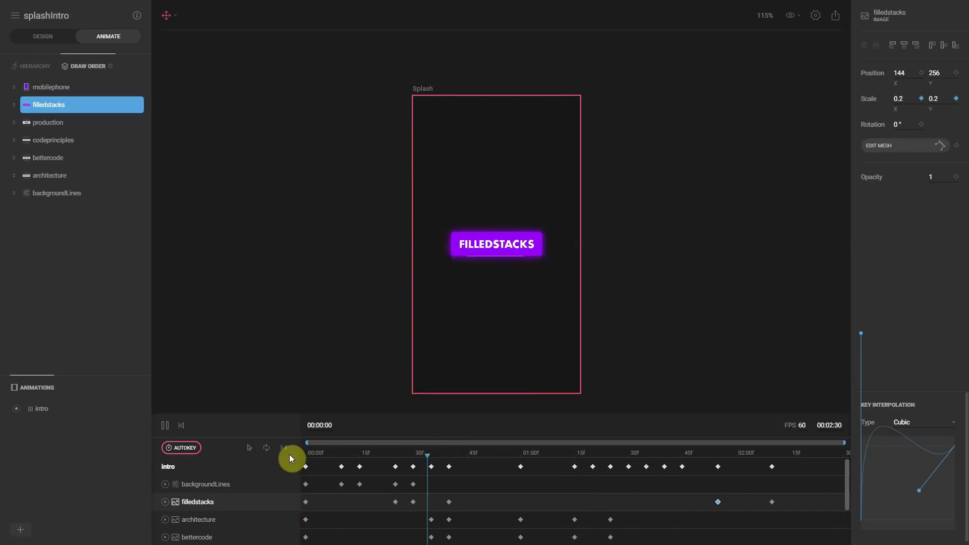
left_click_drag(352, 454, 448, 460)
left_click(220, 484)
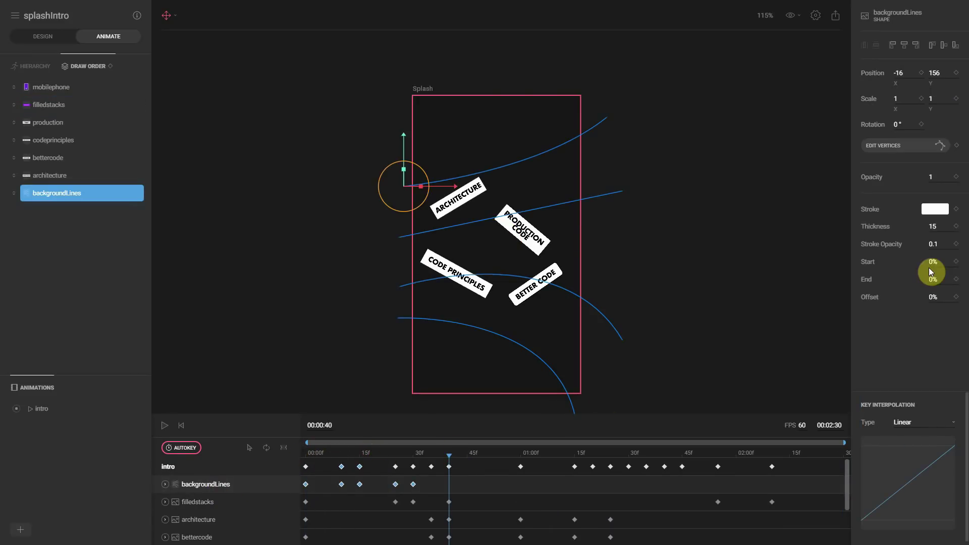
Key the background lines' Start trim at 0%, raise it to about 85% at 01:00, and key End later.
left_click(956, 262)
left_click_drag(441, 456, 520, 456)
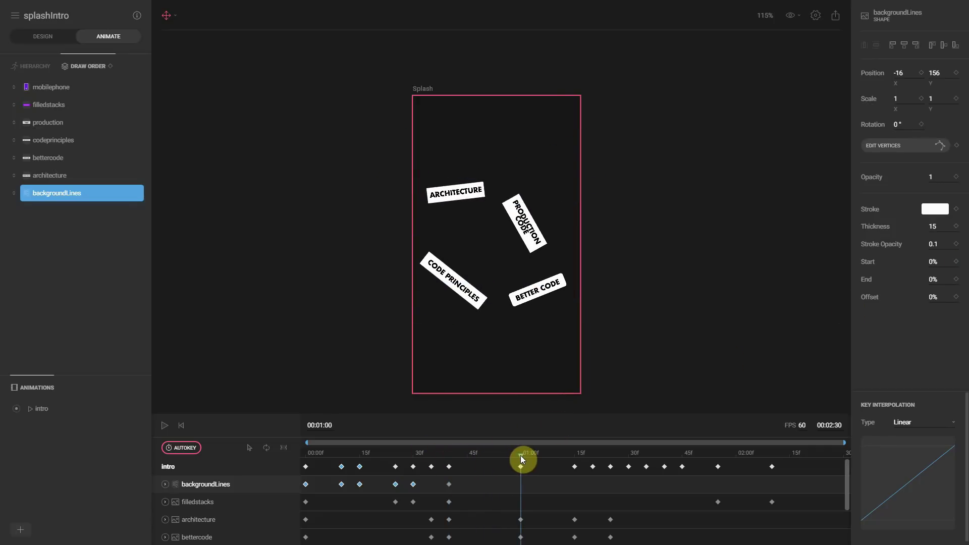
left_click_drag(933, 261, 935, 178)
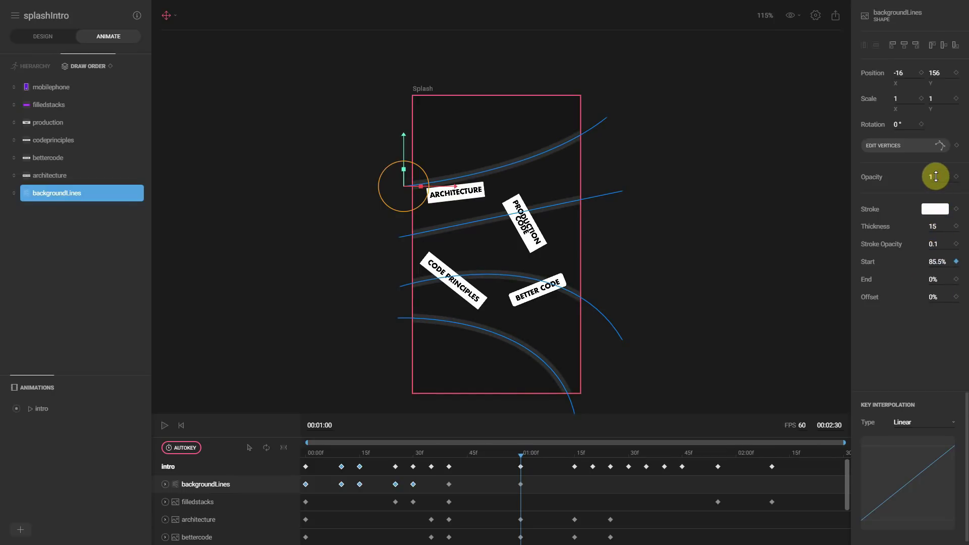
left_click_drag(577, 459, 610, 460)
left_click_drag(936, 279, 945, 213)
Preview the line sweep from the start of the animation and save the revision.
left_click_drag(609, 456, 356, 459)
key("space")
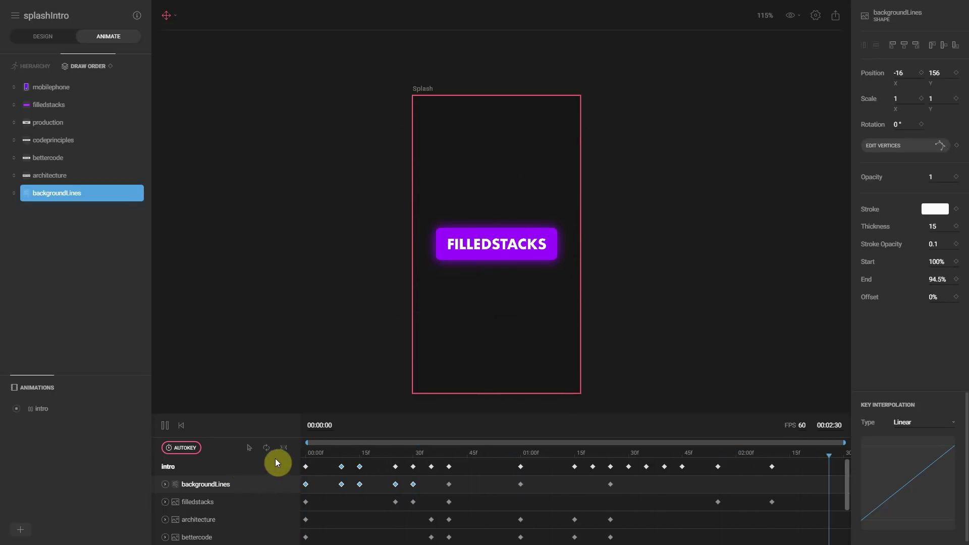
left_click(182, 427)
key("space")
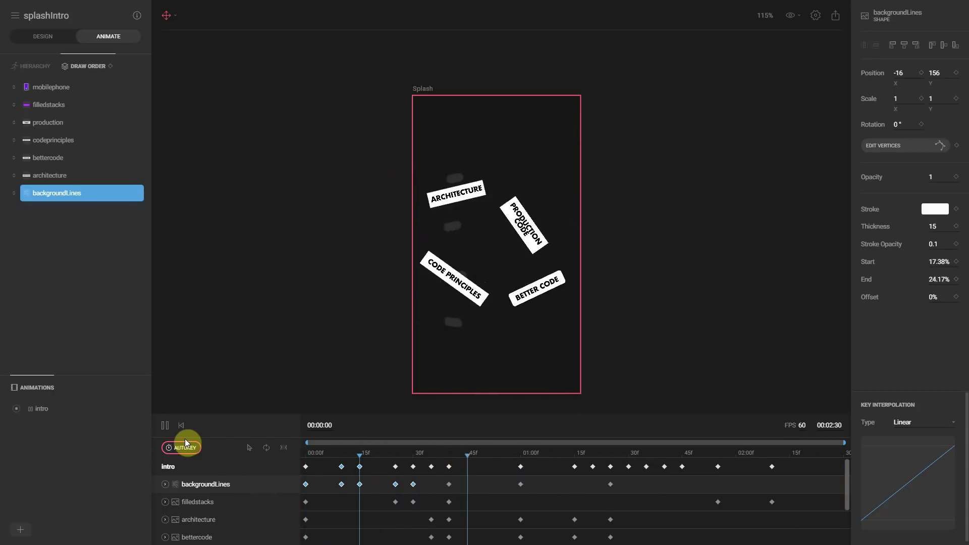
key("ctrl+s")
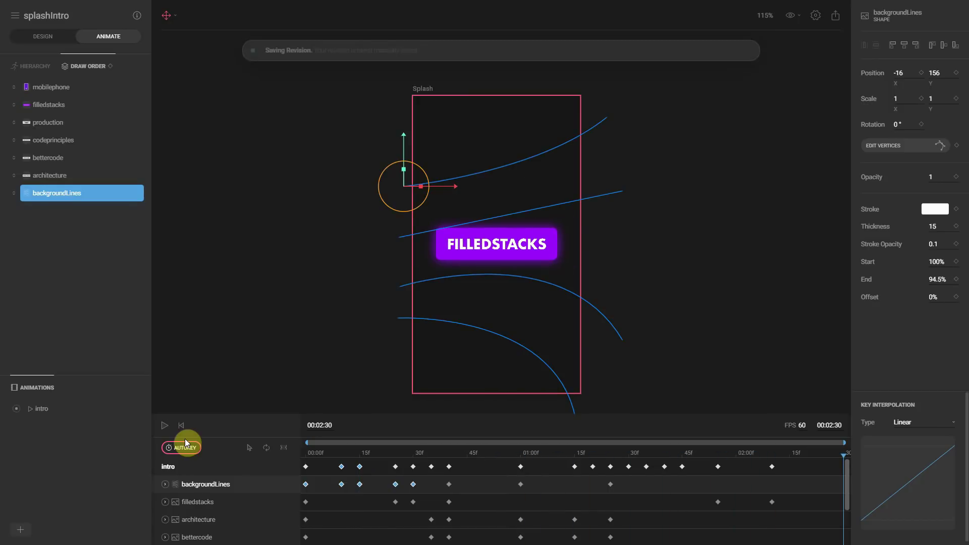
Export the animation in JSON format as splash.flr on the Desktop.
left_click(272, 333)
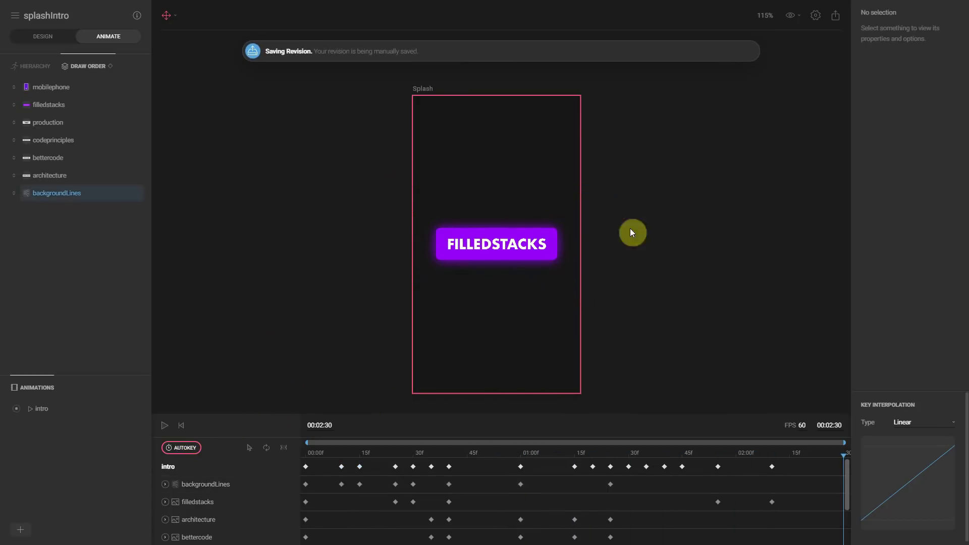
left_click(835, 18)
left_click(840, 33)
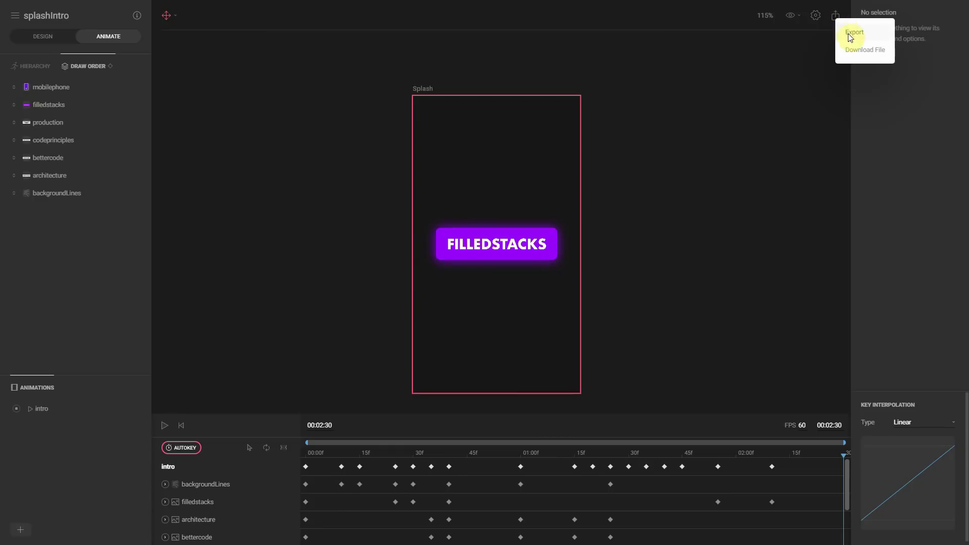
left_click(541, 277)
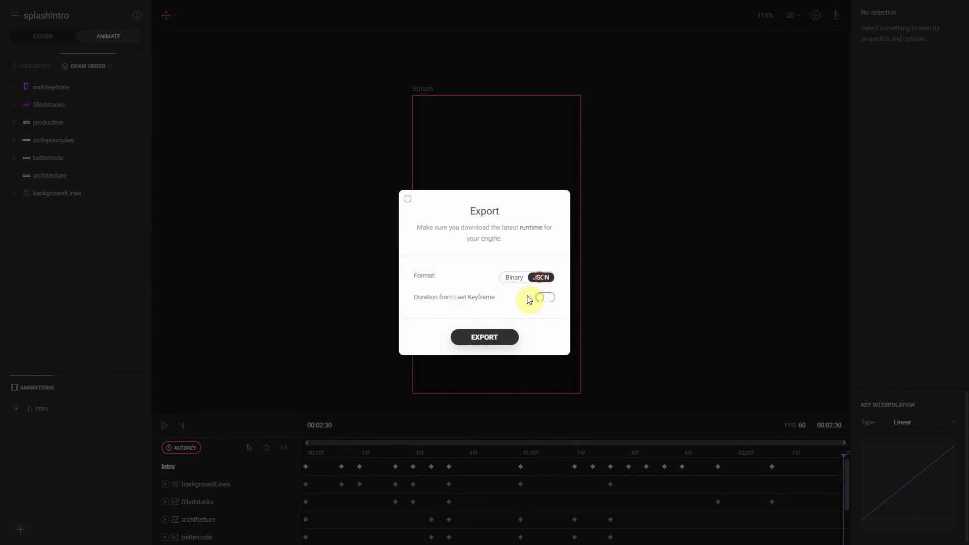
left_click(485, 337)
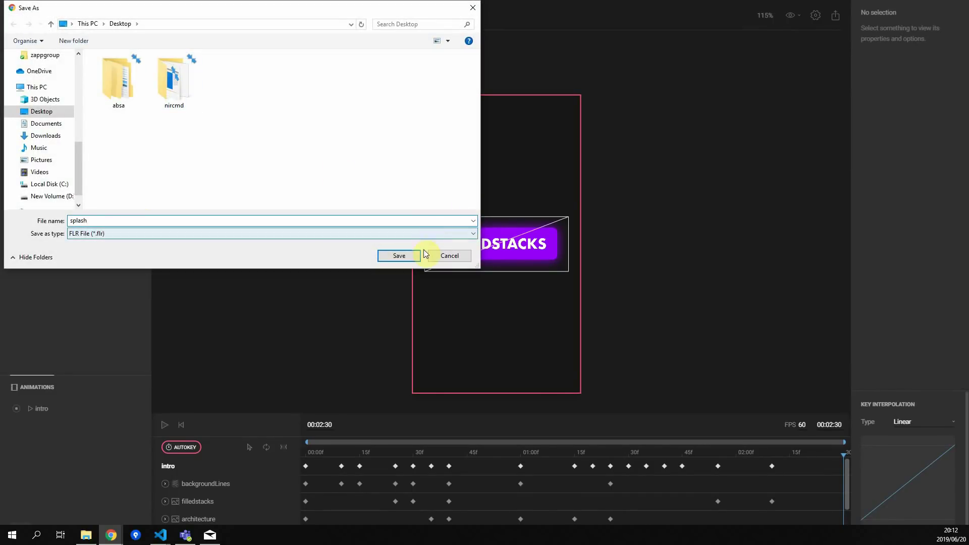
left_click(403, 255)
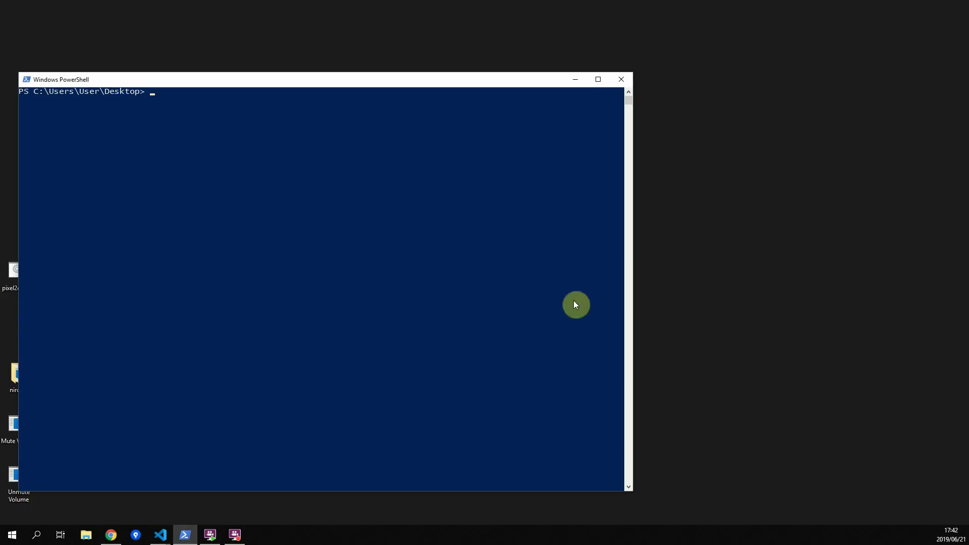
Run flutter create for splash_tutorial, then zoom and scroll through the tutorial's Android splash steps.
type("flutter create")
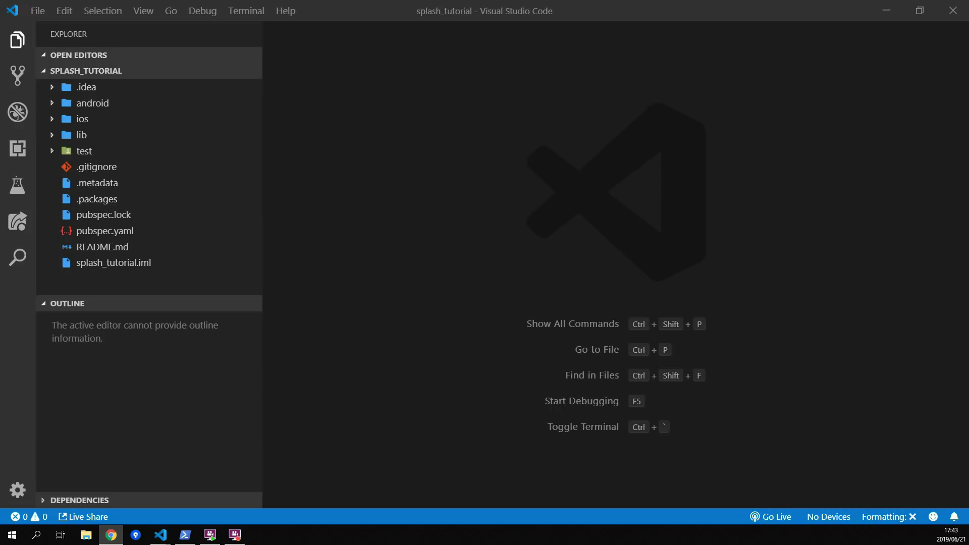
key("alt+Tab")
left_click_drag(682, 100, 686, 7)
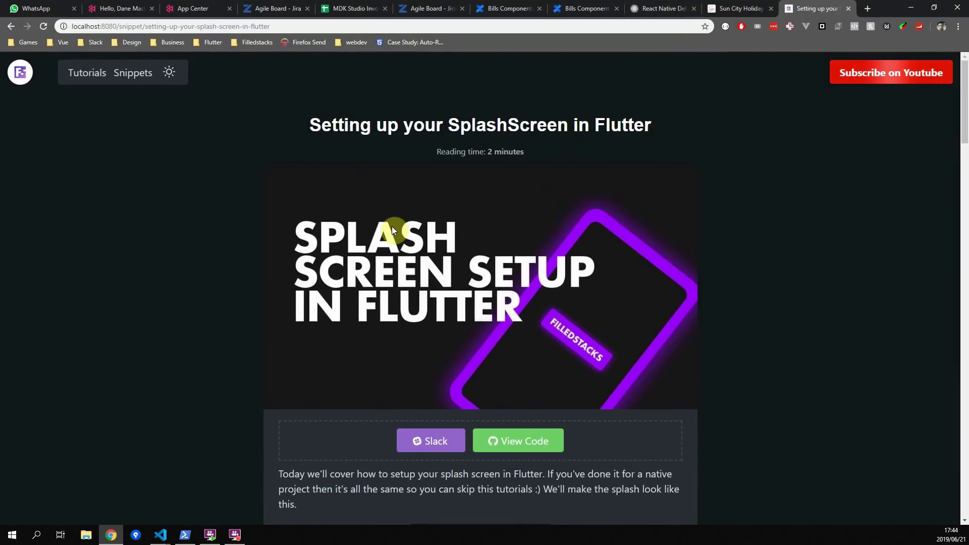
key("ctrl+plus")
key("ctrl+plus")
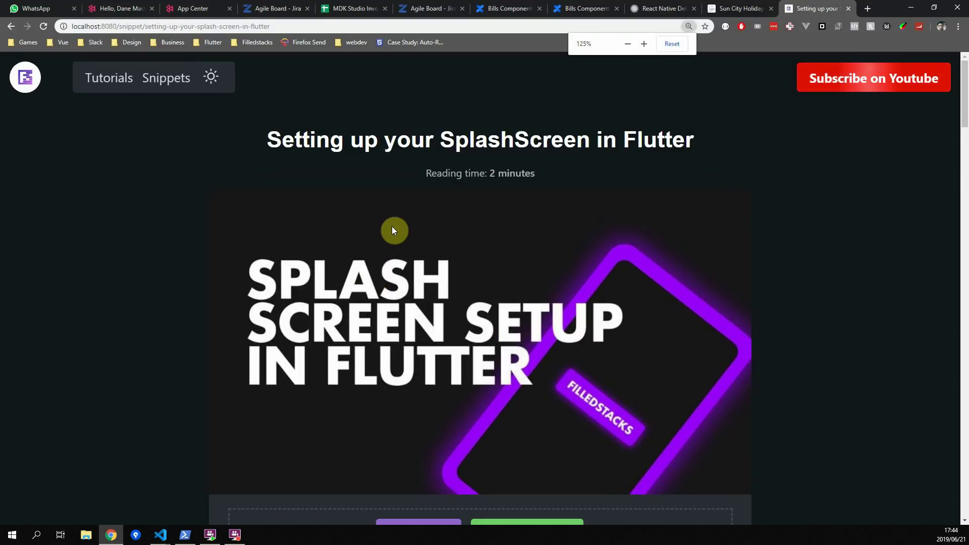
scroll(392, 230, "down", 6)
scroll(392, 231, "down", 10)
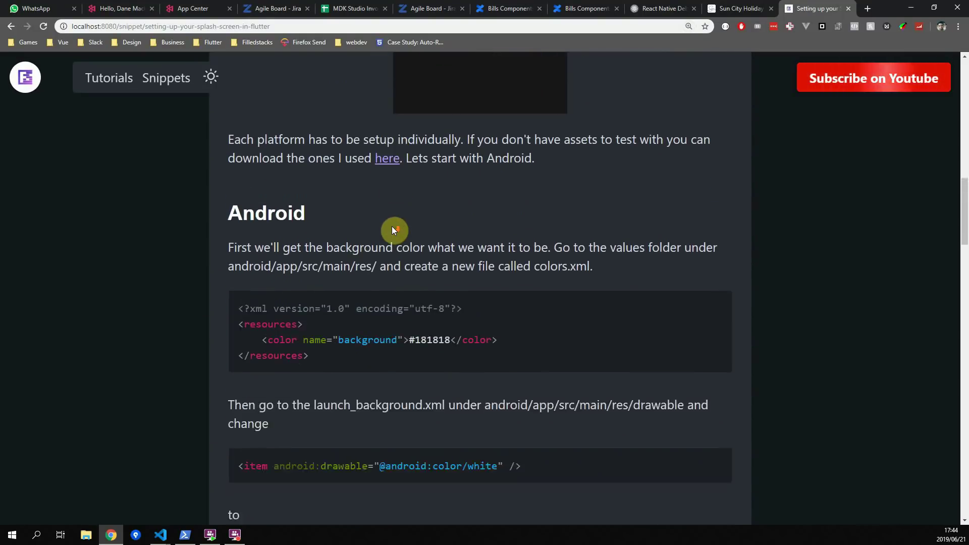
scroll(392, 227, "down", 5)
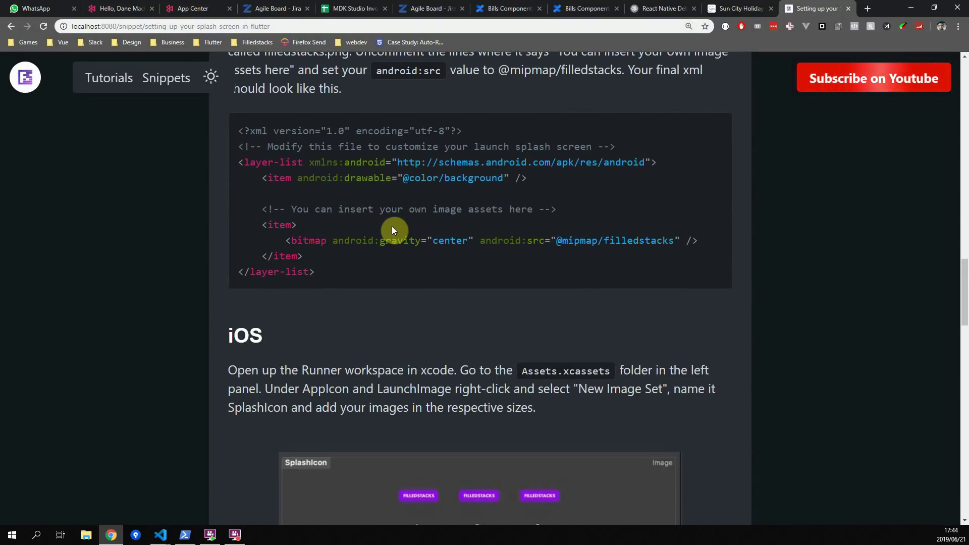
scroll(392, 226, "down", 7)
scroll(393, 227, "up", 3)
scroll(391, 226, "up", 5)
Create a new colors.xml file in android/app/src/main/res/values.
key("alt+Tab")
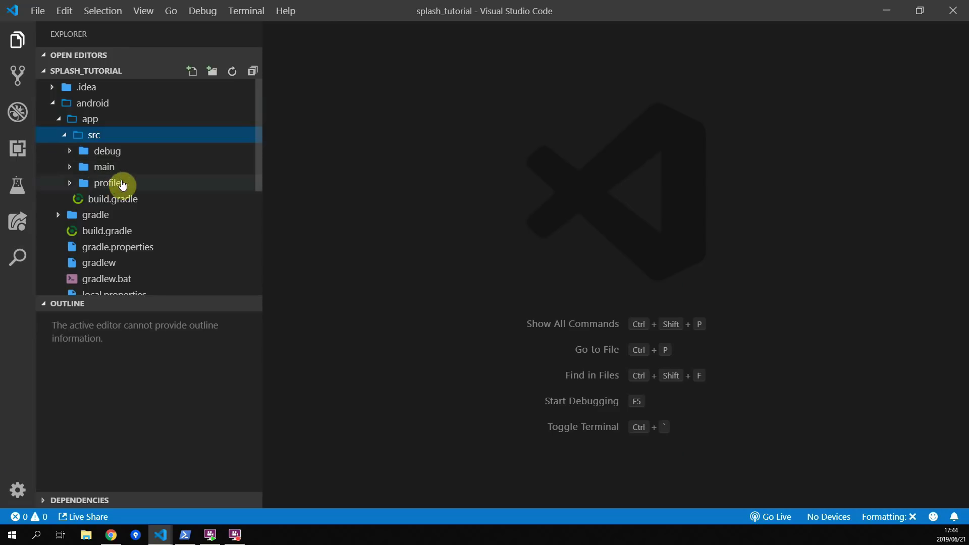
left_click(162, 302)
left_click(107, 166)
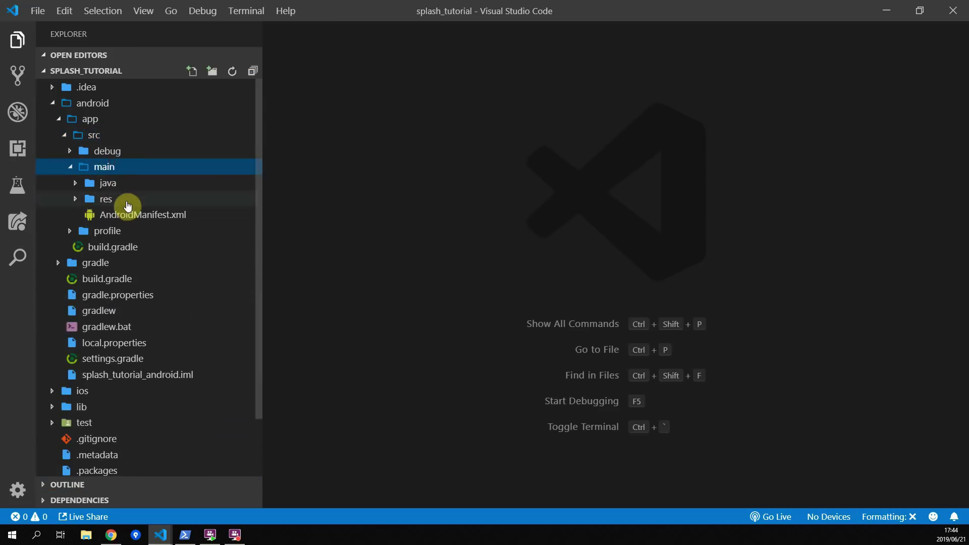
left_click(105, 199)
left_click(170, 309)
right_click(145, 313)
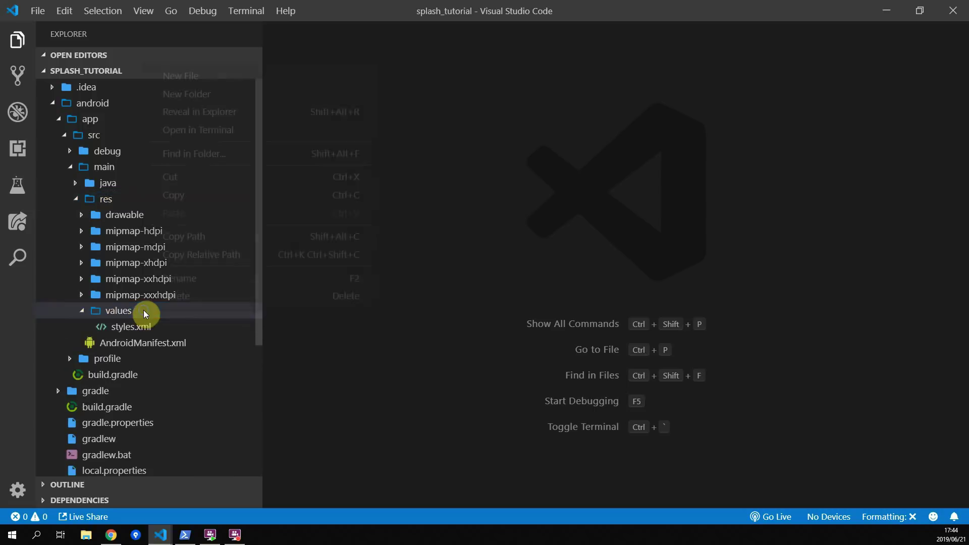
left_click(216, 75)
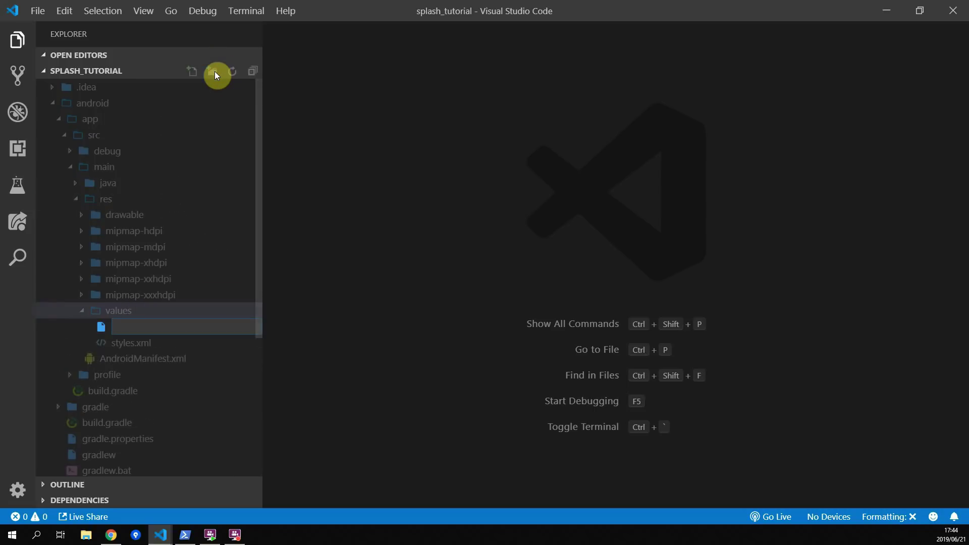
type("colors.")
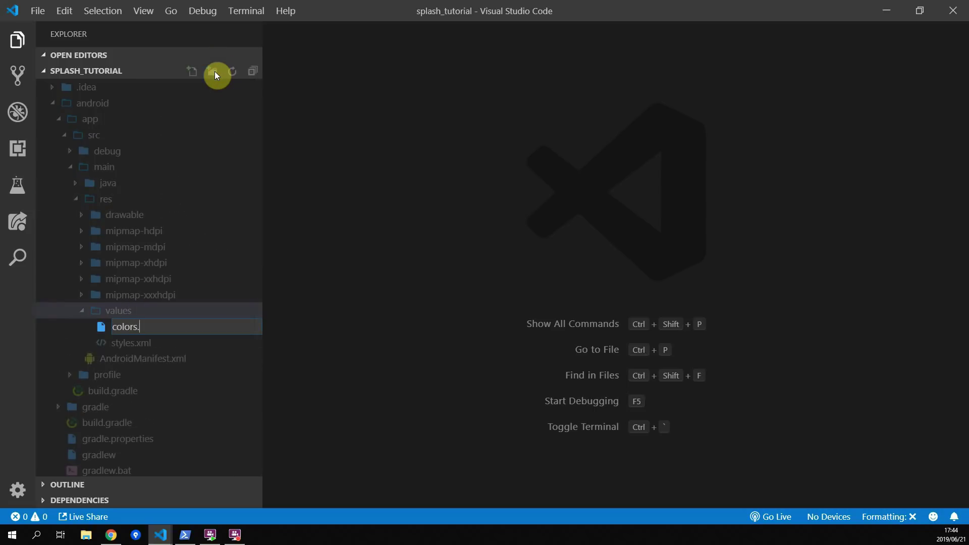
type("xml")
key("Return")
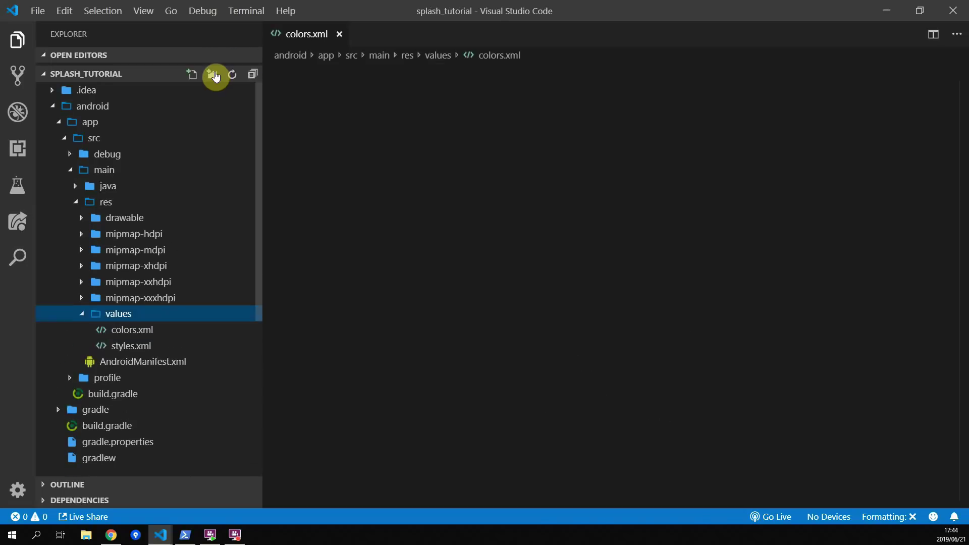
Paste the tutorial's #181818 background colour resource into colors.xml and save it.
key("alt+Tab")
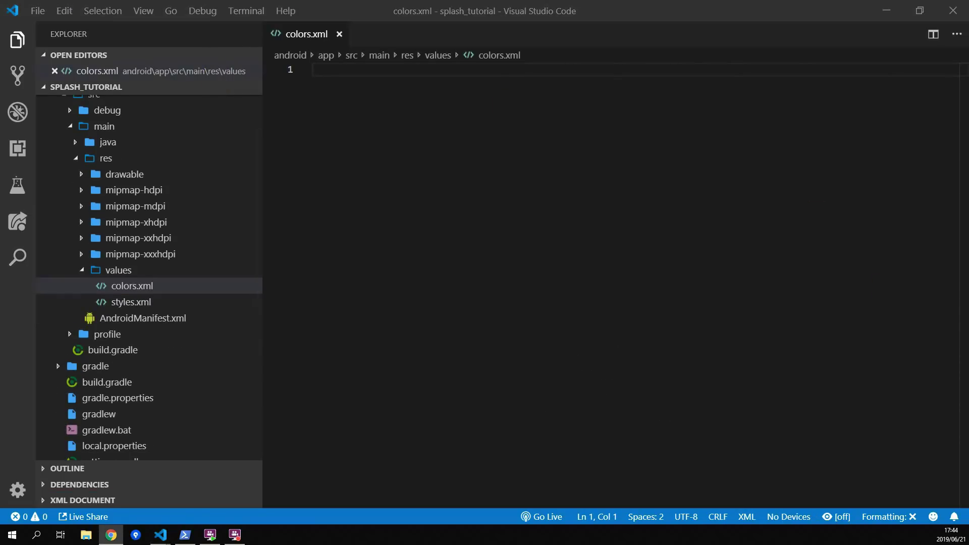
key("alt+Tab")
type("<?xml version=\"1.0\" encoding=\"utf-8\"?> <resources>     <color name=\"background\">#181818</color> </resources>")
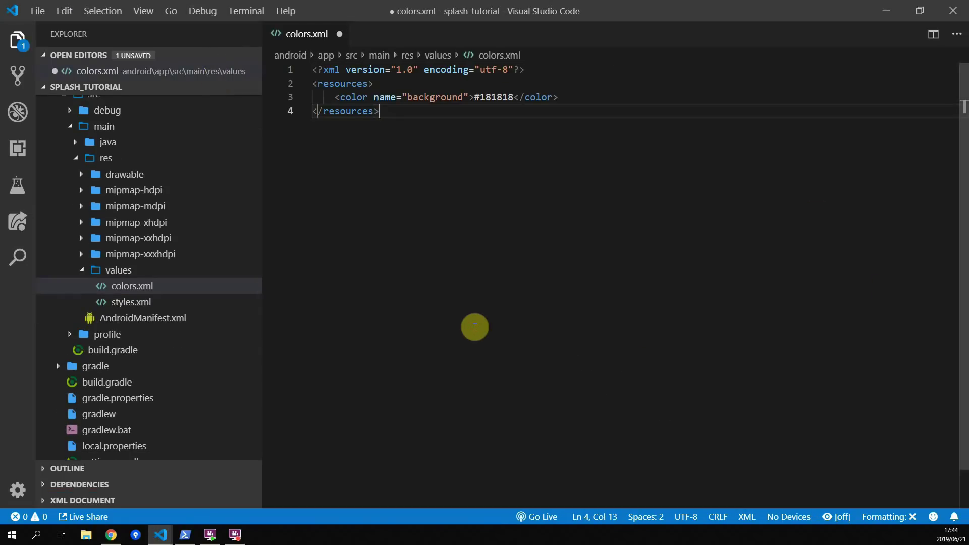
key("ctrl+s")
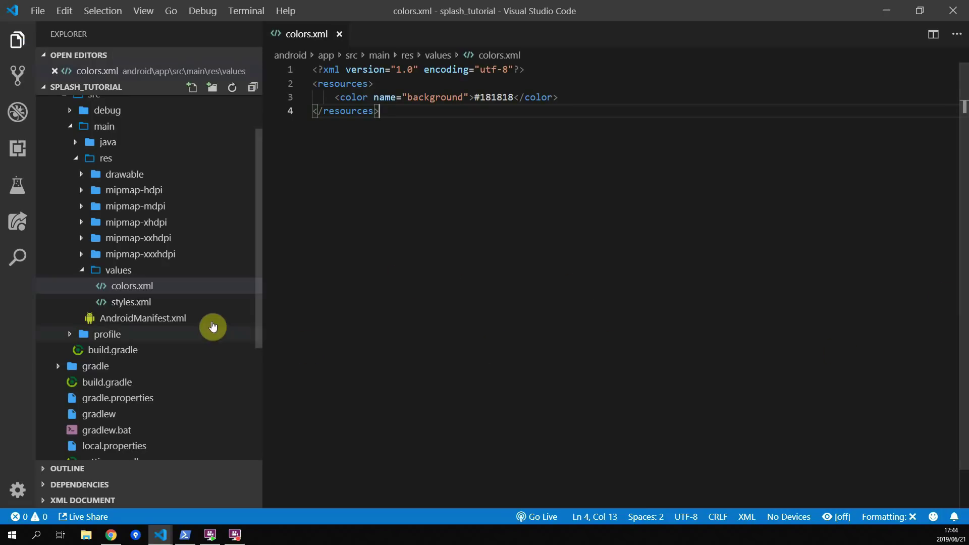
left_click(151, 182)
left_click(151, 189)
left_click_drag(581, 111, 473, 111)
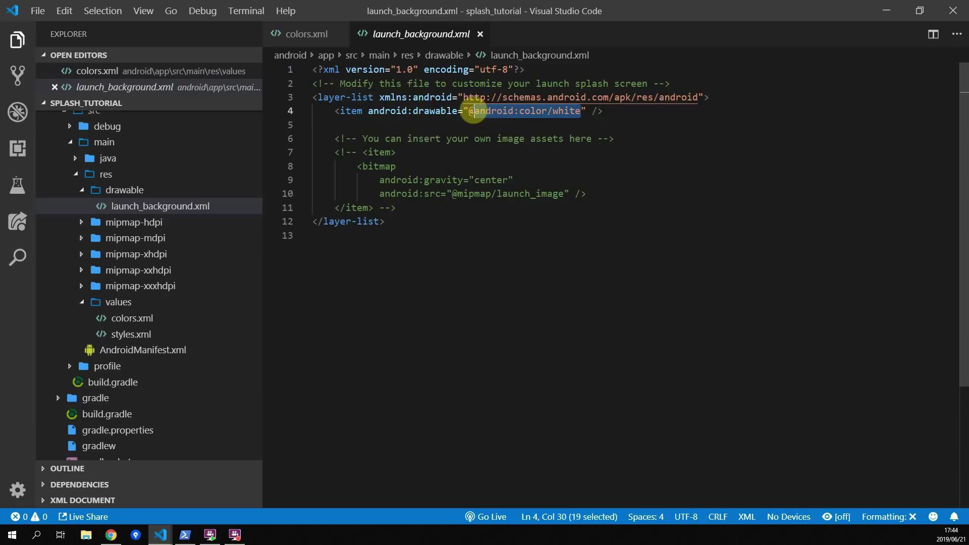
key("BackSpace")
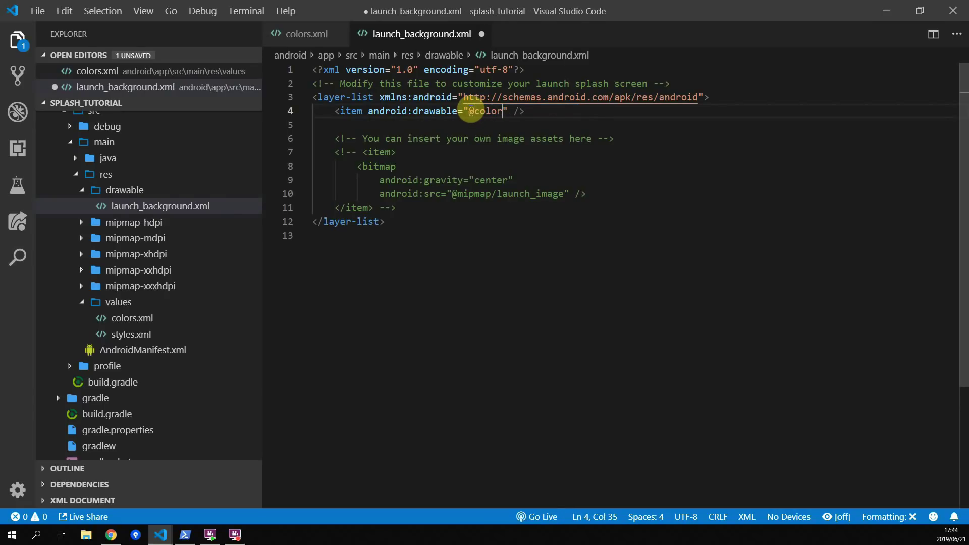
type("@color/ba")
key("ctrl+s")
key("Down")
key("Down")
key("Down")
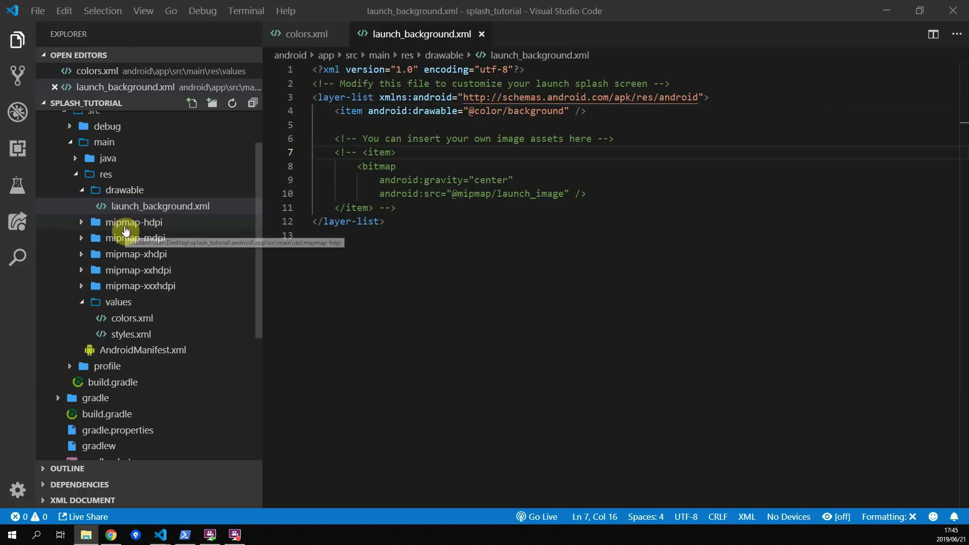
left_click(123, 222)
key("shift+alt+r")
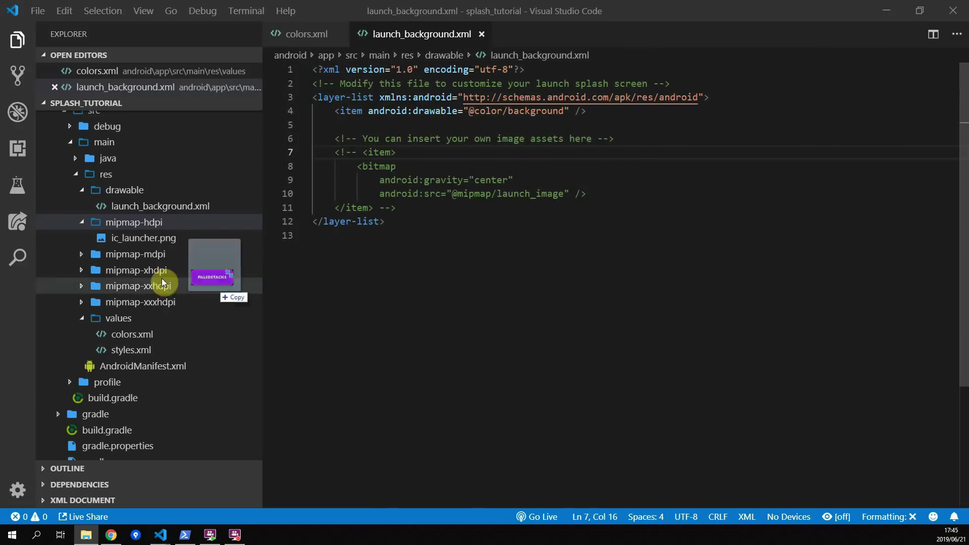
Add filledstacks.png into the mipmap-hdpi and mipmap-mdpi folders.
left_click_drag(210, 274, 126, 227)
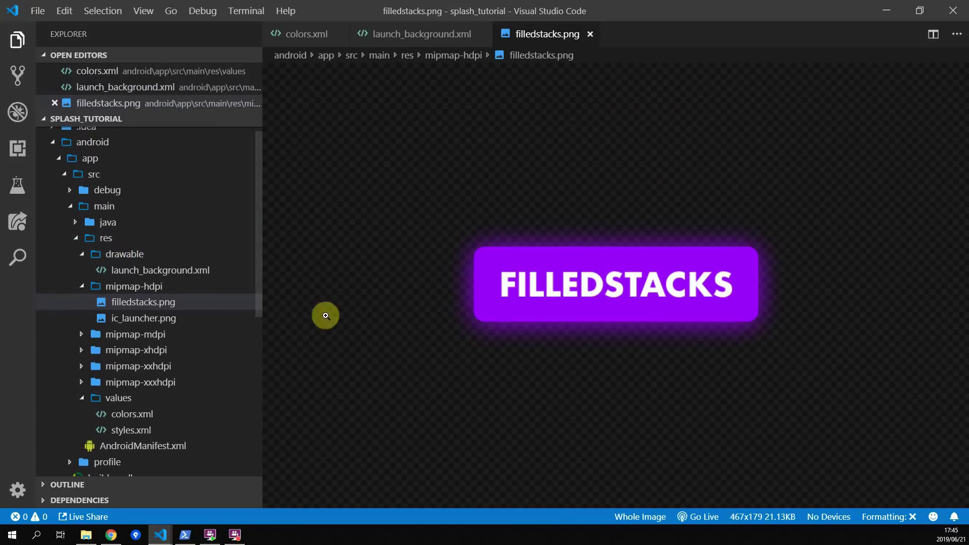
left_click(148, 335)
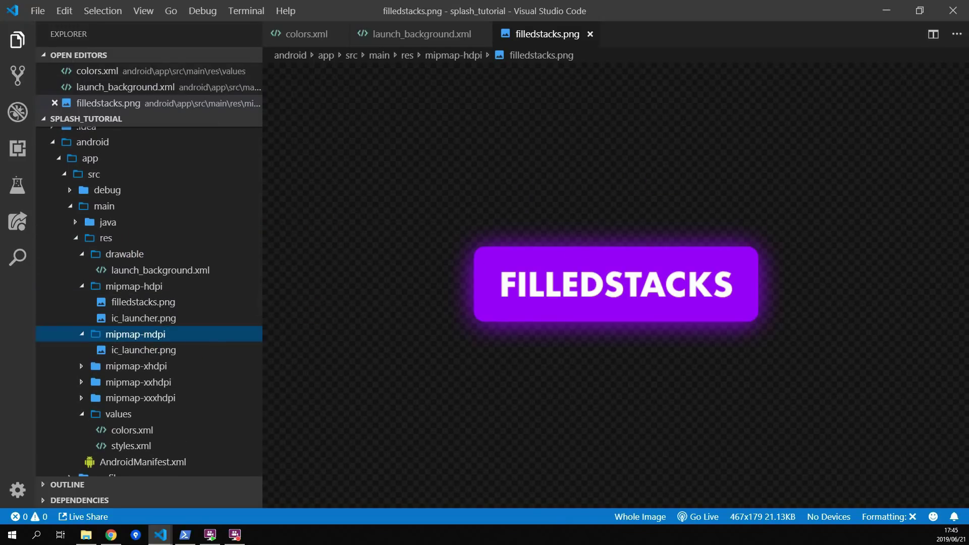
key("shift+alt+r")
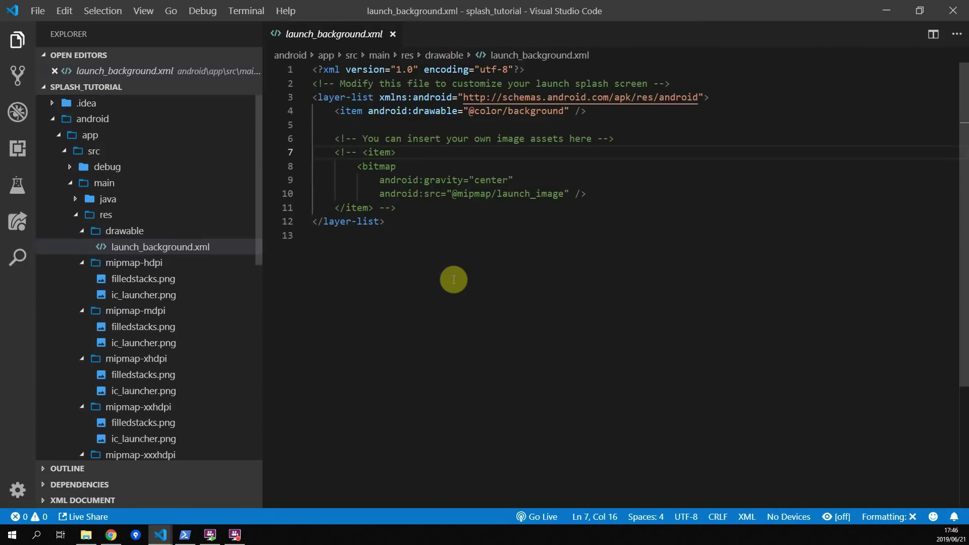
key("ctrl+b")
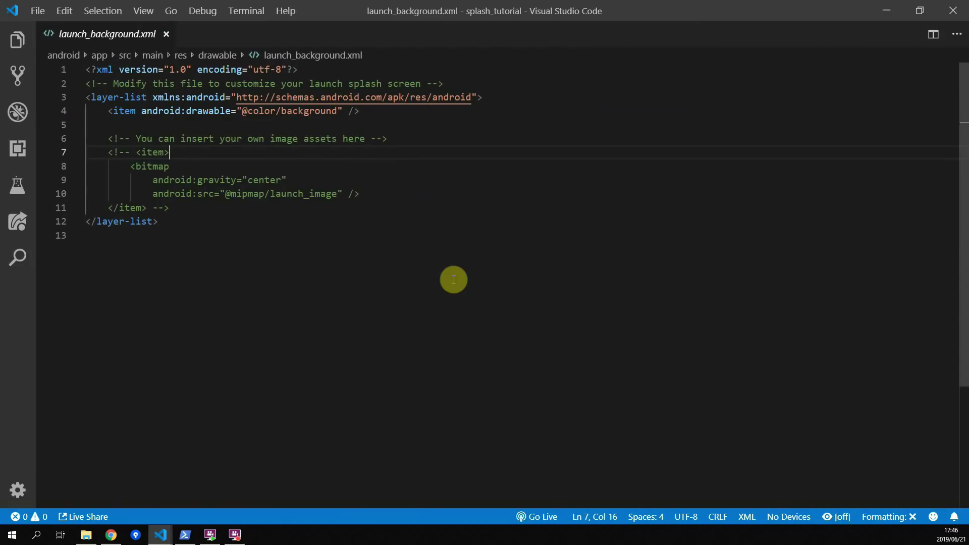
left_click_drag(195, 207, 107, 153)
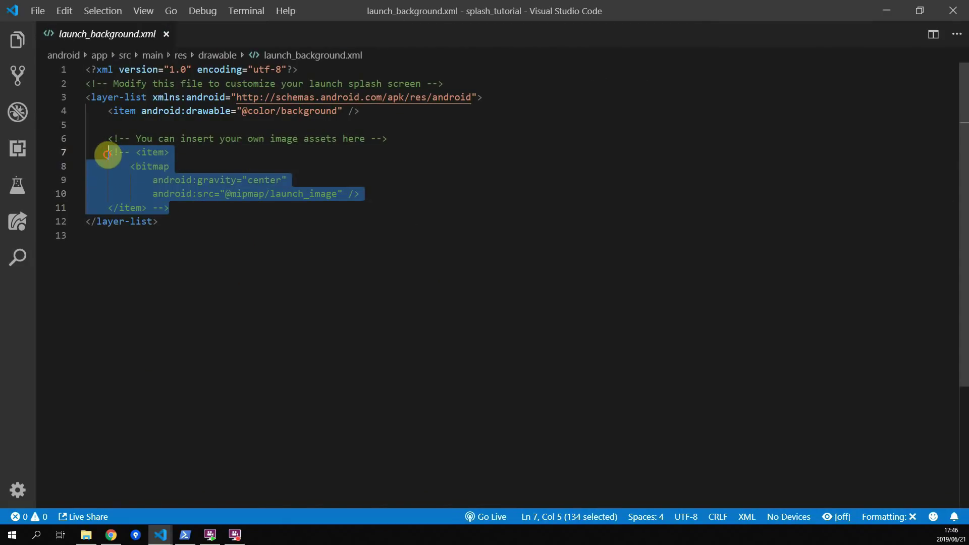
key("ctrl+period")
key("ctrl+slash")
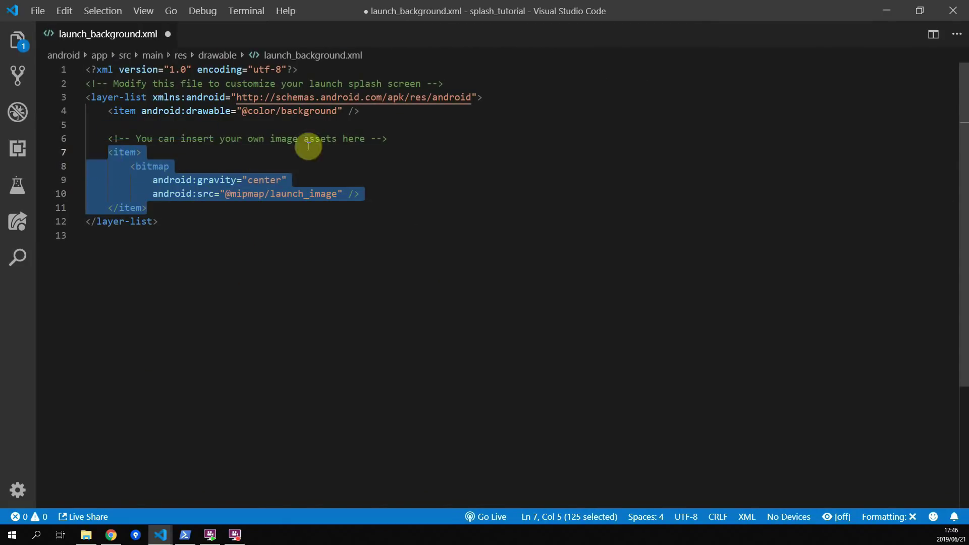
double_click(340, 194)
type("fi")
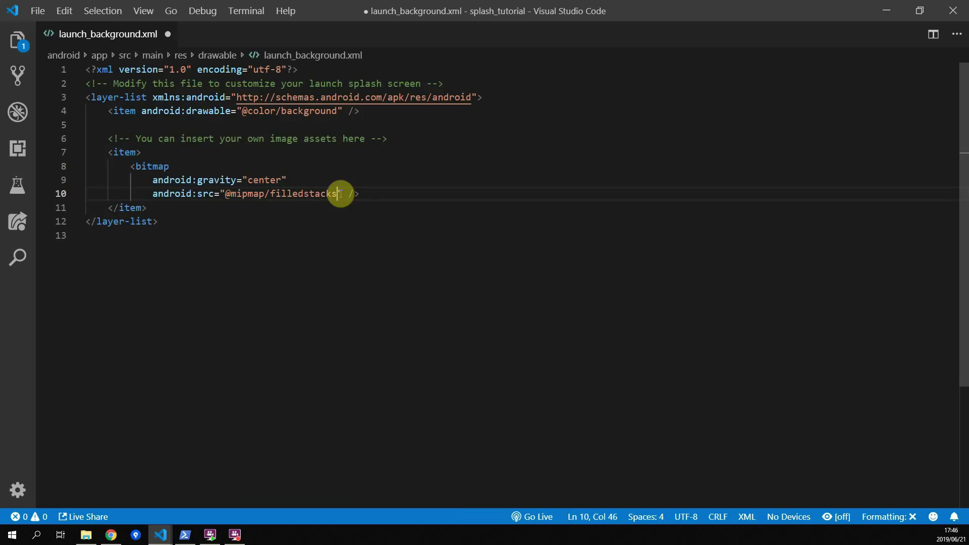
type("lledstacks")
key("ctrl+s")
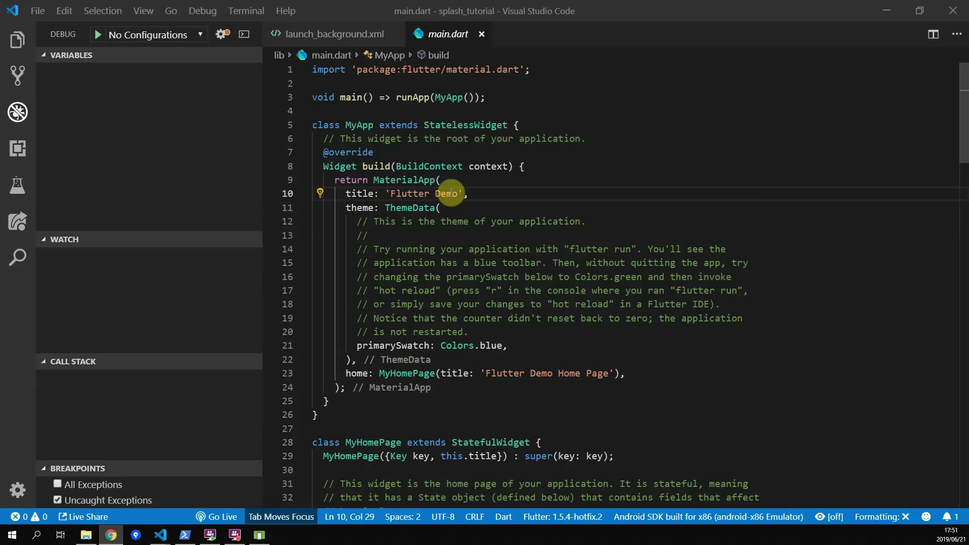
Add flare_splash_screen: ^2.0.1+2 under dependencies in pubspec.yaml and save it.
left_click(451, 194)
key("ctrl+p")
type("pub")
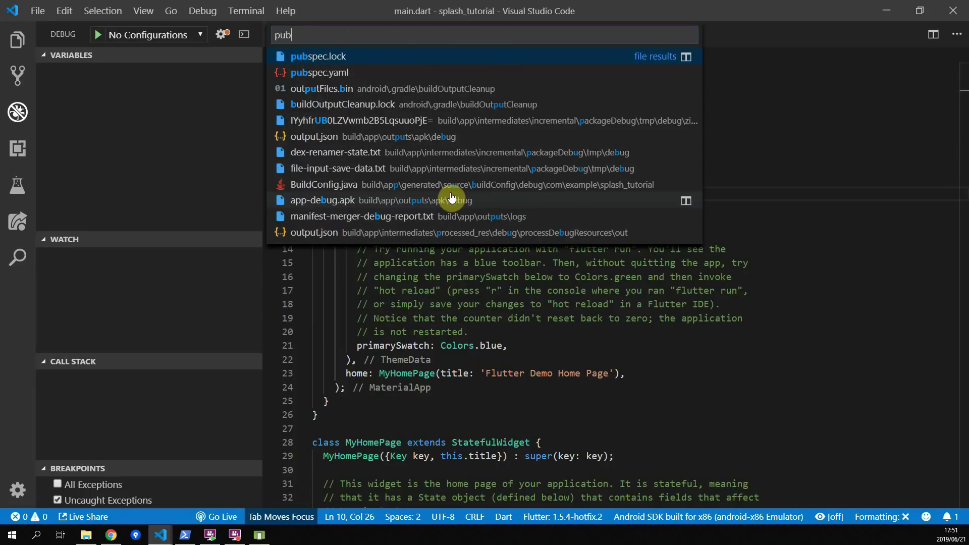
key("Down")
key("Return")
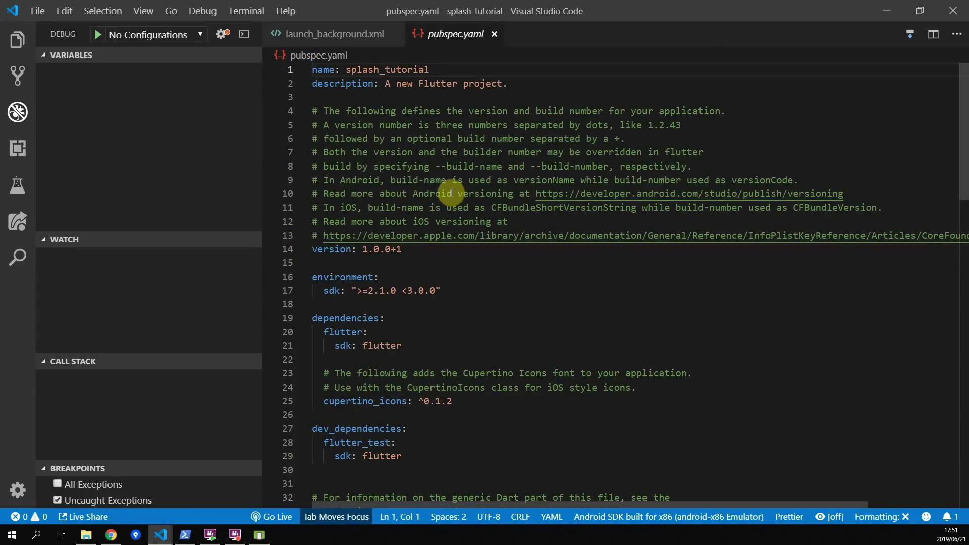
scroll(444, 275, "down", 3)
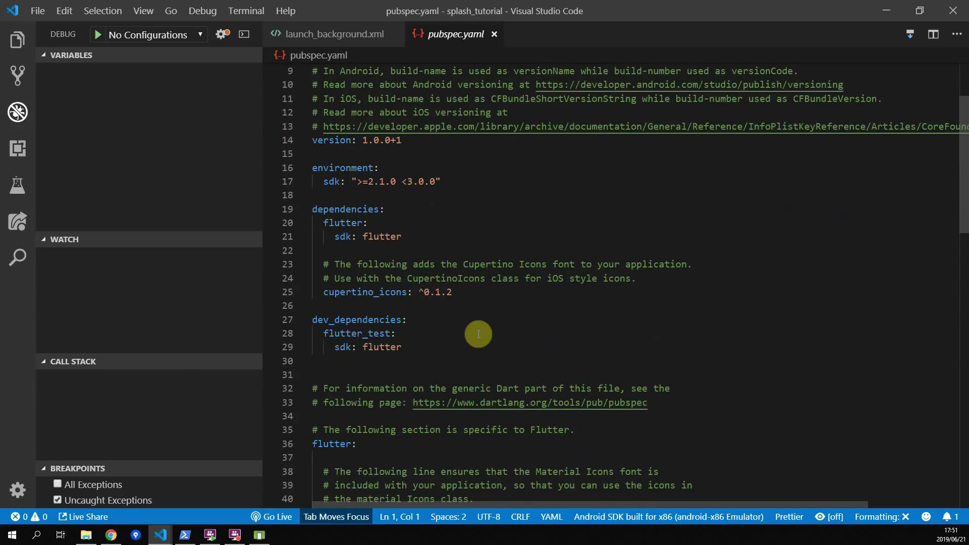
left_click(473, 293)
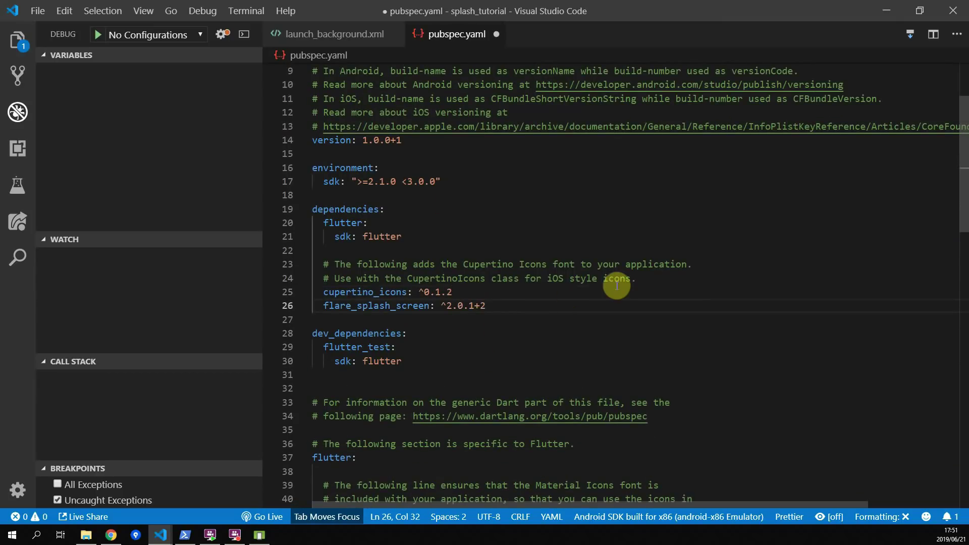
key("ctrl+s")
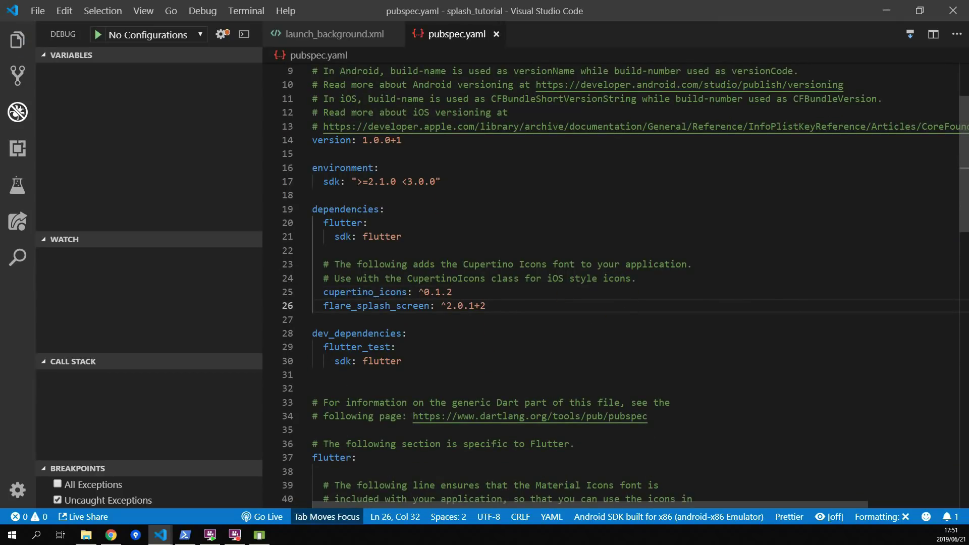
Create a new assets folder at the project root.
left_click(17, 40)
left_click(211, 104)
type("a")
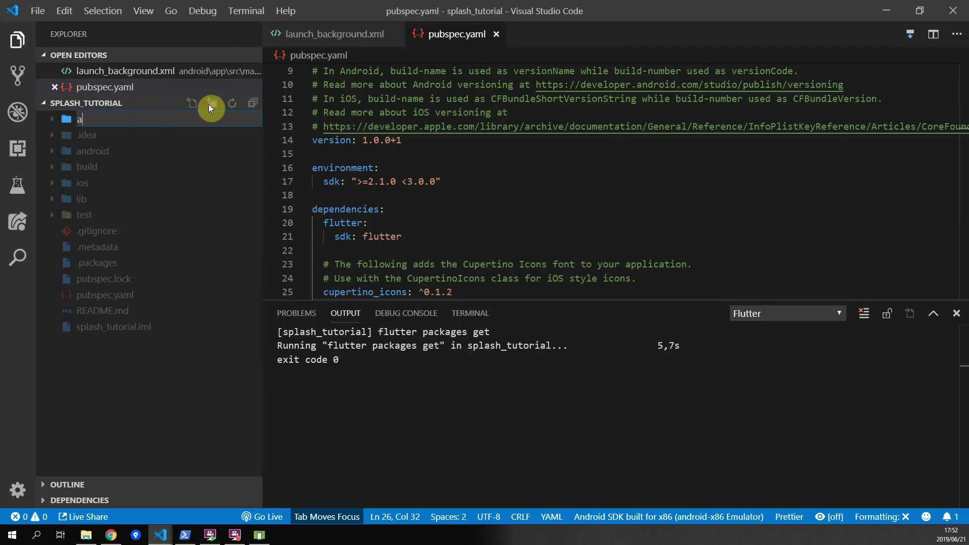
type("ssets")
key("Return")
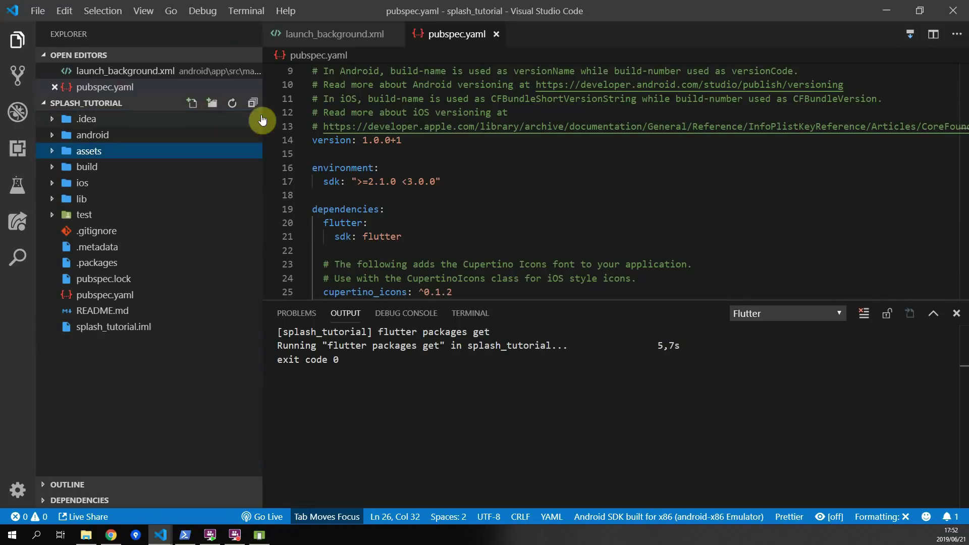
key("alt+Tab")
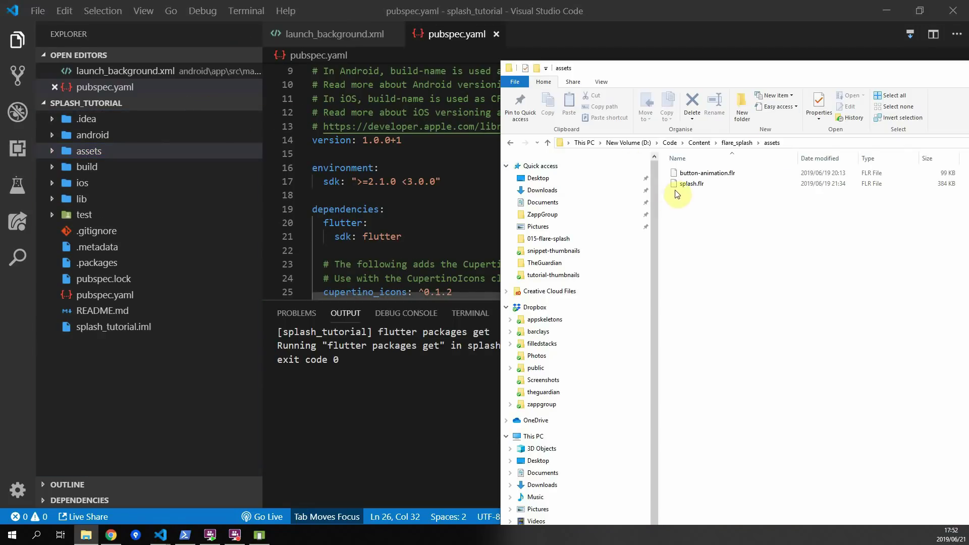
Copy splash.flr into the assets folder and uncomment the assets: line in pubspec.yaml.
left_click_drag(679, 184, 88, 154)
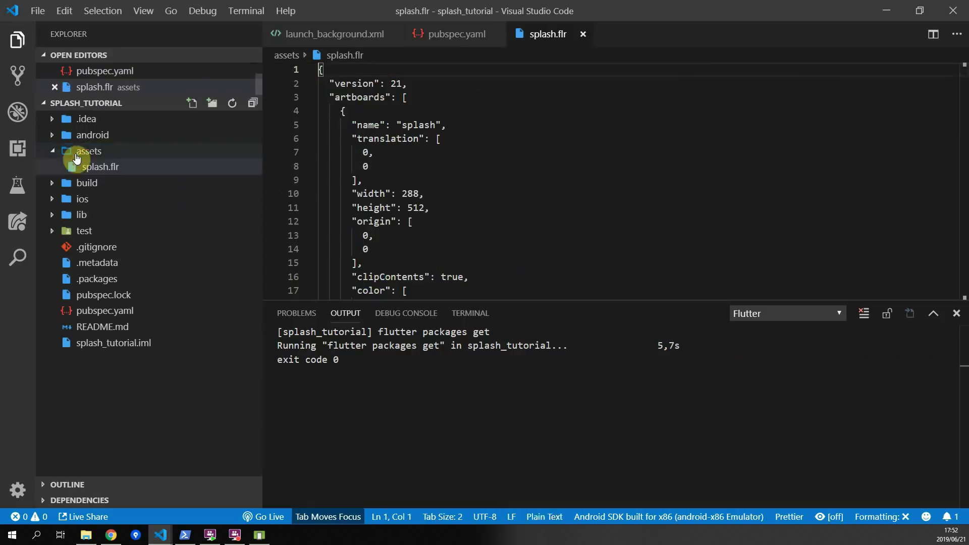
left_click(583, 34)
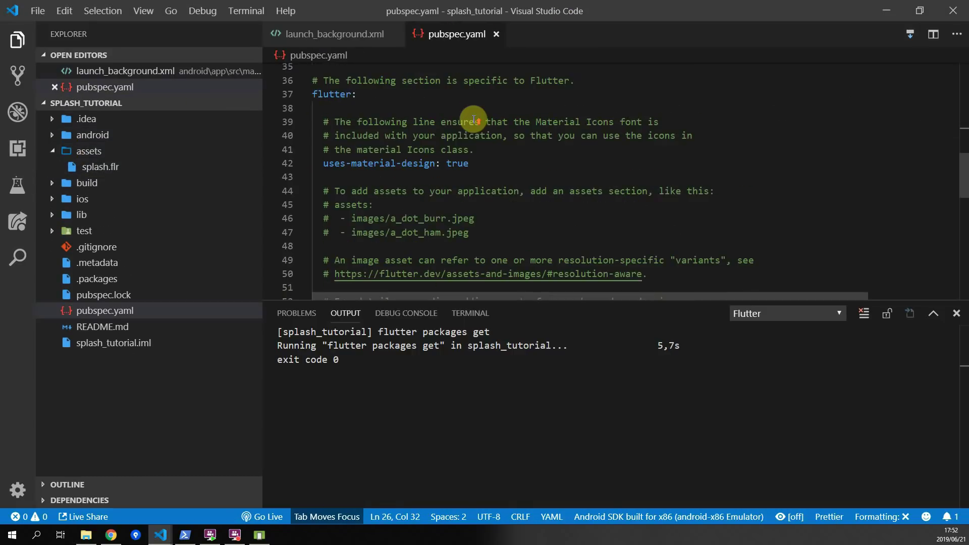
left_click(393, 204)
key("ctrl+slash")
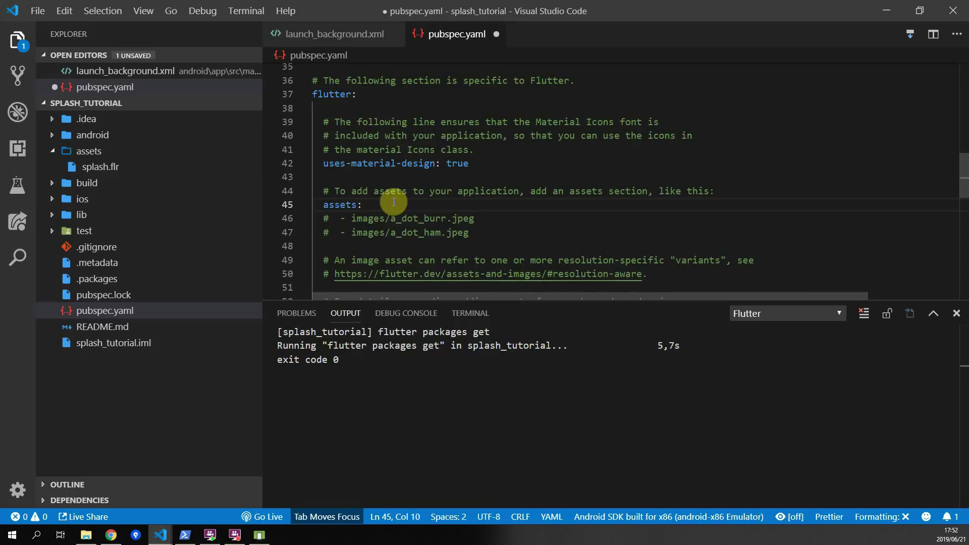
Uncomment the first asset entry, change it to splash.flr, and save pubspec.yaml.
left_click(531, 222)
key("ctrl+slash")
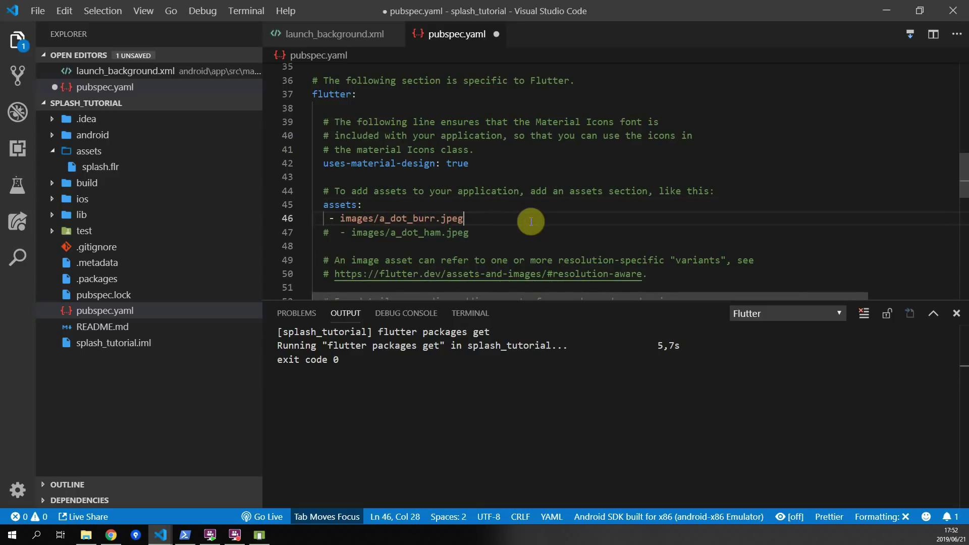
key("ctrl+shift+Left")
key("ctrl+shift+Left")
key("ctrl+shift+Left")
key("ctrl+shift+Left")
key("ctrl+shift+Left")
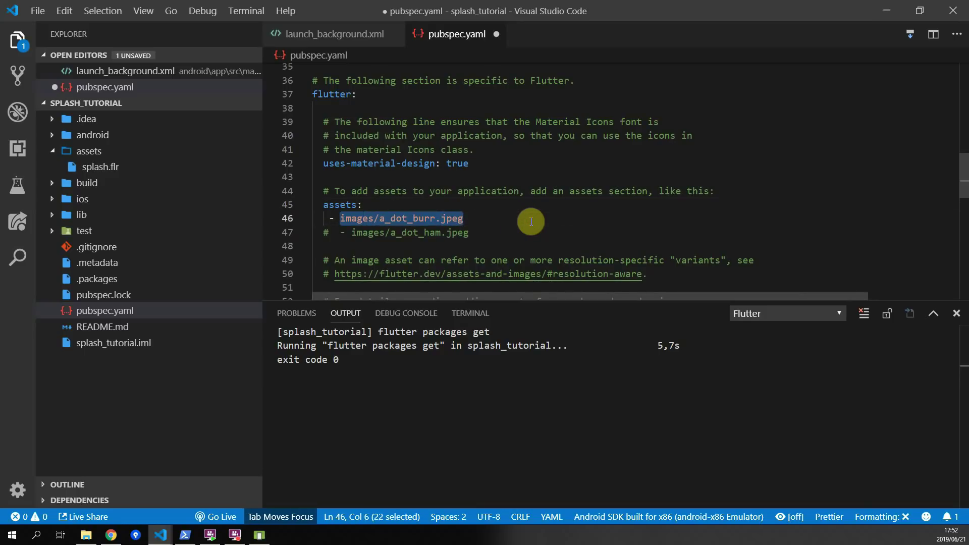
type("splash.flr")
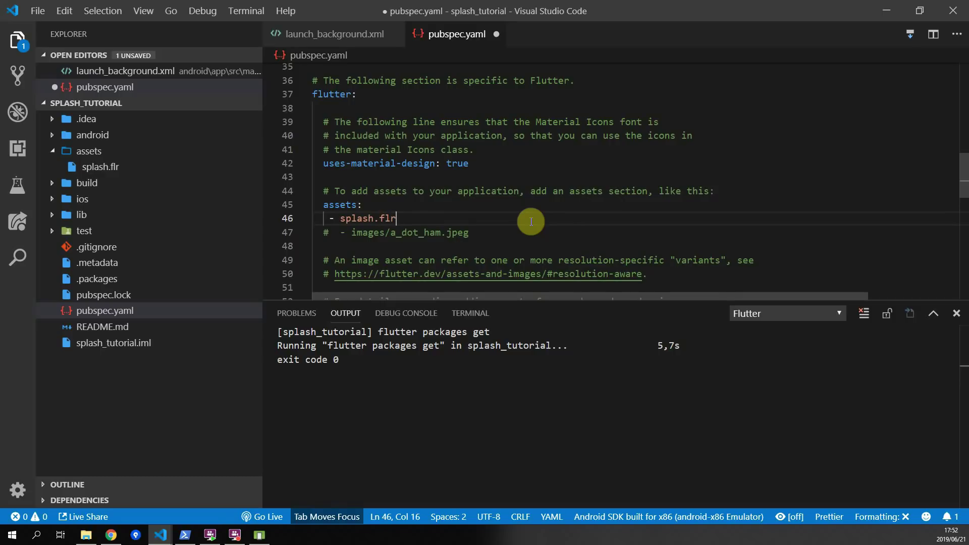
key("ctrl+s")
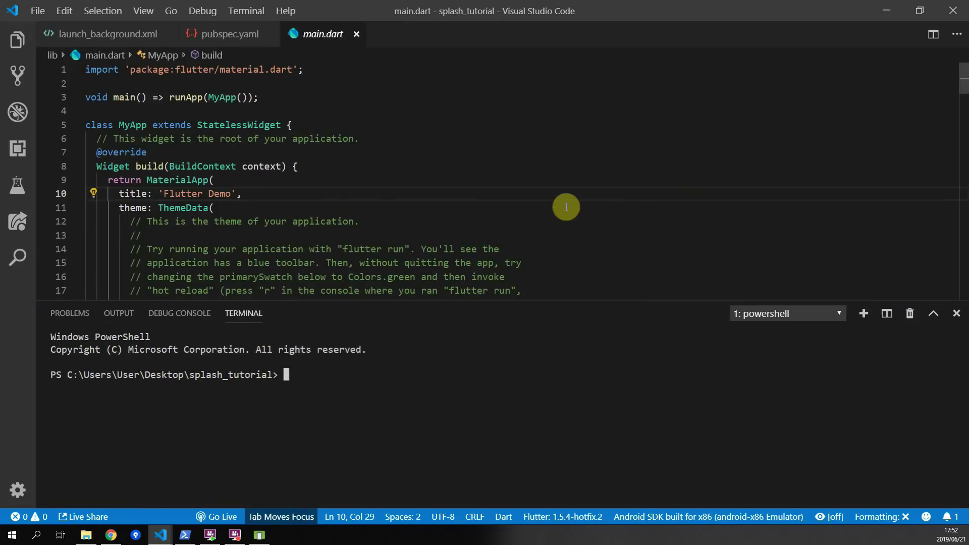
key("ctrl+j")
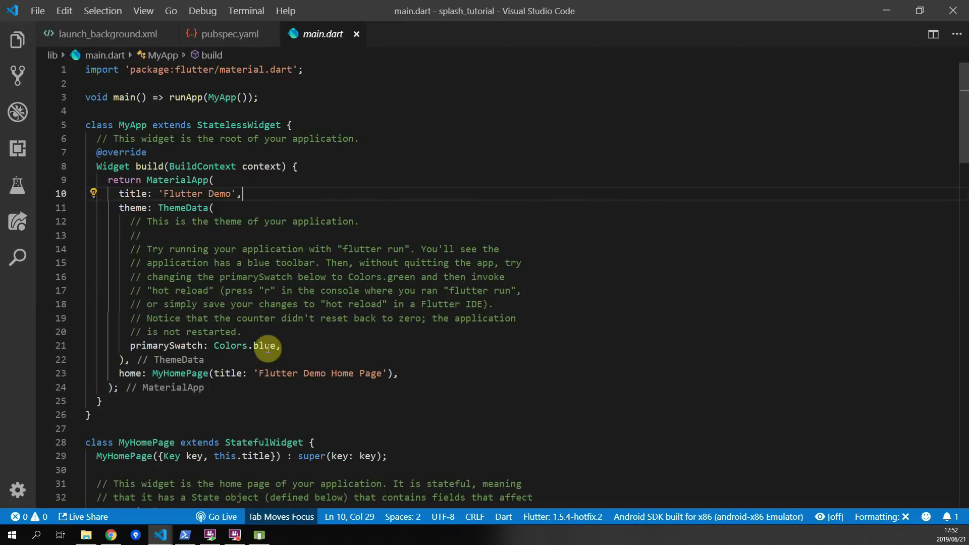
Replace the ThemeData block with a package:flare_splash_screen import.
left_click(221, 359)
left_click_drag(220, 359, 23, 212)
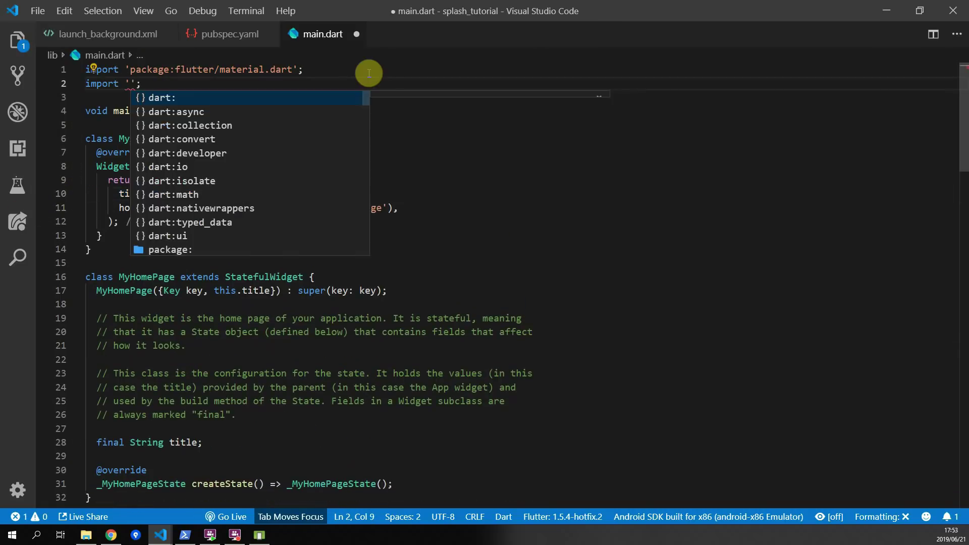
type("package")
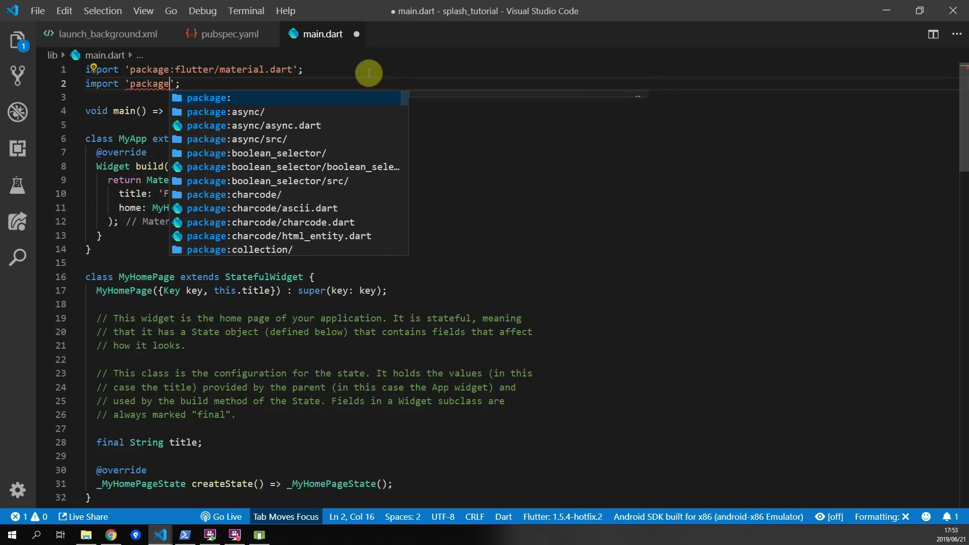
type(":flare_s")
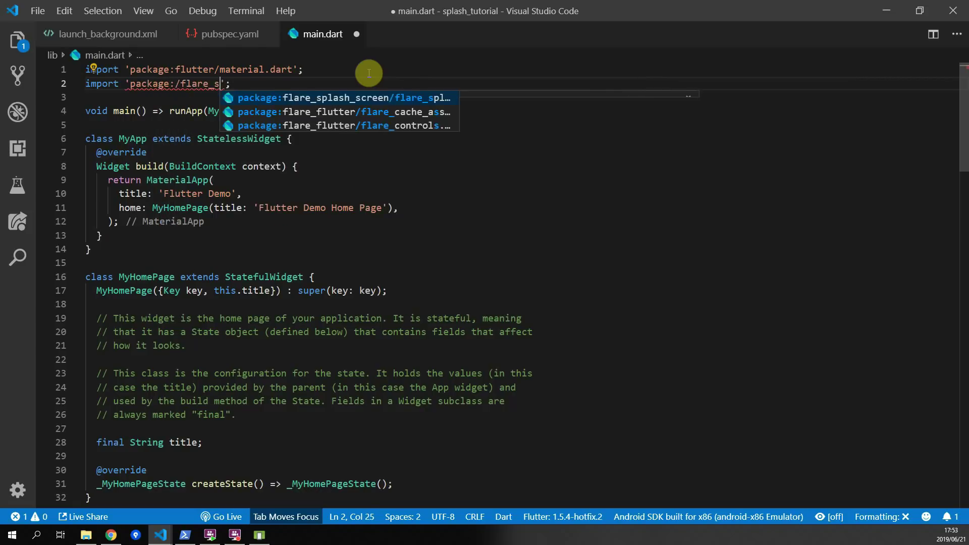
key("Return")
Set home to SplashScreen('assets/splash.flr', MyHomePage(...)).
left_click_drag(152, 207, 394, 207)
key("ctrl+c")
key("BackSpace")
type("Splas")
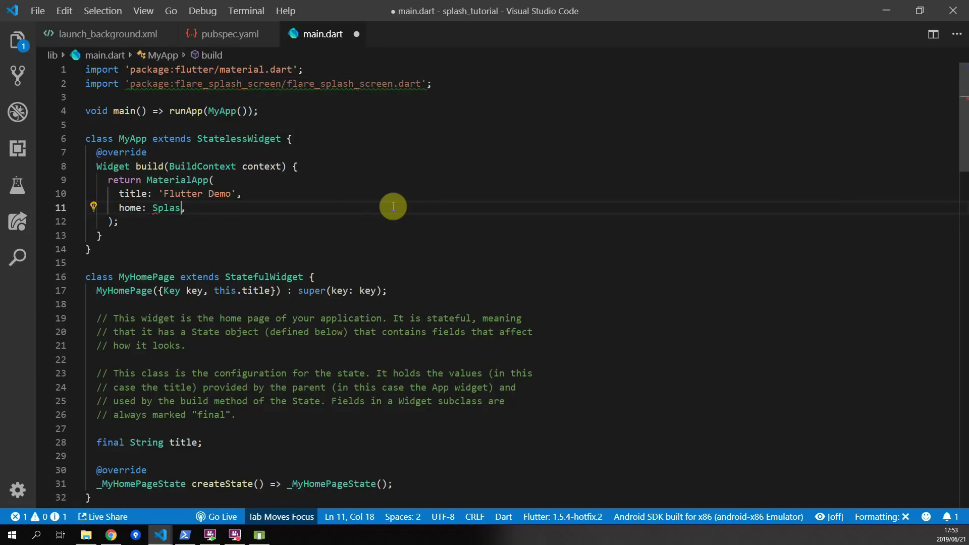
type("hScreen(")
key("Return")
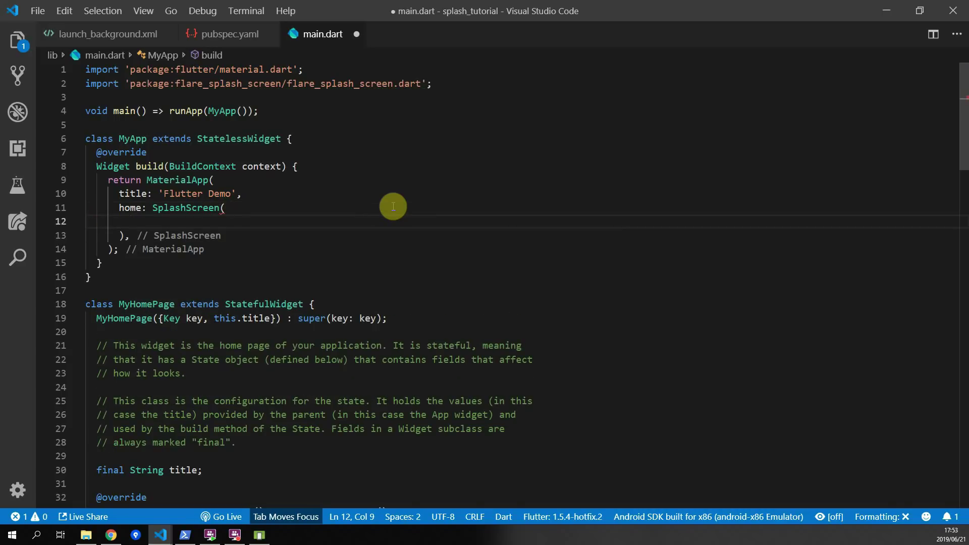
type("'")
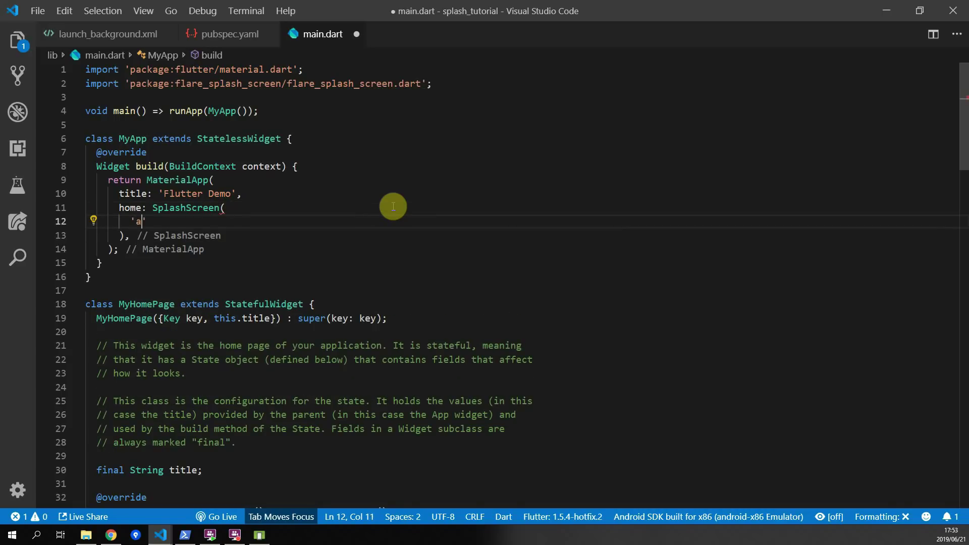
type("assets/splash.flr'")
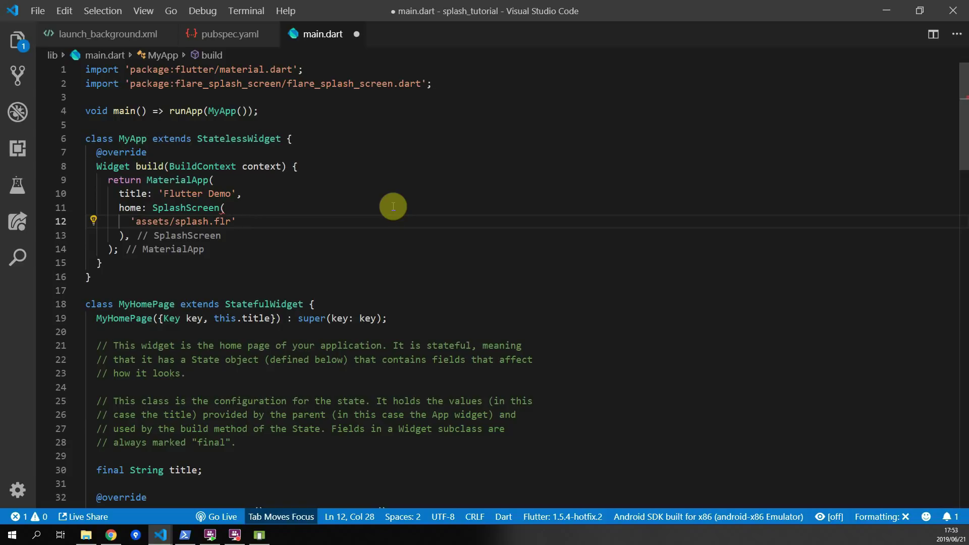
type(",")
key("Return")
key("ctrl+v")
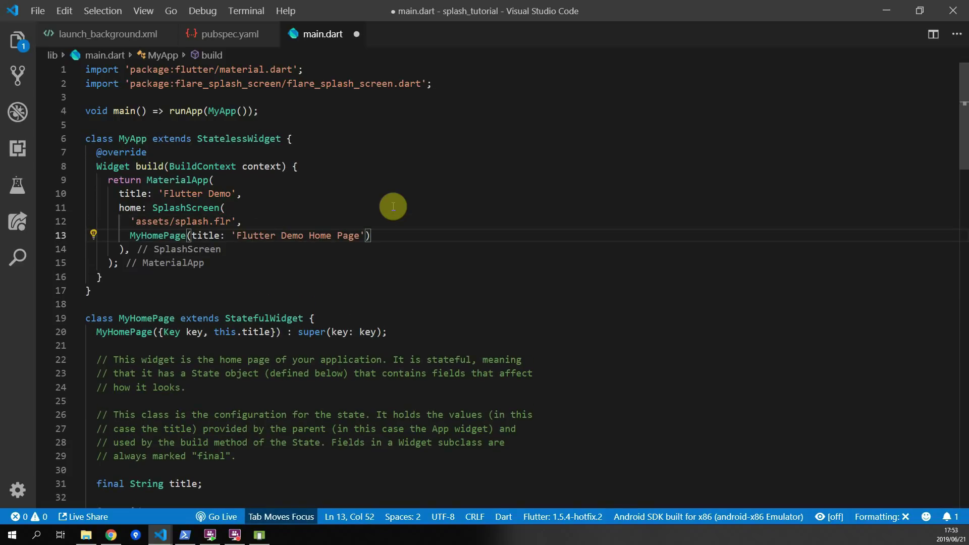
Add startAnimation: 'intro' and backgroundColor: Color(0xff181818) to the SplashScreen.
key("Return")
type("start")
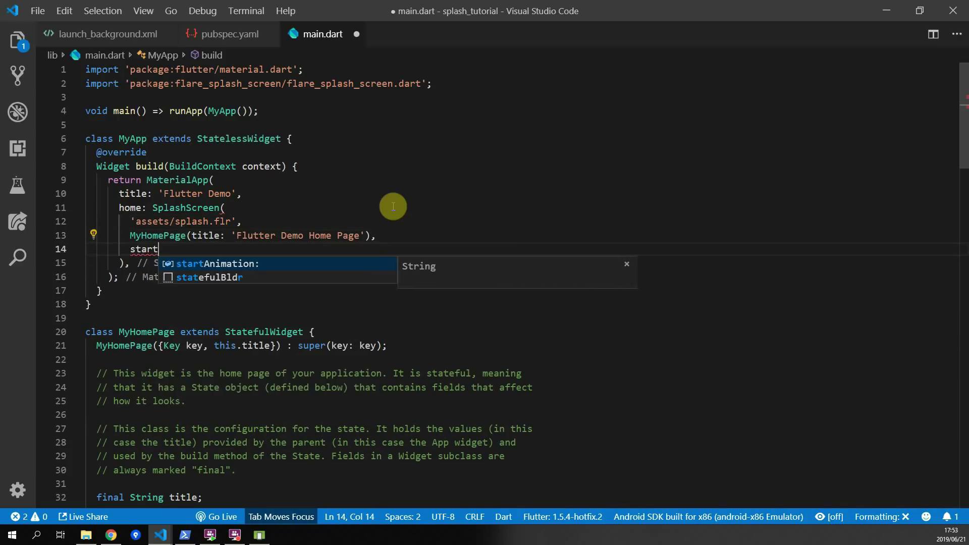
key("Return")
type("'i")
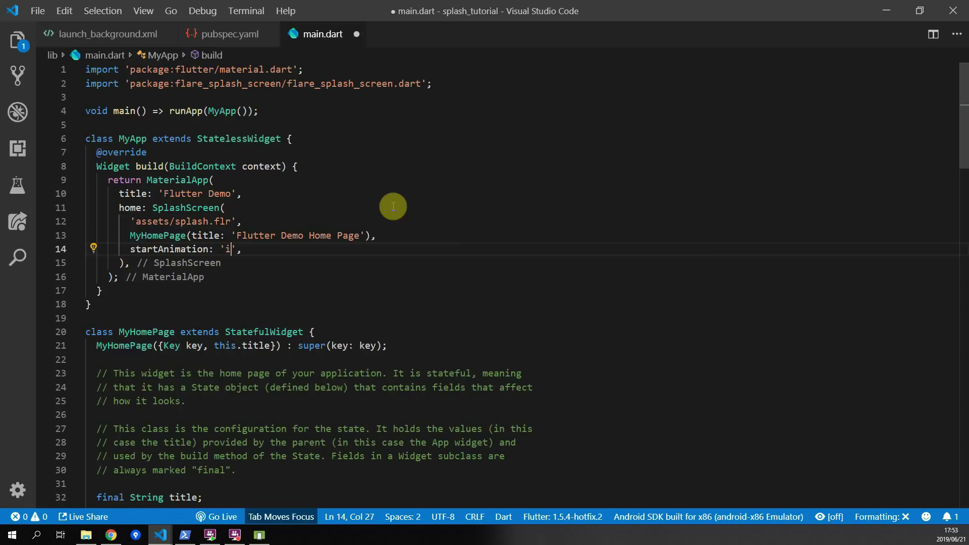
type("ntro")
key("Return")
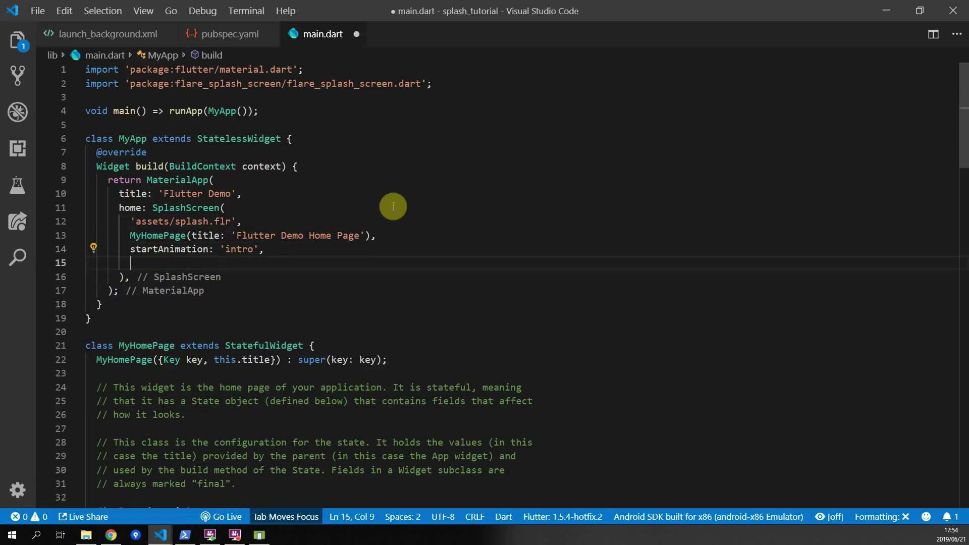
type("backgr")
key("Return")
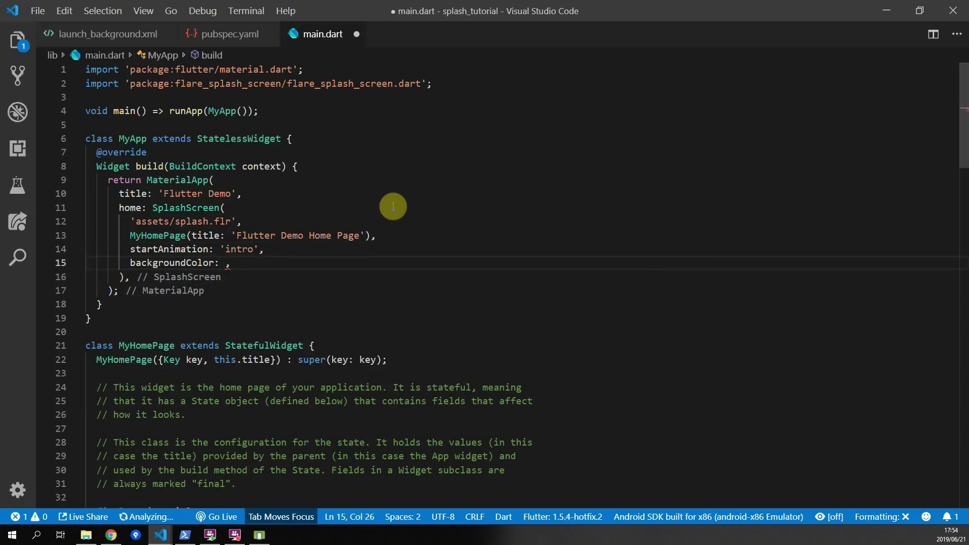
key("ctrl+space")
key("alt+Tab")
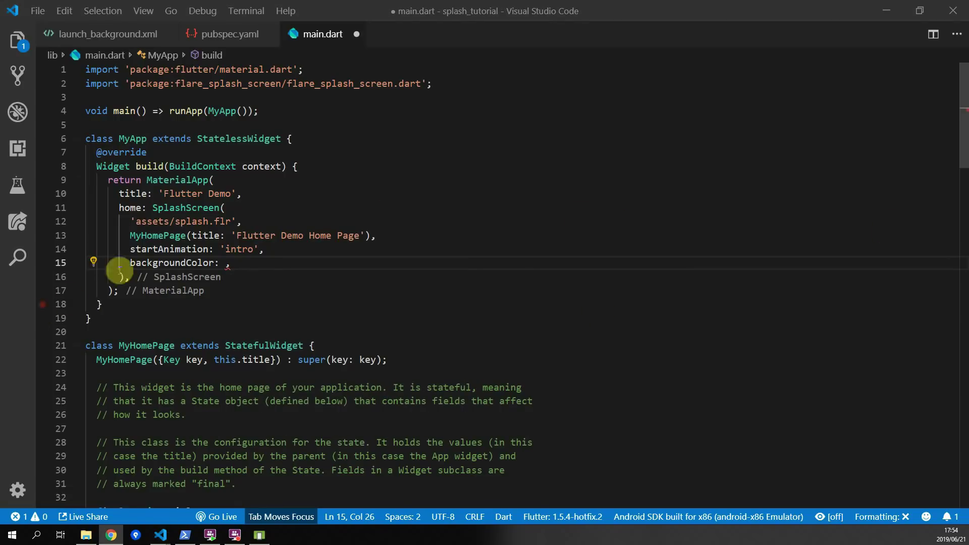
left_click(226, 263)
type("Color(0xff181818)")
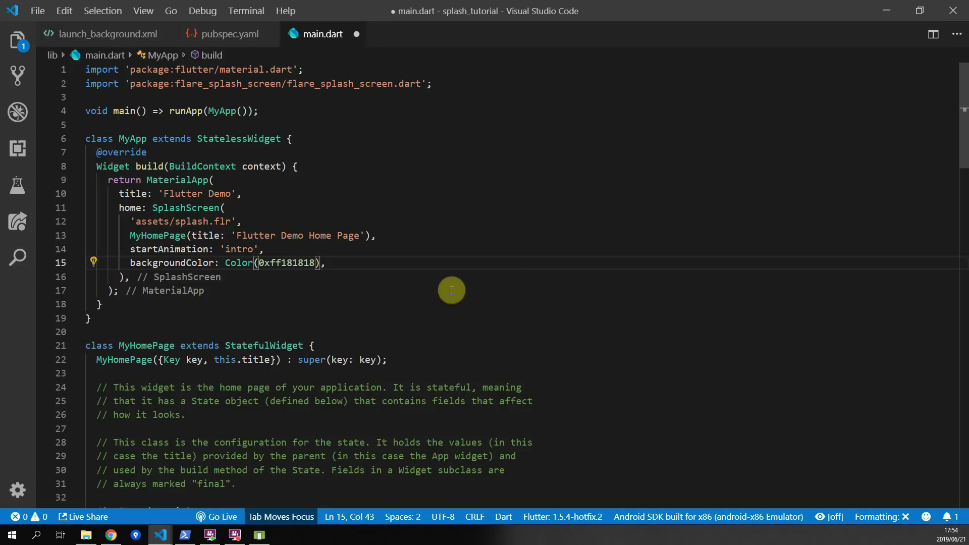
Add backgroundColor: Color(0xff181818) to MyHomePage's AppBar and save main.dart.
scroll(227, 307, "down", 8)
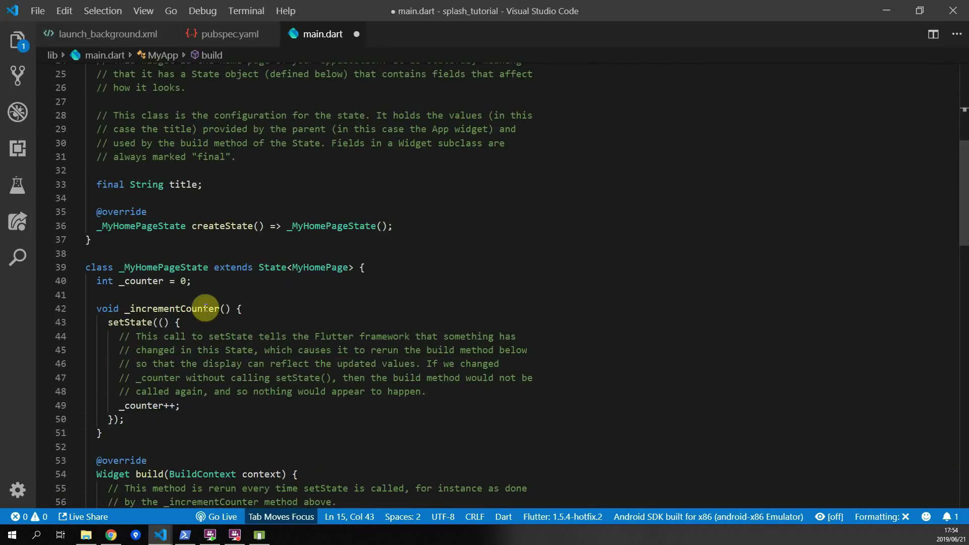
scroll(205, 308, "up", 5)
scroll(206, 307, "down", 10)
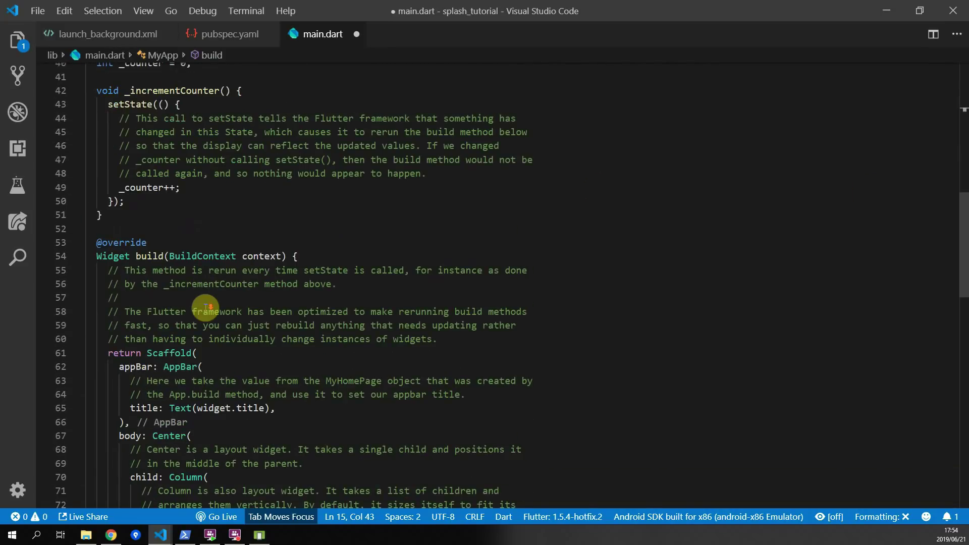
scroll(207, 308, "down", 3)
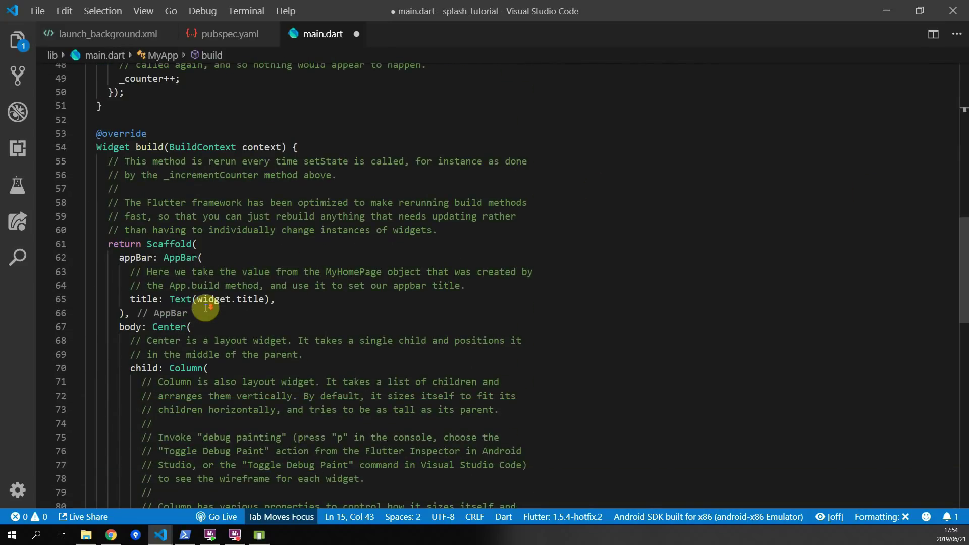
left_click(290, 297)
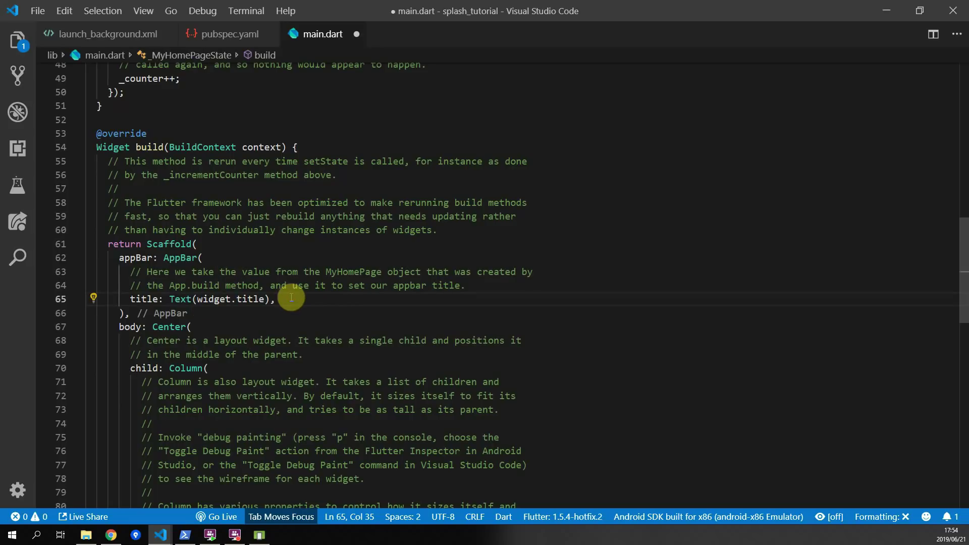
key("Return")
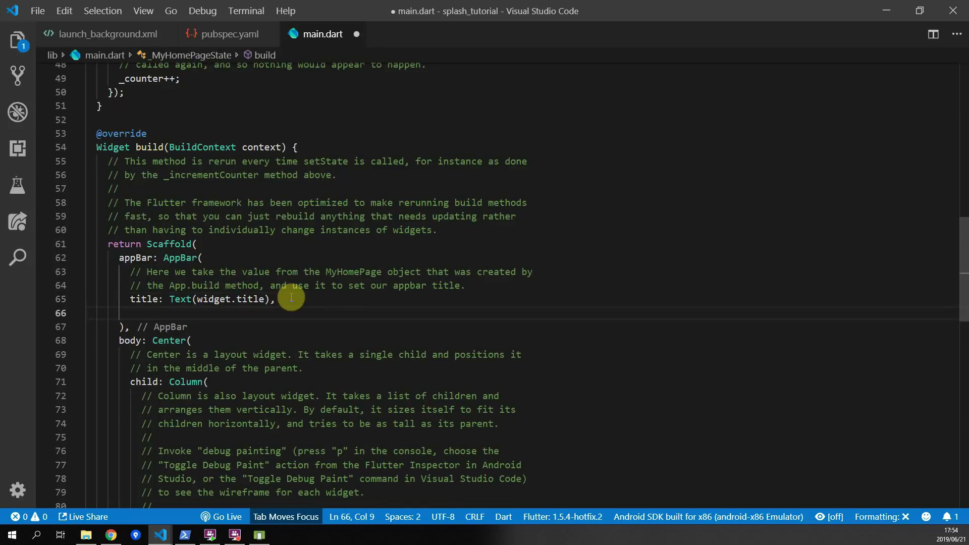
type("bac")
key("Return")
type("Color(0xff181818)")
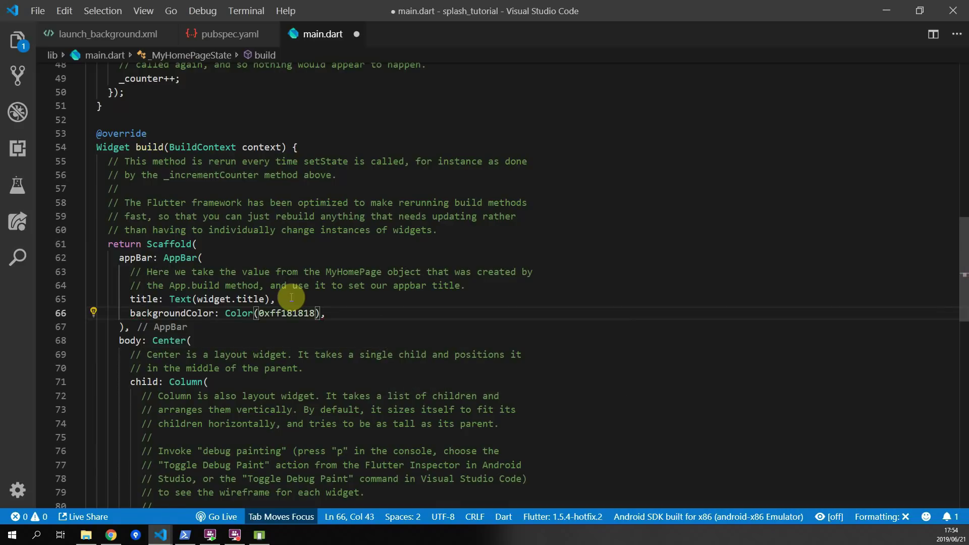
key("ctrl+s")
Bring the Android emulator showing the installed splash_tutorial app to the front.
scroll(291, 297, "up", 16)
left_click(61, 193)
key("alt+Tab")
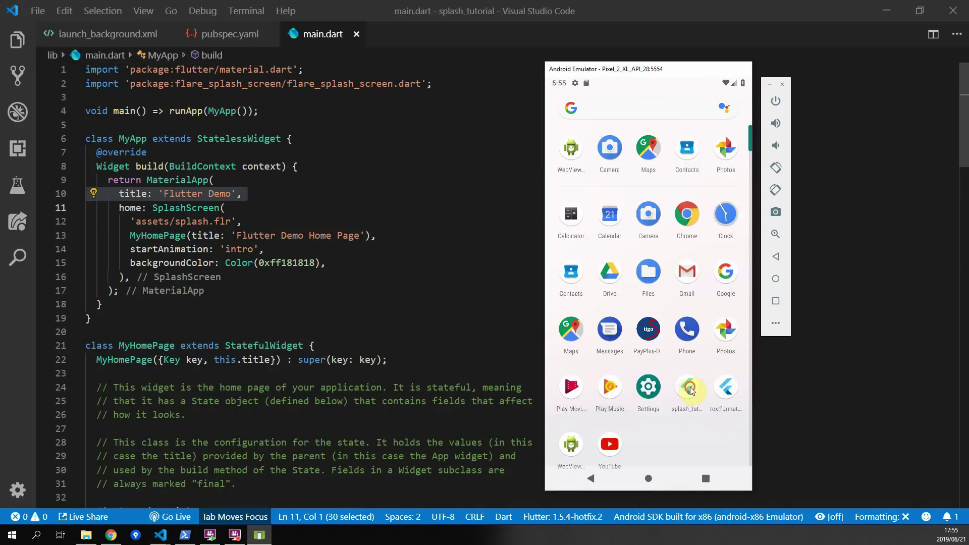
Launch the splash_tutorial app in the emulator and minimize the file explorer window.
left_click(688, 387)
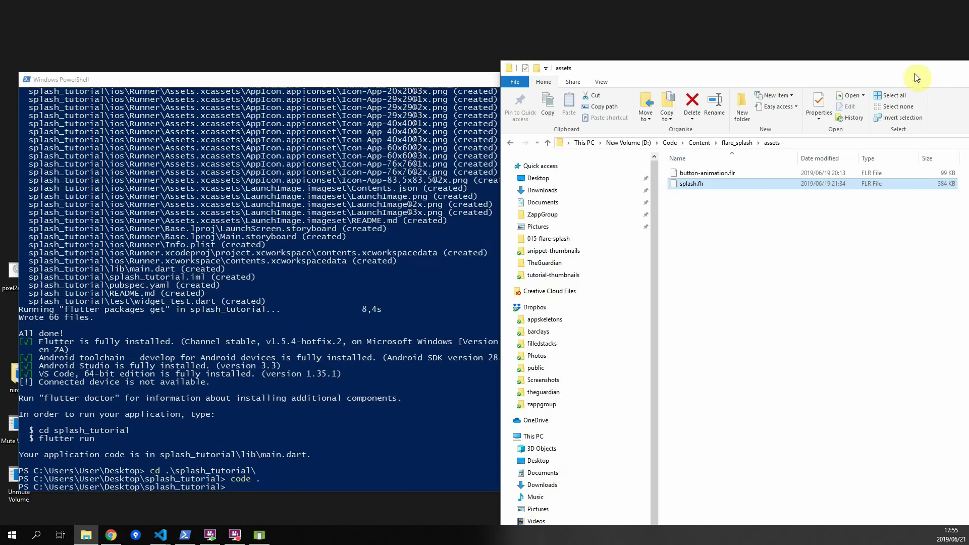
left_click_drag(914, 74, 768, 71)
double_click(768, 71)
left_click(914, 8)
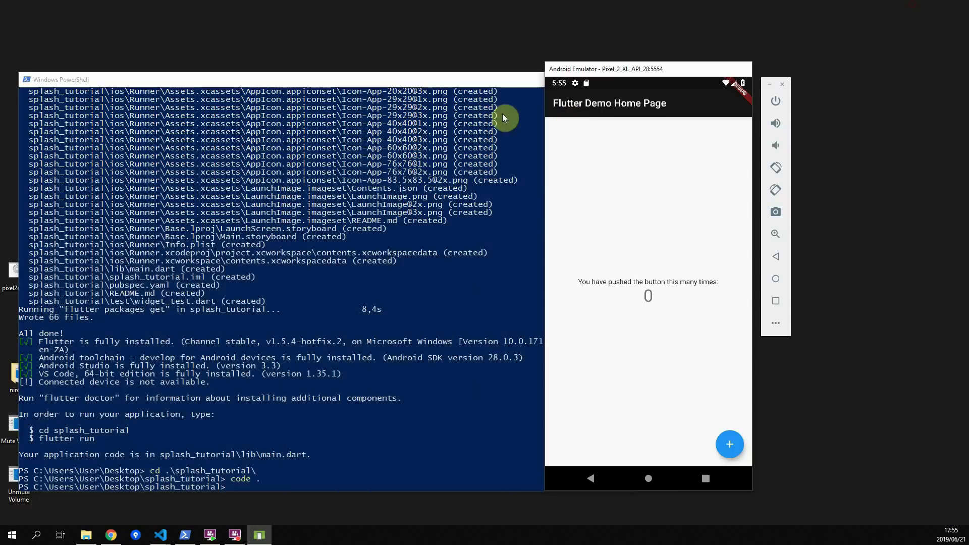
Centre the emulator window and swipe the Flutter app away from recent apps.
left_click(575, 79)
left_click_drag(684, 70, 528, 54)
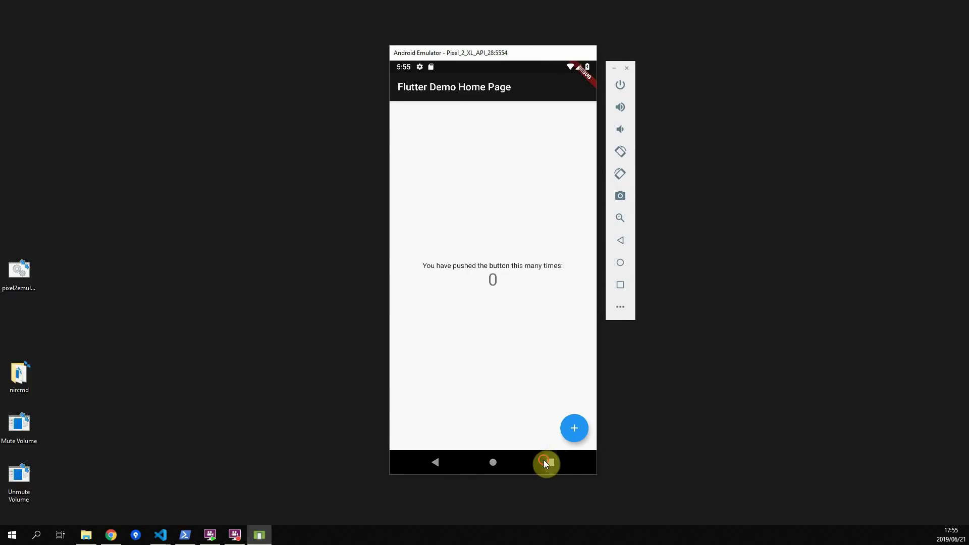
key("ctrl+o")
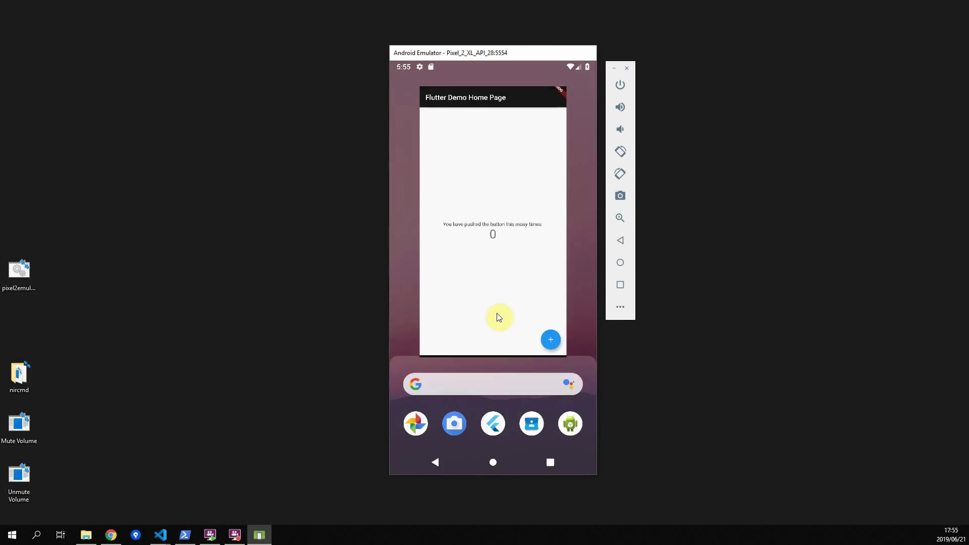
left_click_drag(495, 301, 508, 134)
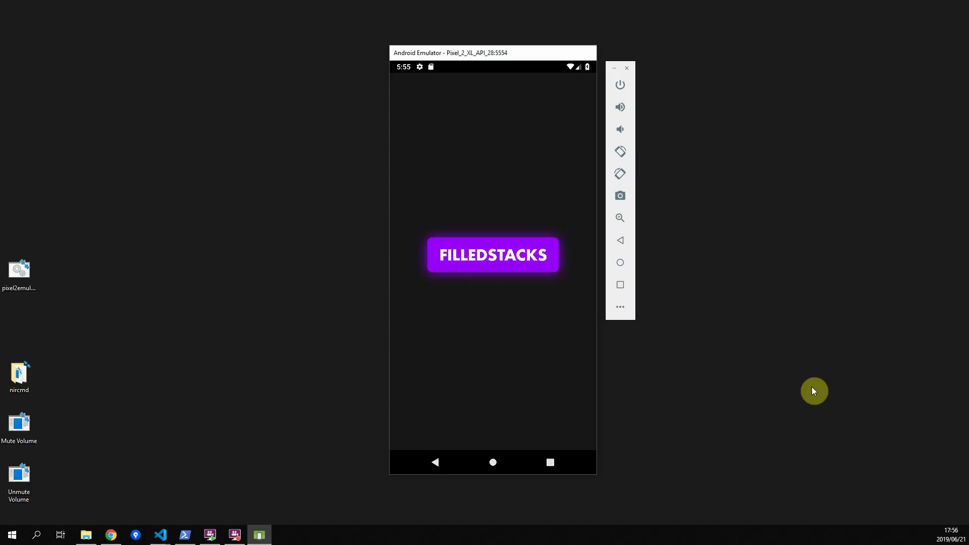